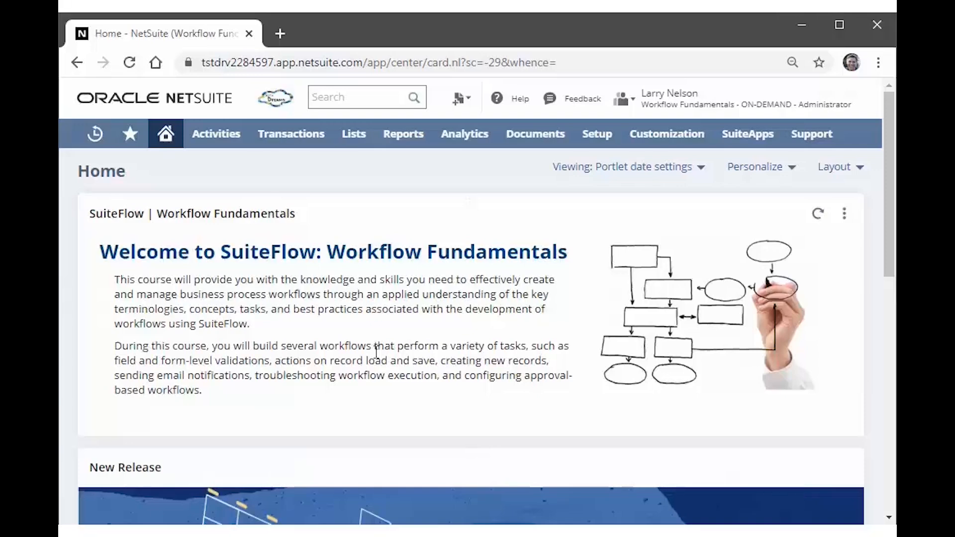
- Open a blank form for a new scheduling task
mouse_move(232, 141)
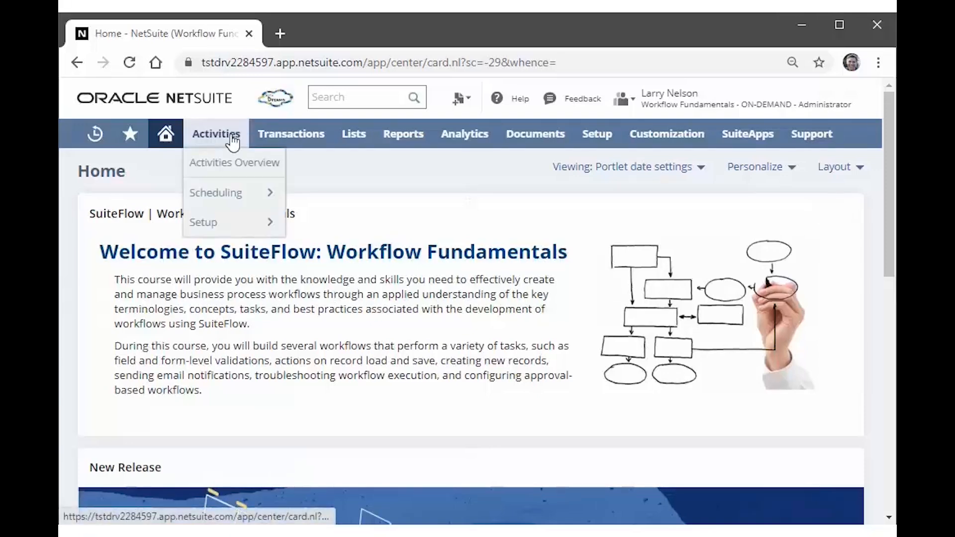
mouse_move(234, 196)
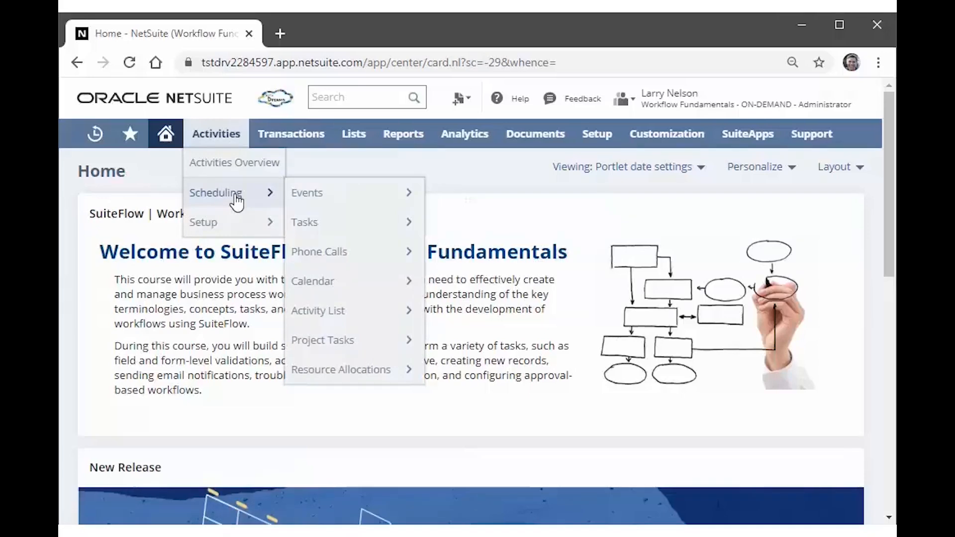
mouse_move(339, 225)
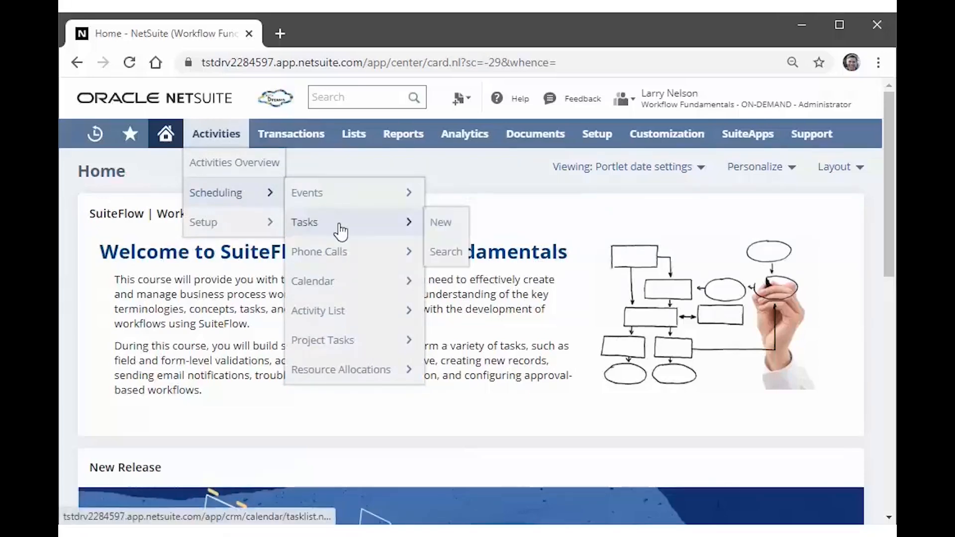
left_click(449, 229)
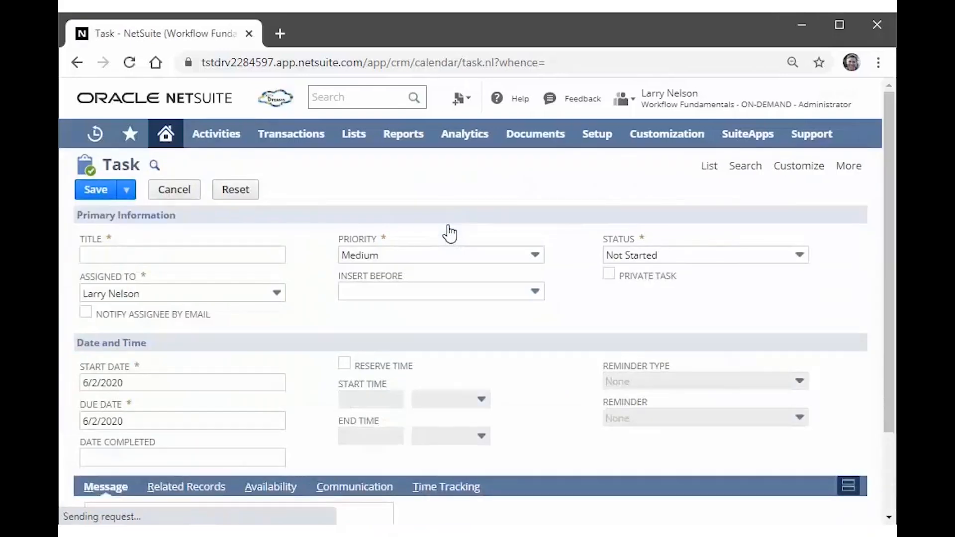
left_click(354, 322)
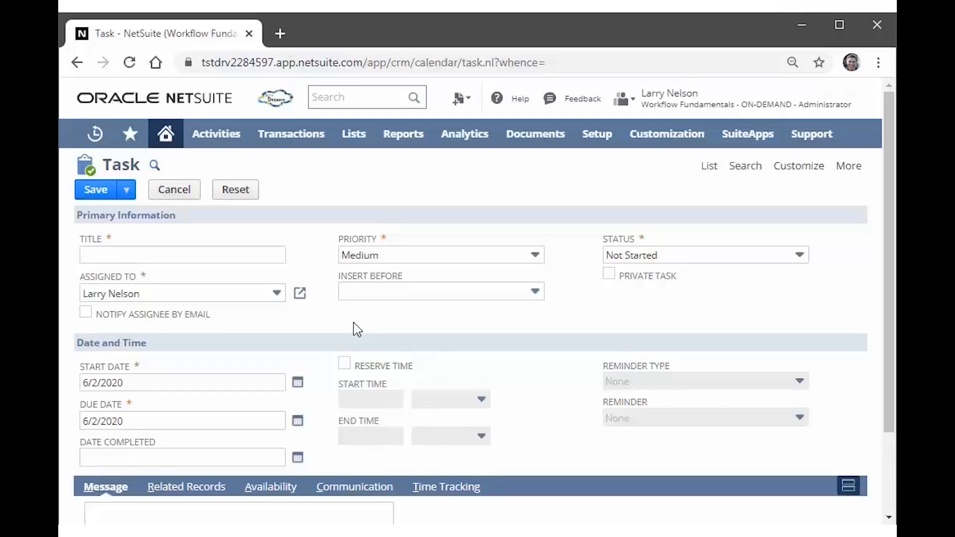
- Look up the field ID of the Notify Assignee by Email checkbox in its field help
left_click(169, 316)
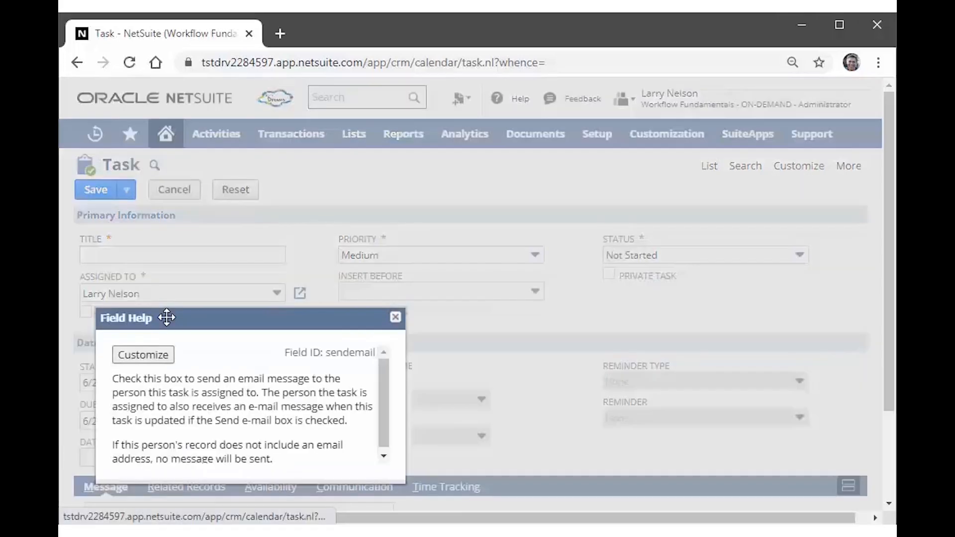
left_click_drag(167, 318, 399, 187)
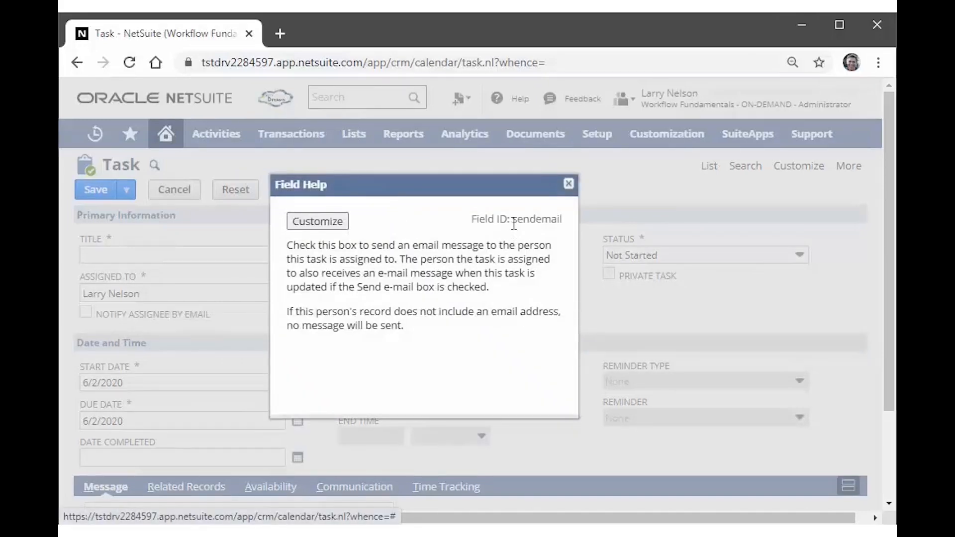
left_click_drag(514, 222, 563, 222)
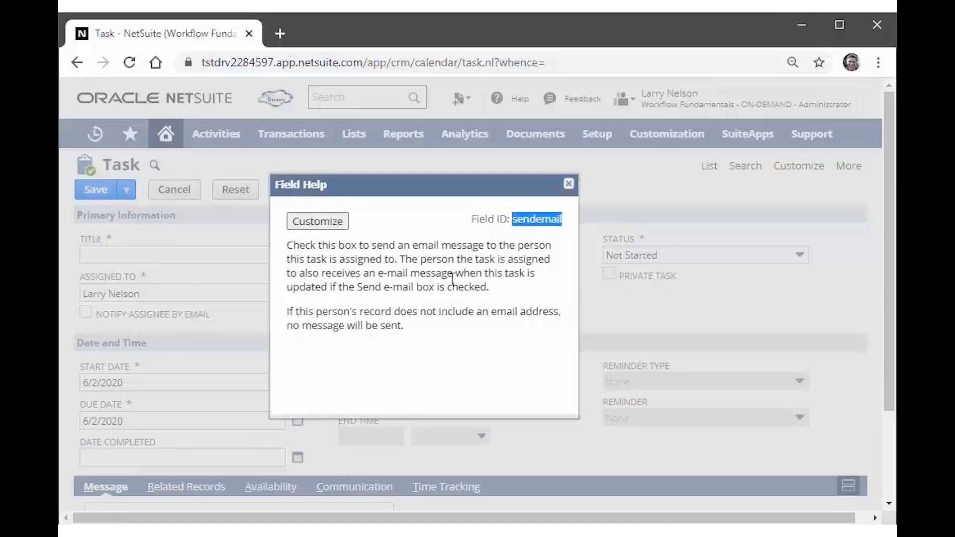
left_click(569, 184)
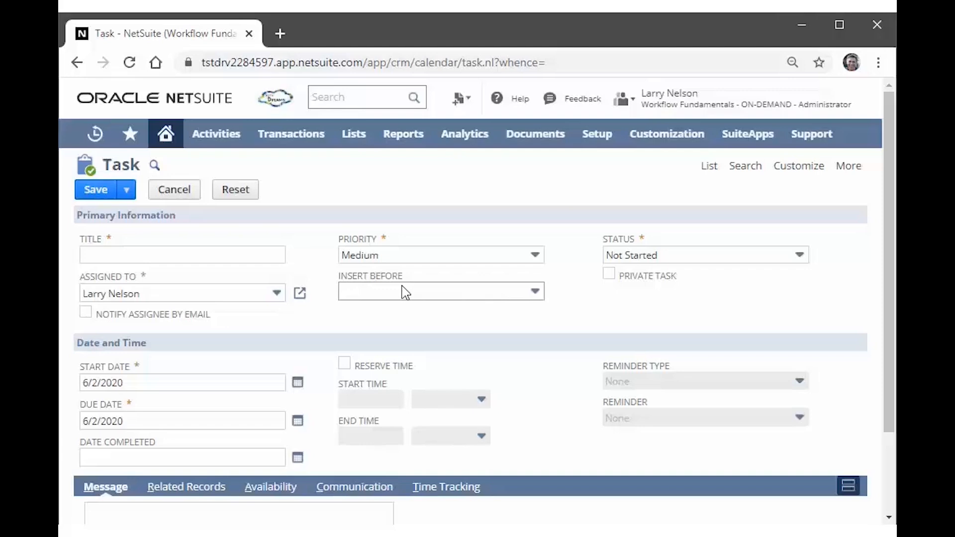
- Check the choices offered for Insert Before and look up that field's ID in its field help
left_click(537, 294)
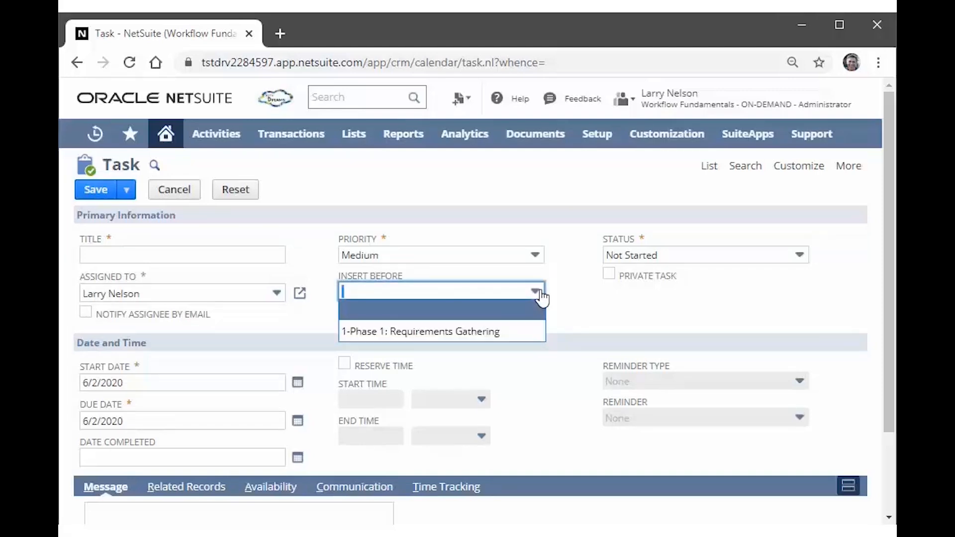
left_click(577, 315)
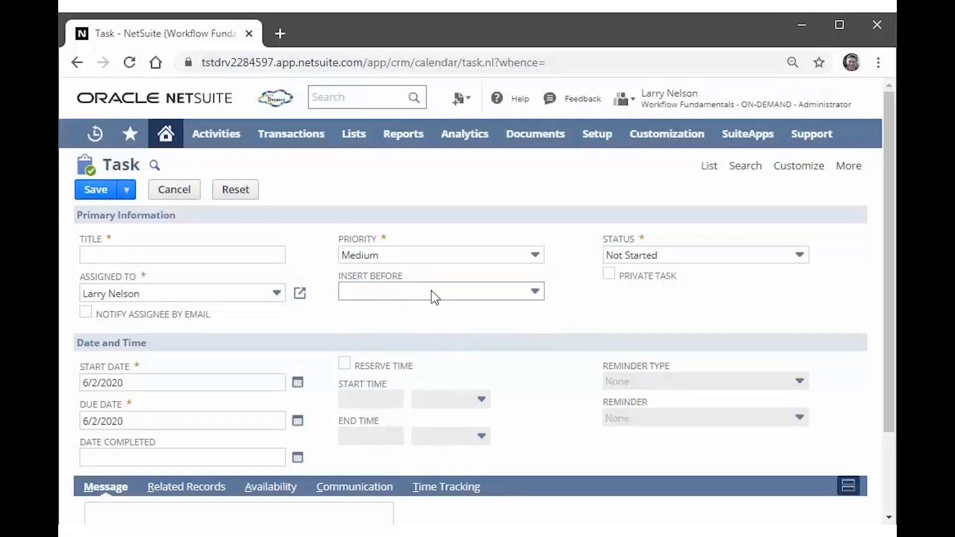
left_click(395, 288)
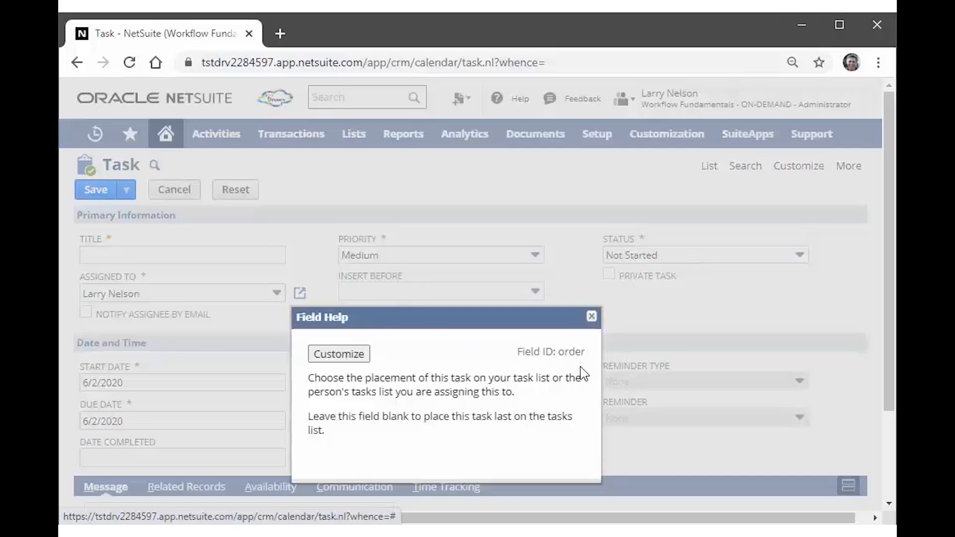
left_click(592, 316)
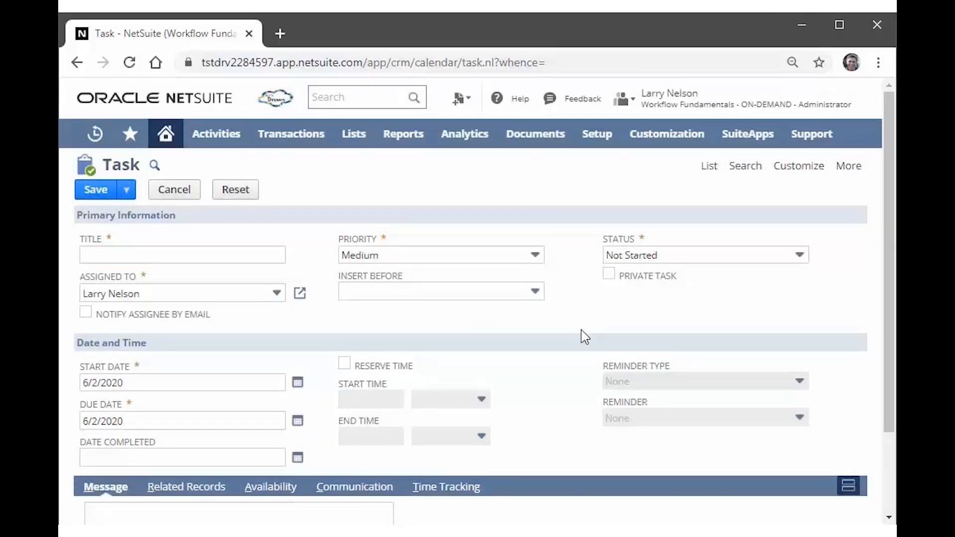
- Open the task form's customization and examine its list of main fields and their labels
mouse_move(810, 175)
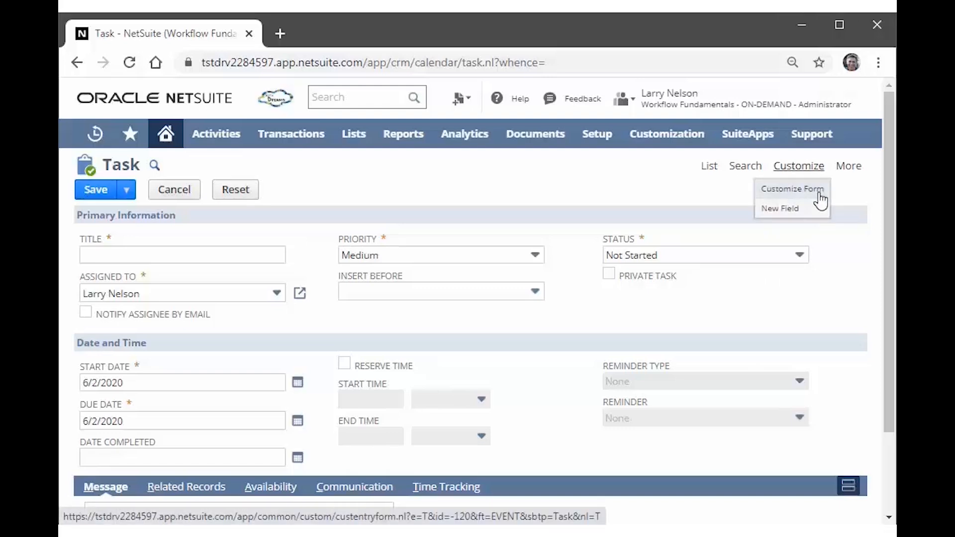
left_click(821, 201)
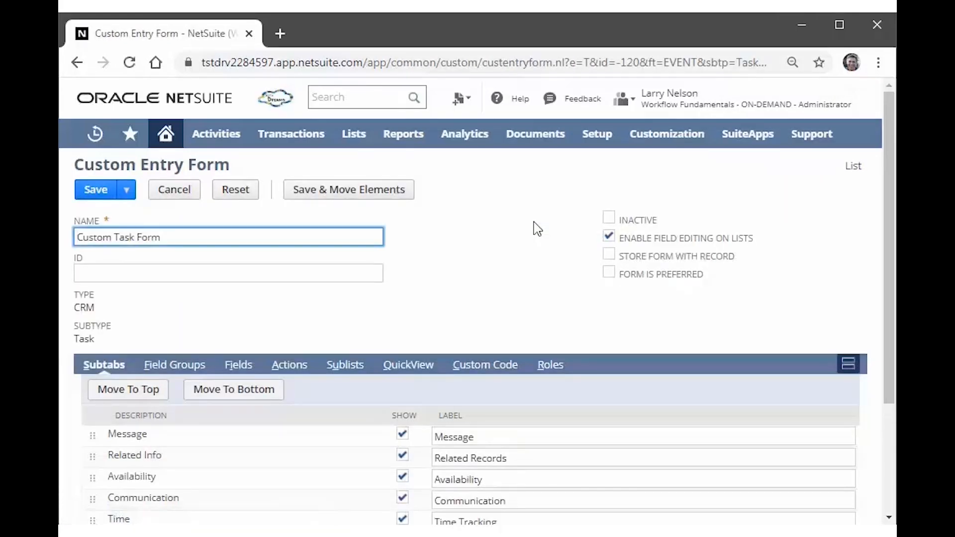
scroll(512, 256, "down", 3)
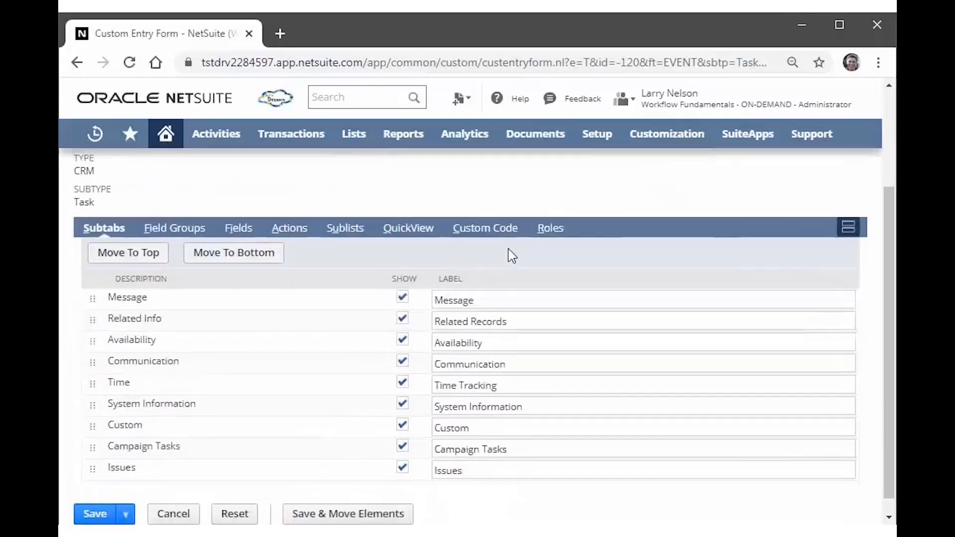
left_click(242, 229)
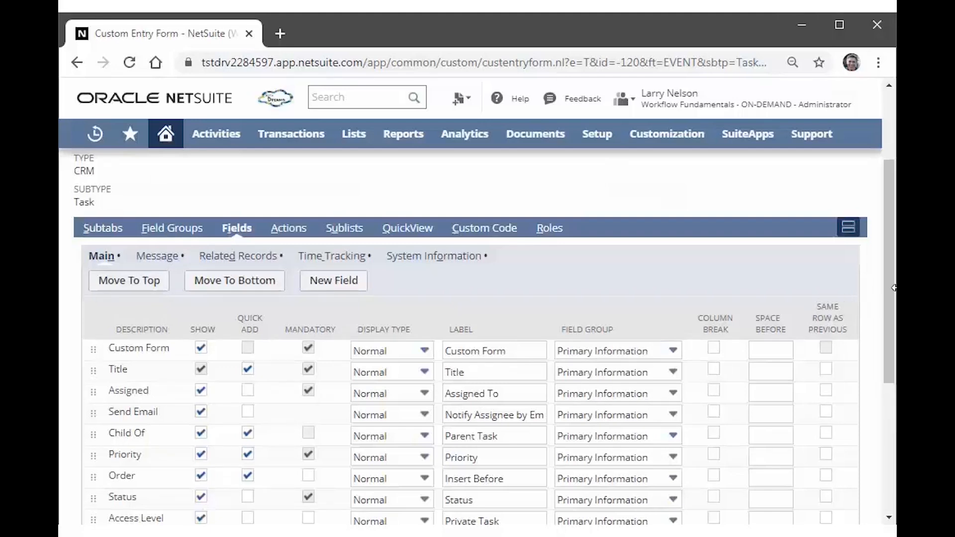
left_click_drag(893, 281, 876, 345)
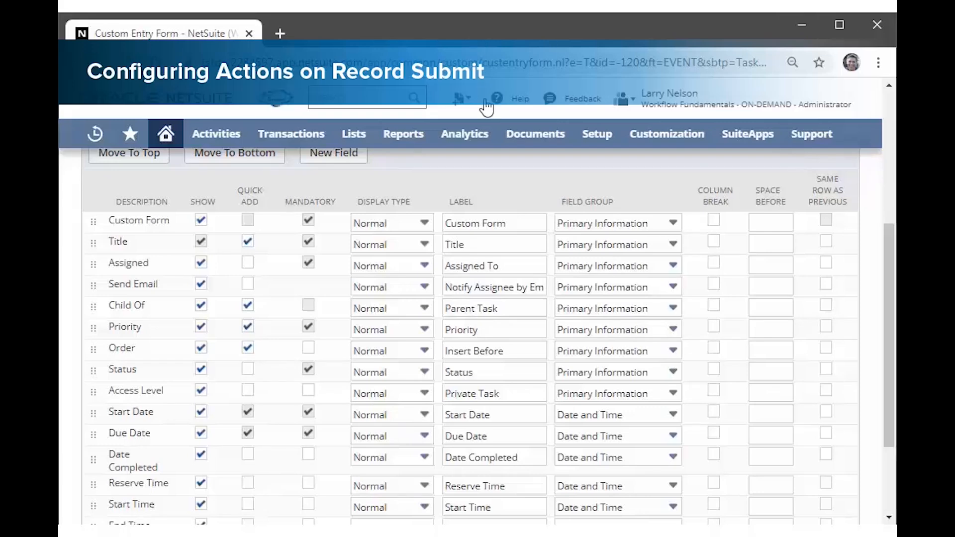
- Go to the list of workflows and start creating a new workflow
mouse_move(661, 145)
mouse_move(662, 289)
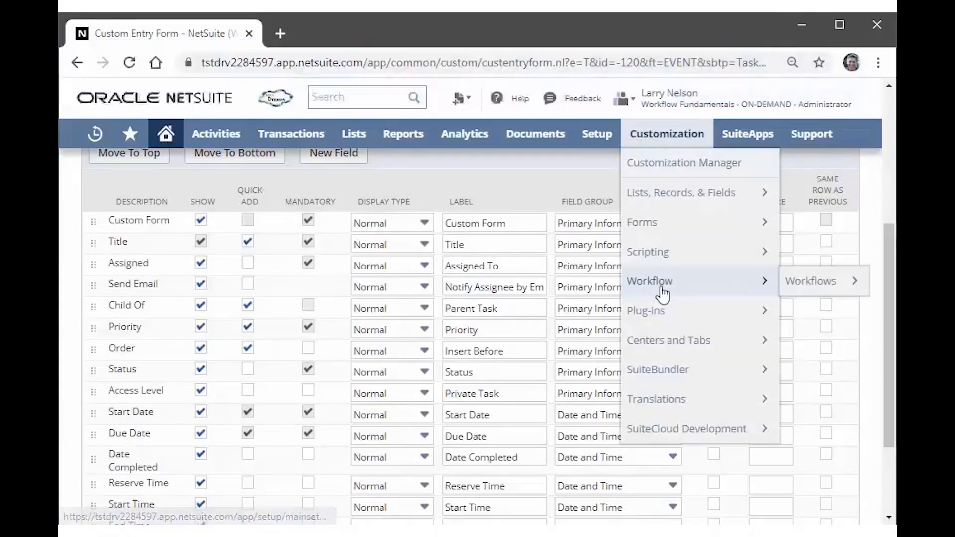
mouse_move(820, 284)
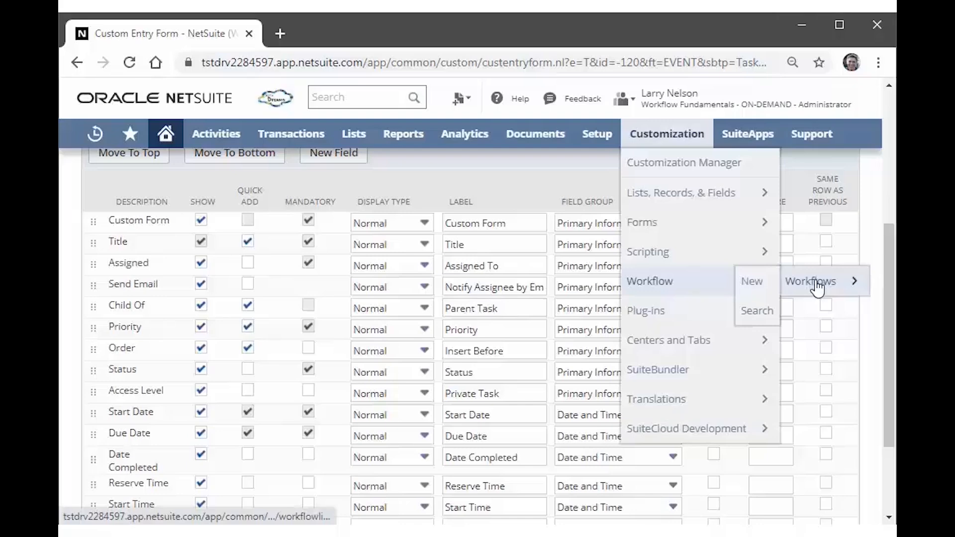
left_click(816, 283)
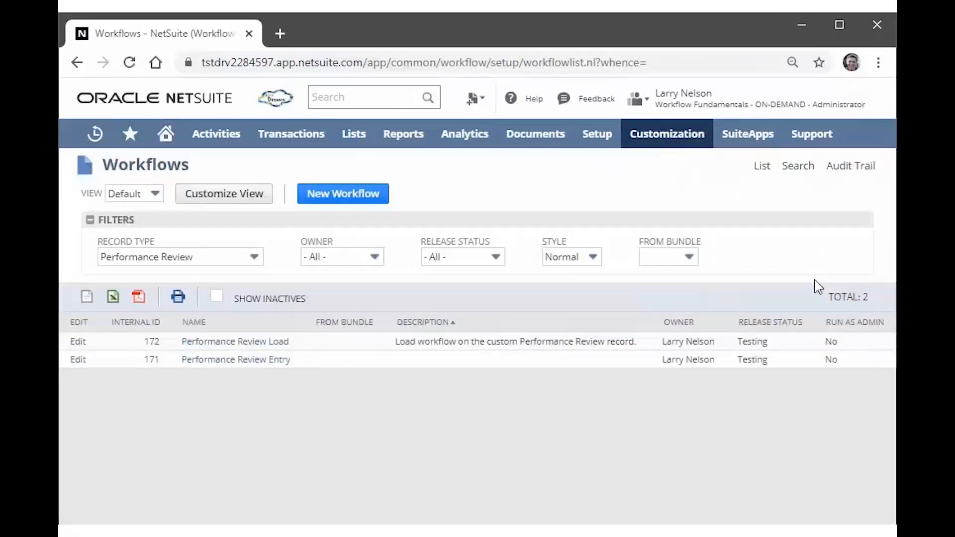
left_click(359, 196)
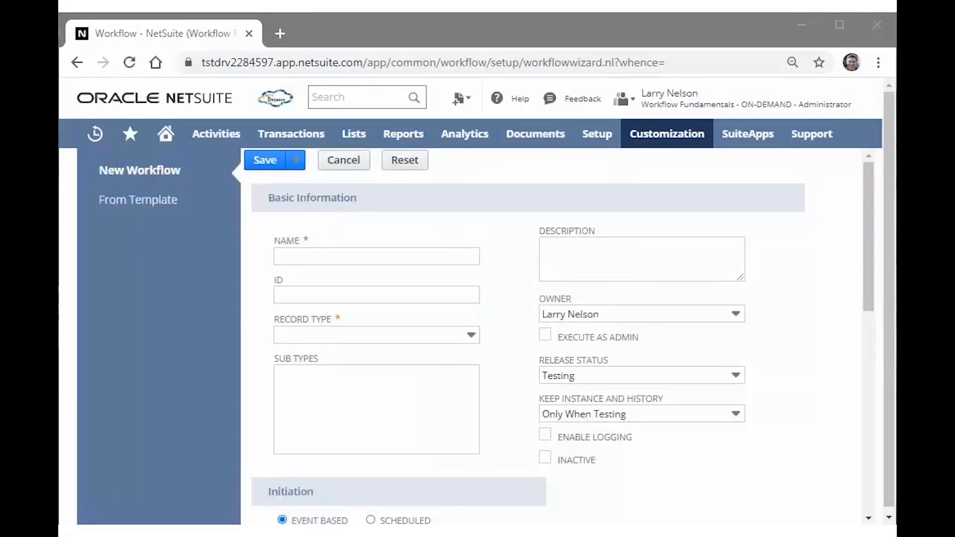
- Name the workflow "Performance Review Save" and set its ID to _sdr_perf_rev_save
left_click(350, 256)
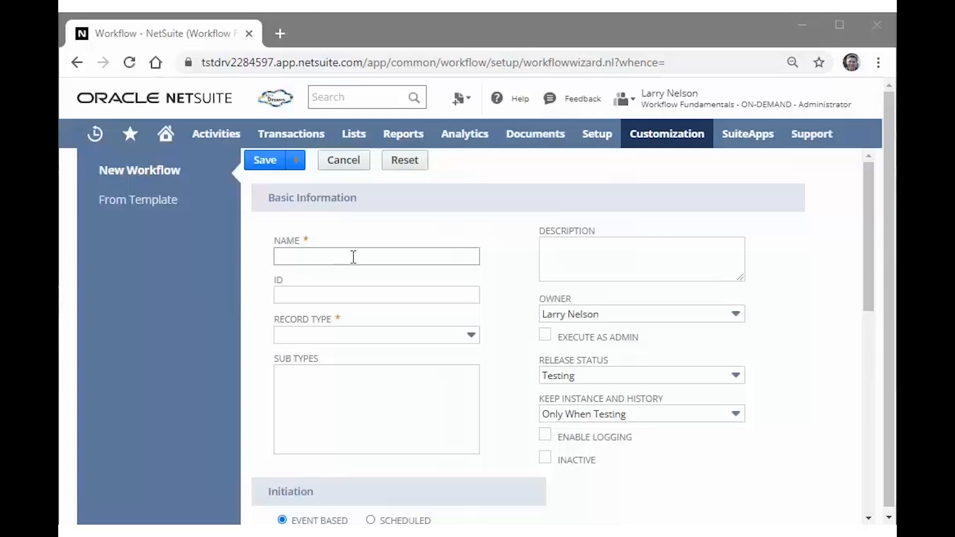
type("Performance Review Save")
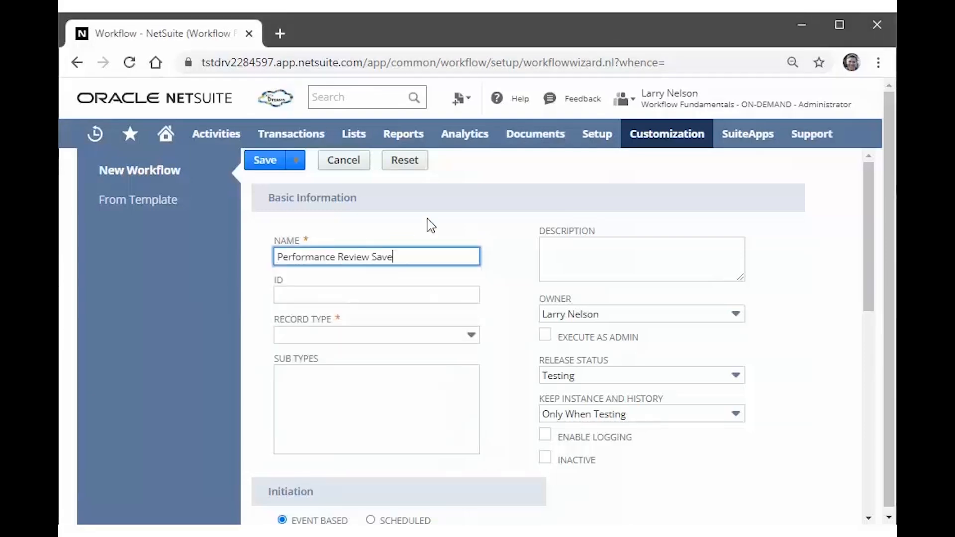
left_click(365, 278)
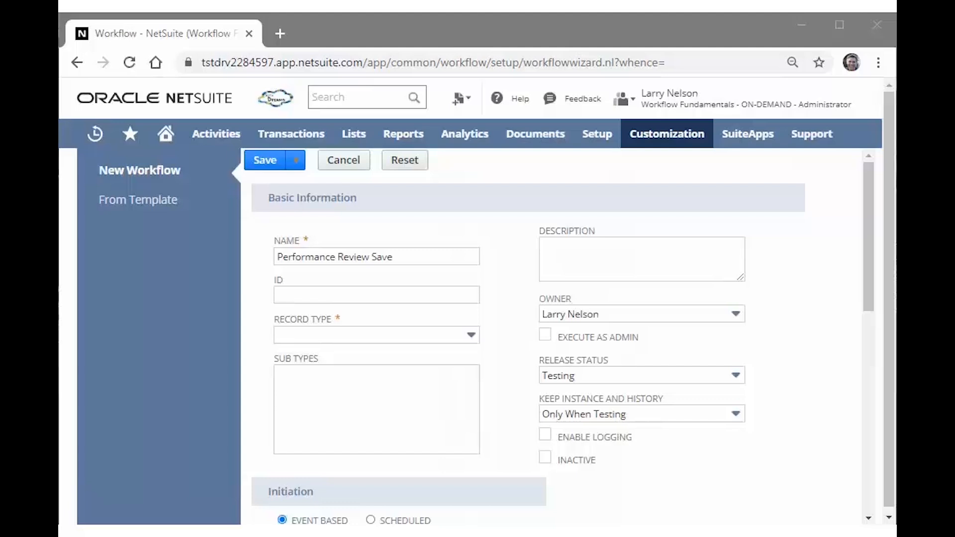
left_click(347, 295)
type("_sdr_perf_rev_save")
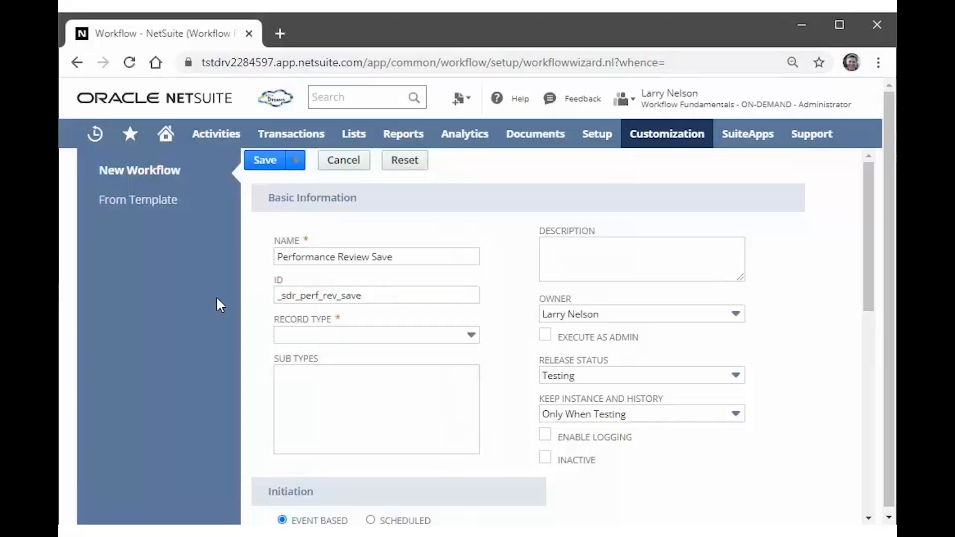
- Set the workflow's record type to Performance Review
left_click(330, 335)
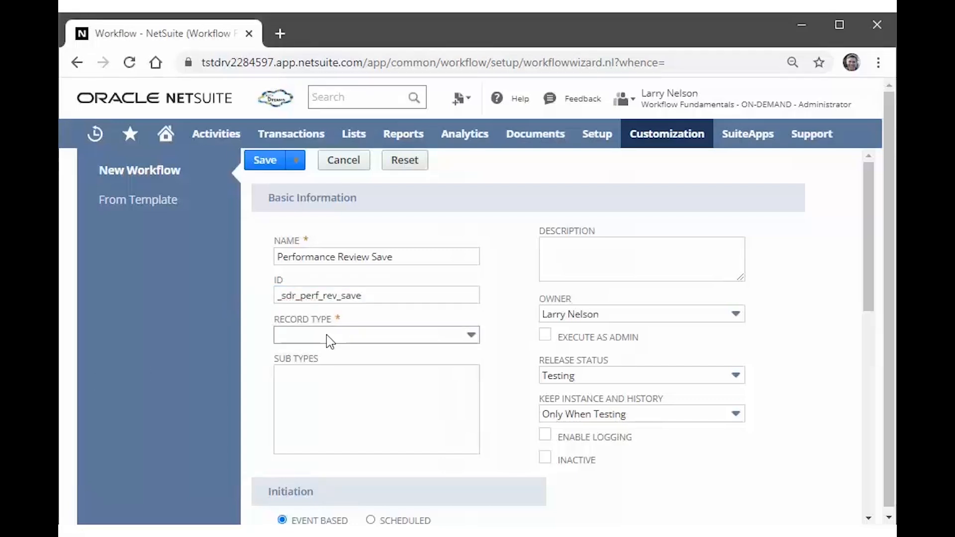
type("Partner")
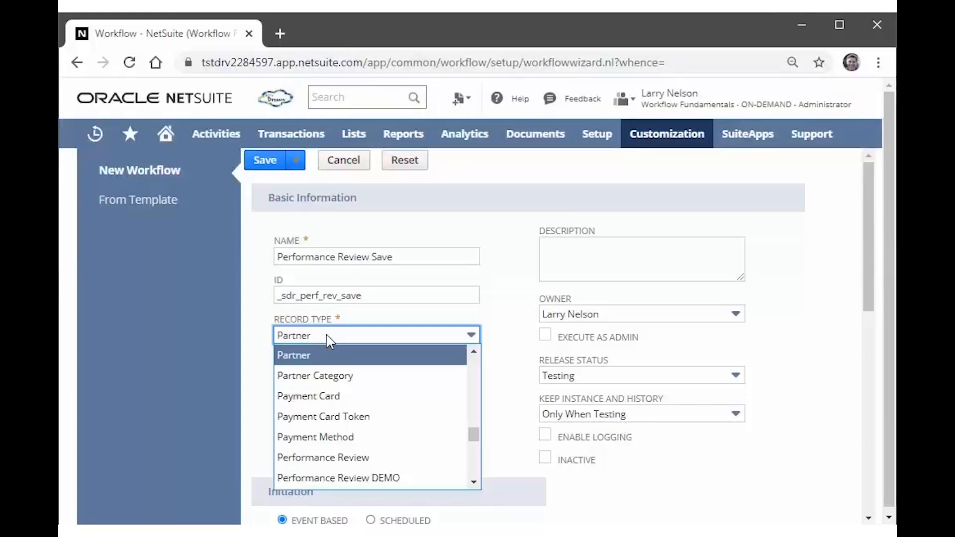
type("perf")
left_click(346, 355)
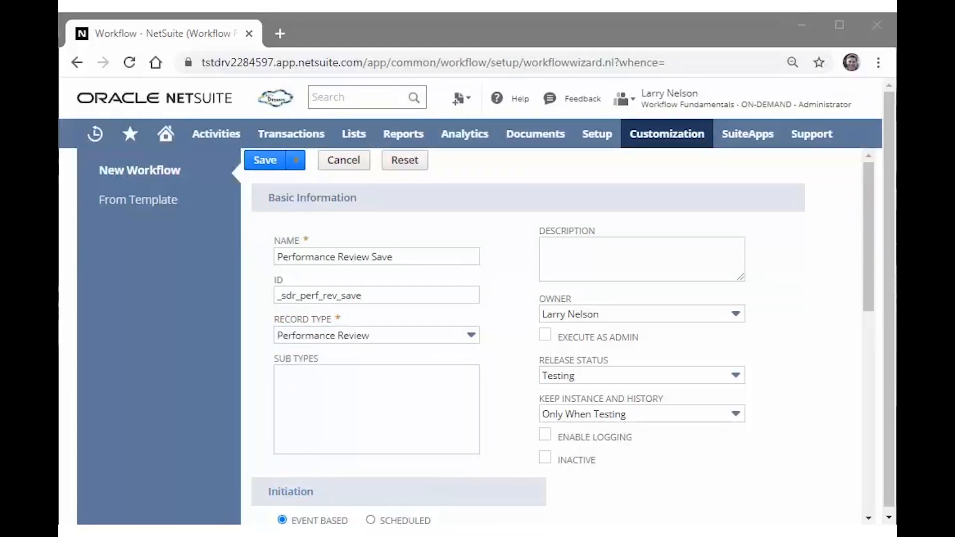
- Describe the workflow as "Save workflow on the custom Performance Review record." and enable logging
left_click(544, 259)
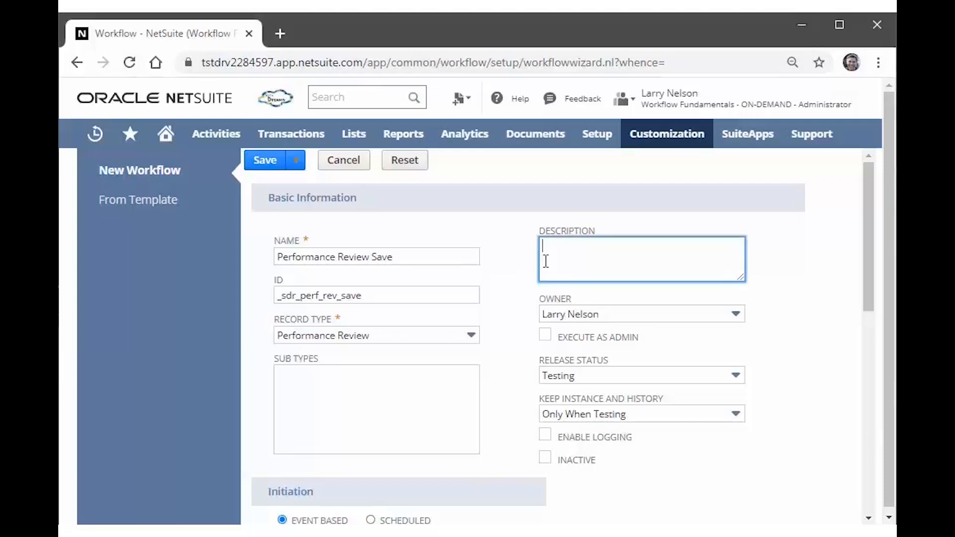
type("Save workflow on the custom Performance Review record.")
left_click(795, 252)
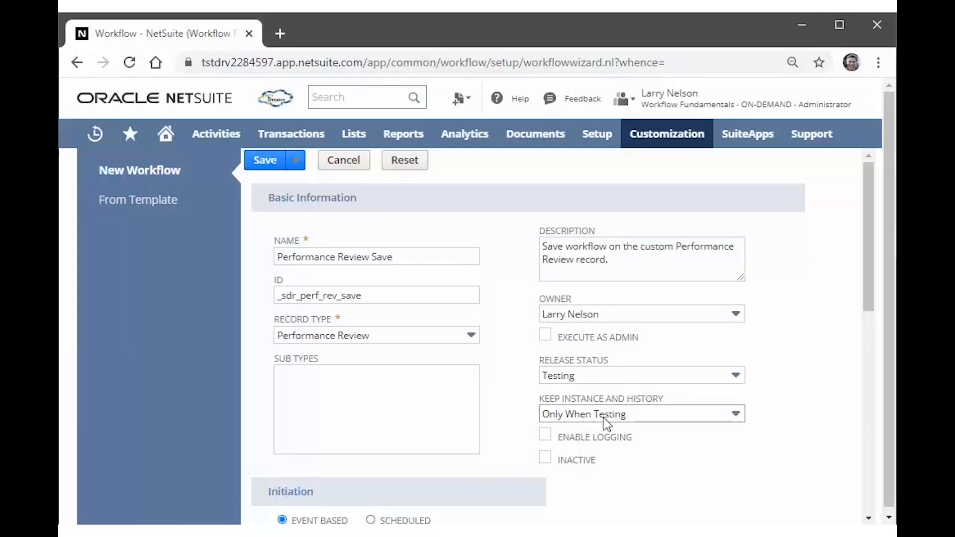
left_click(547, 435)
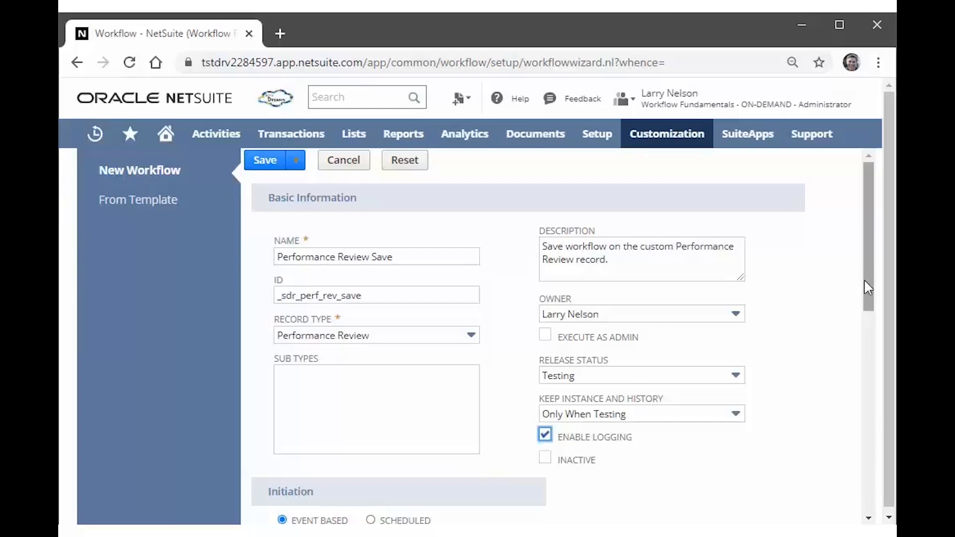
- Set the event-based workflow to initiate on record creation
left_click_drag(865, 279, 864, 344)
left_click(705, 349)
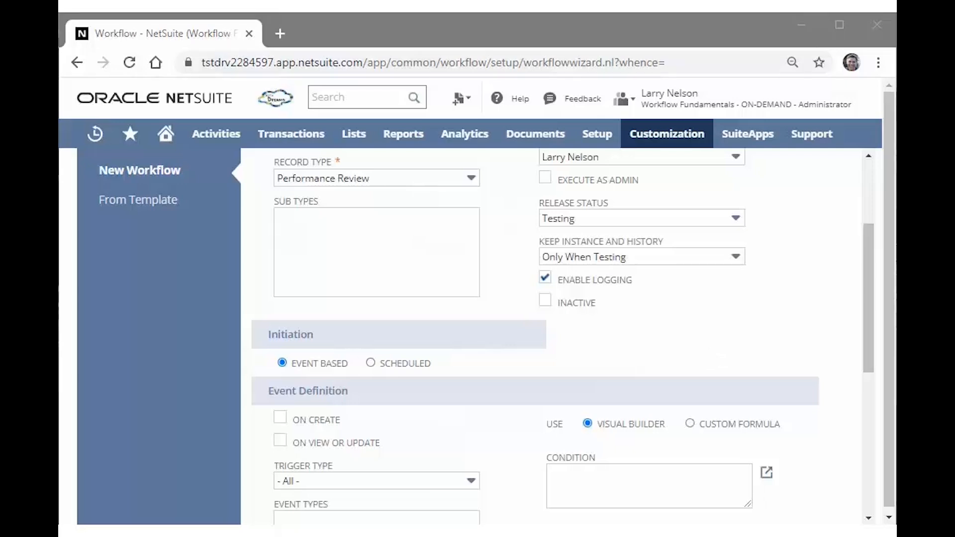
left_click(280, 418)
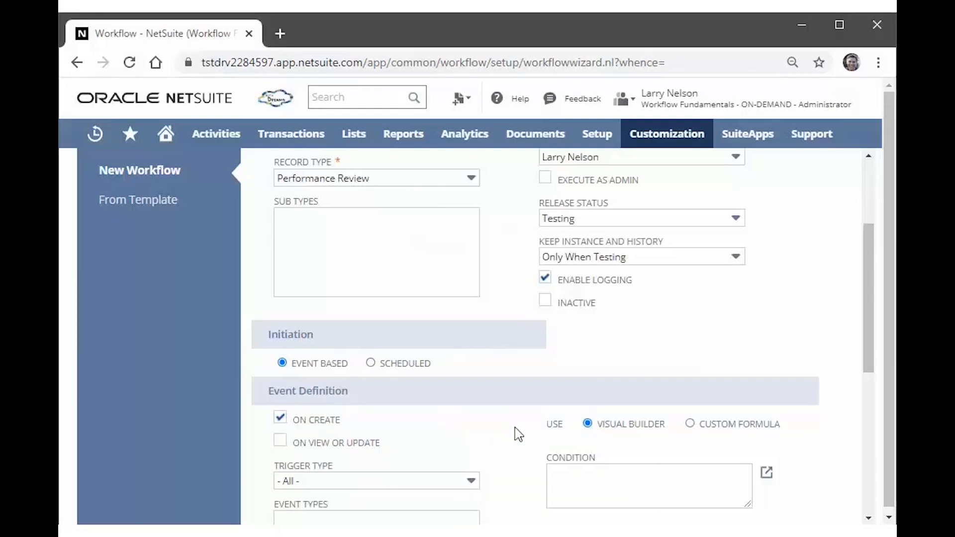
scroll(518, 434, "down", 3)
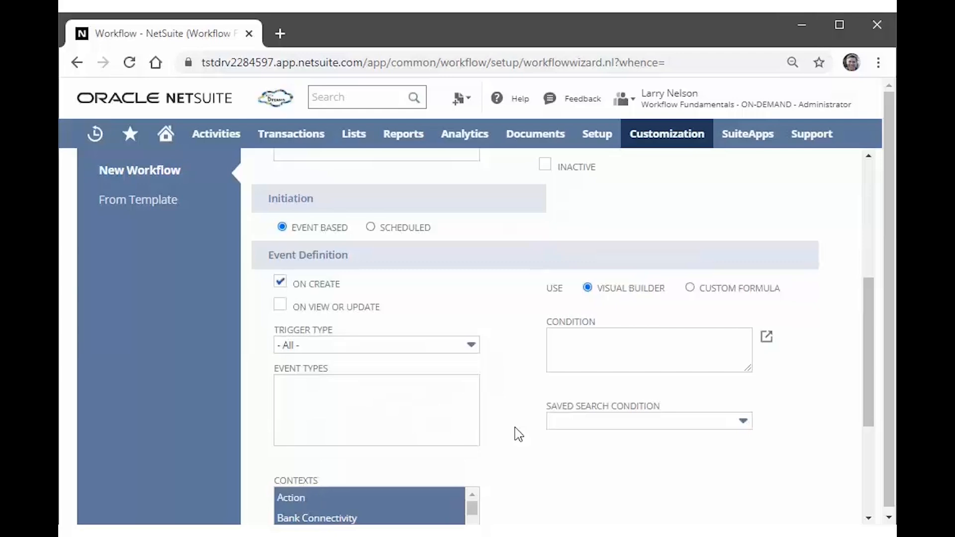
- Set the workflow's trigger type to Before Record Submit and save the workflow
left_click(435, 355)
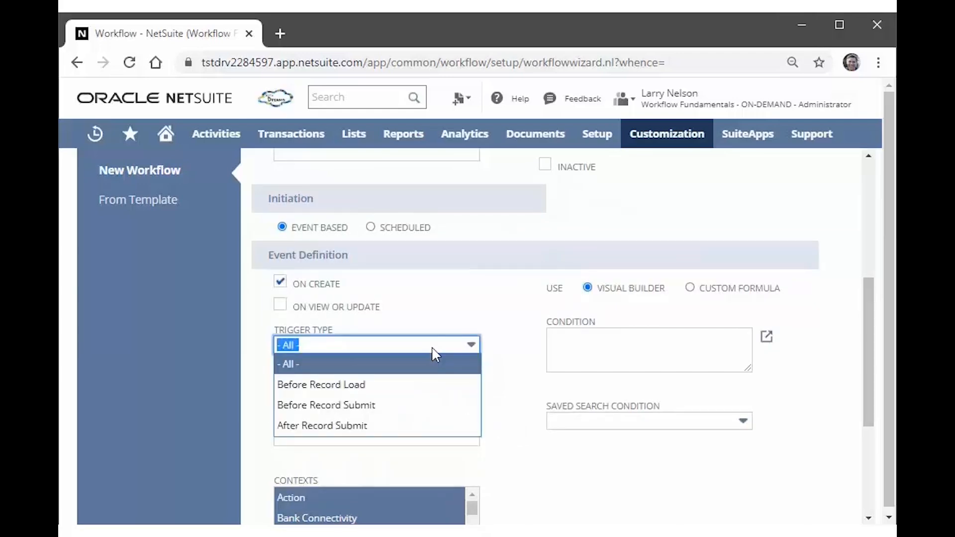
left_click(438, 409)
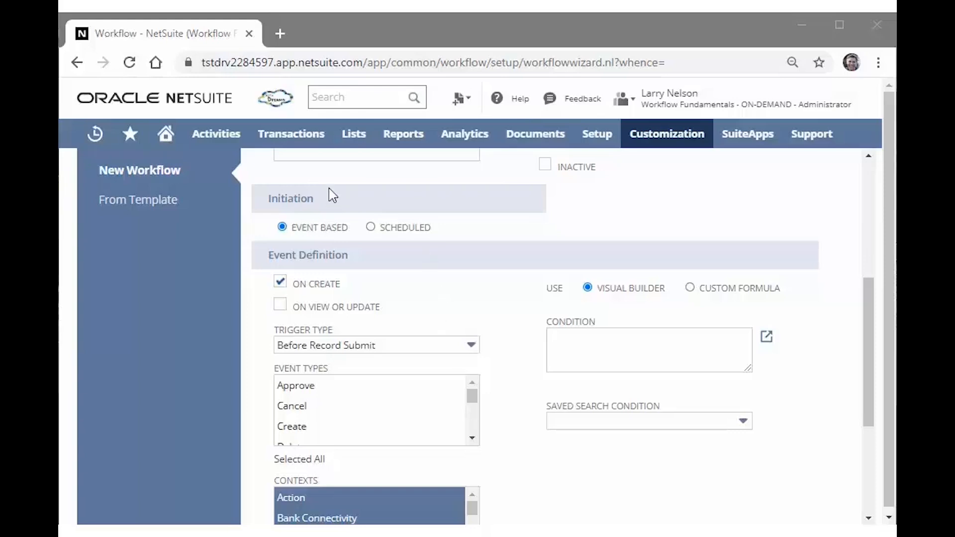
scroll(341, 238, "up", 5)
left_click(271, 166)
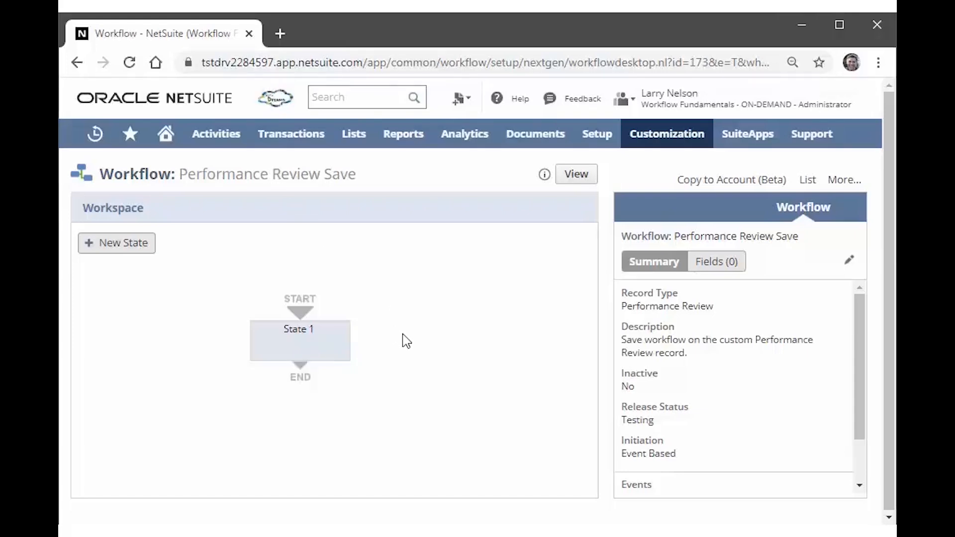
- Reposition State 1 in the workspace, add a second state and place it beside State 1
left_click_drag(318, 342, 258, 317)
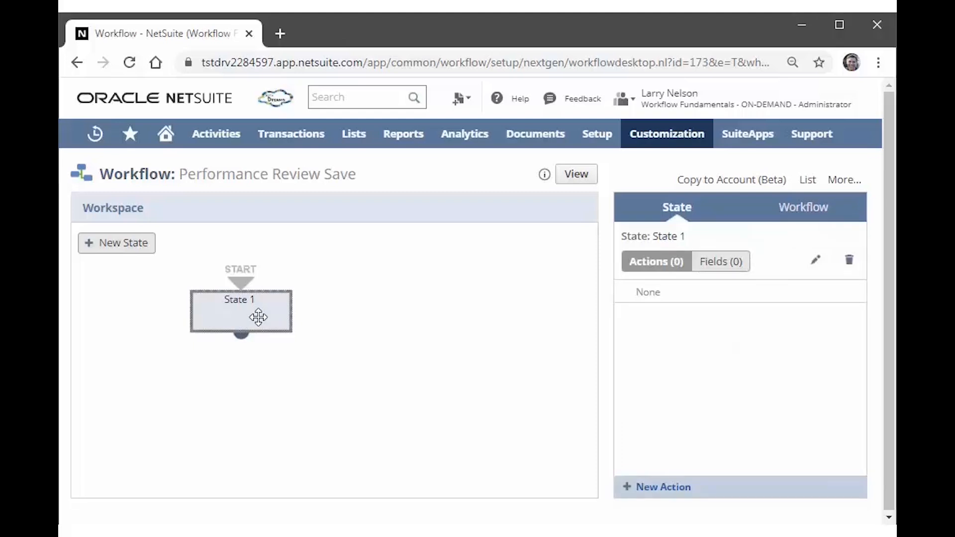
left_click_drag(268, 313, 240, 324)
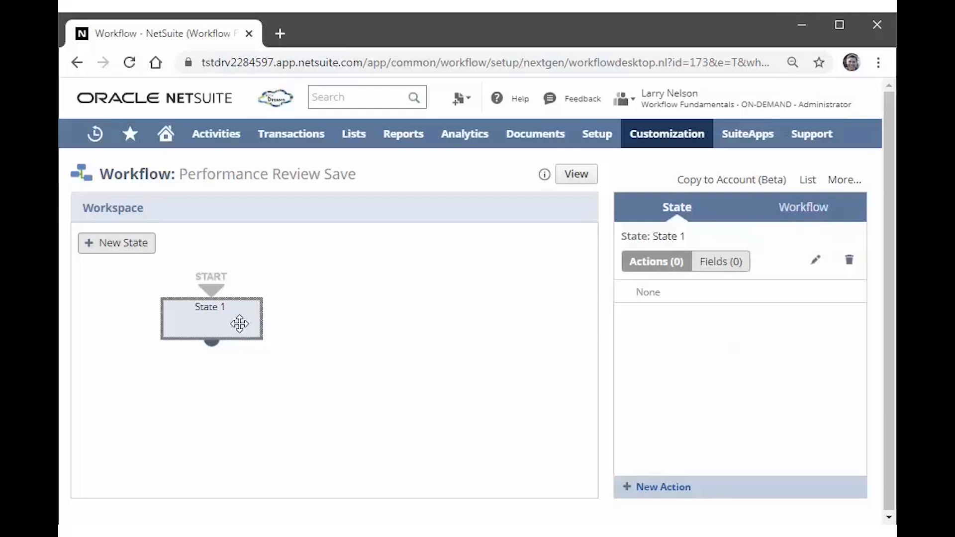
left_click(120, 250)
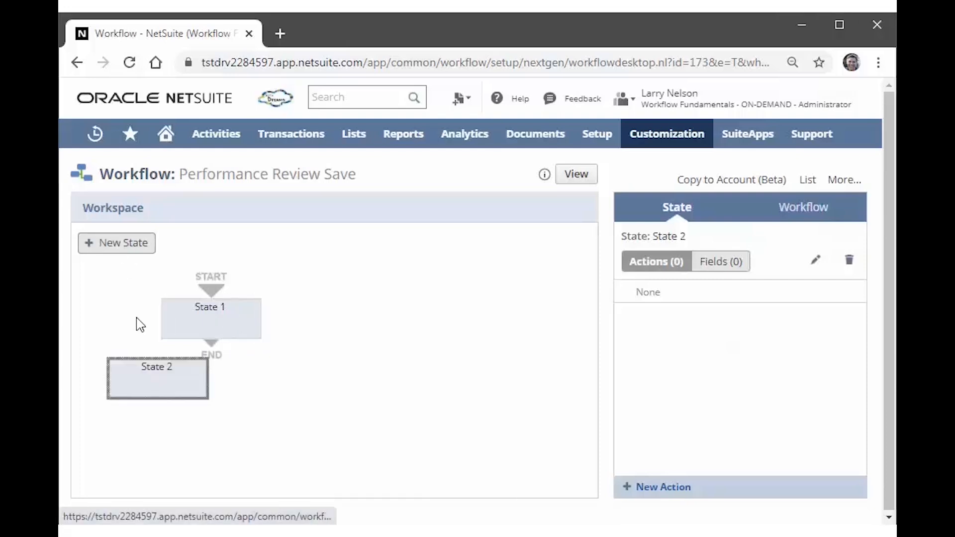
left_click_drag(138, 383, 323, 324)
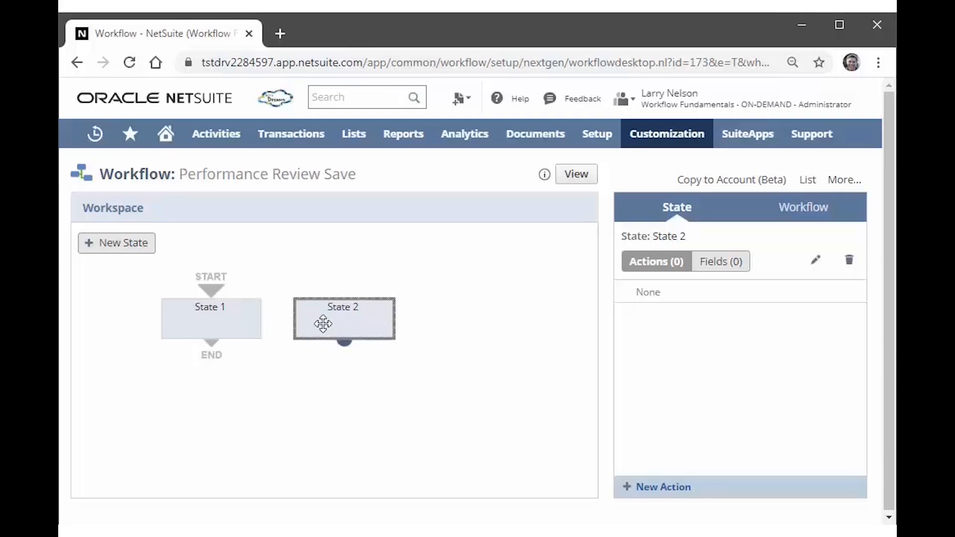
left_click(318, 382)
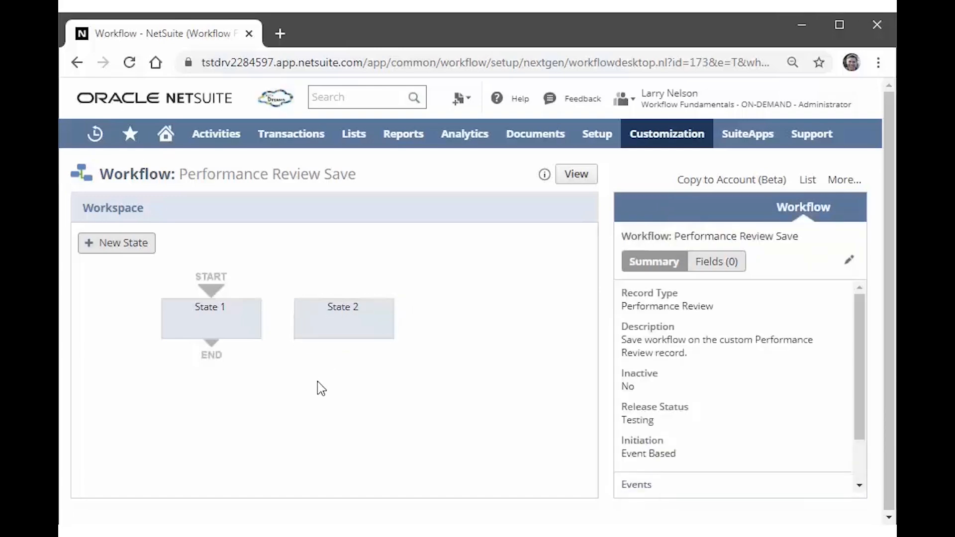
- Add a third state and arrange the three states in one horizontal row in numerical order
left_click(124, 243)
left_click_drag(134, 377, 505, 319)
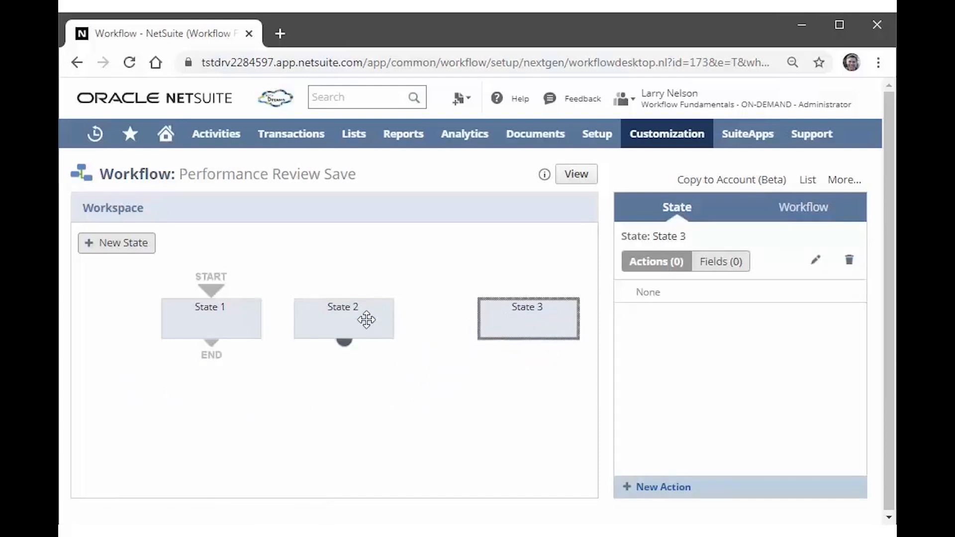
left_click_drag(364, 320, 432, 313)
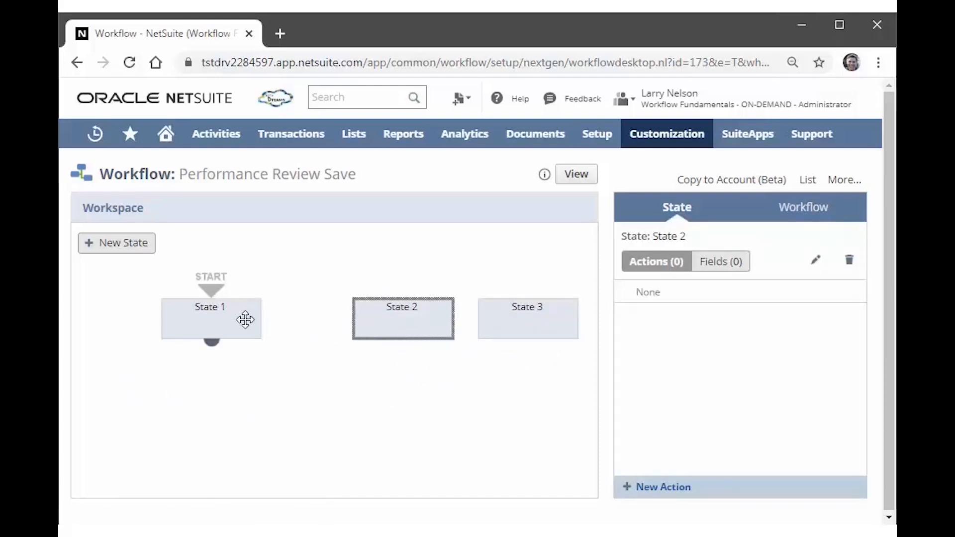
left_click_drag(248, 317, 312, 320)
left_click(292, 422)
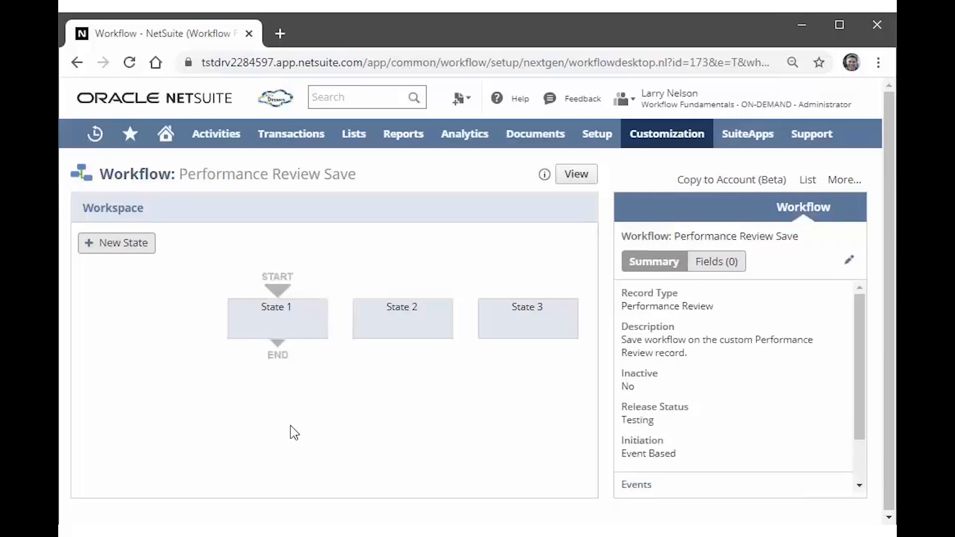
- Rename the start state as "State 1: Create Task" and review its settings without changing them
mouse_move(269, 323)
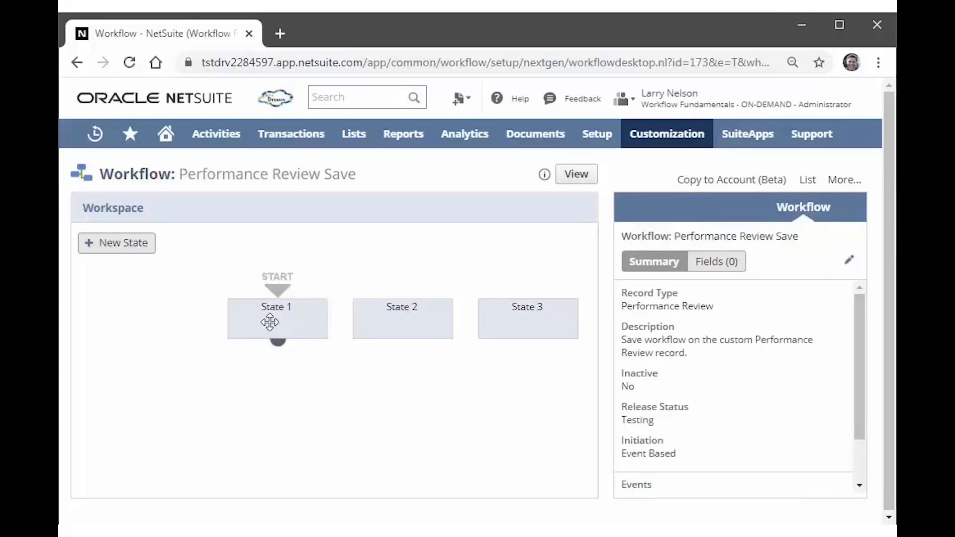
double_click(293, 324)
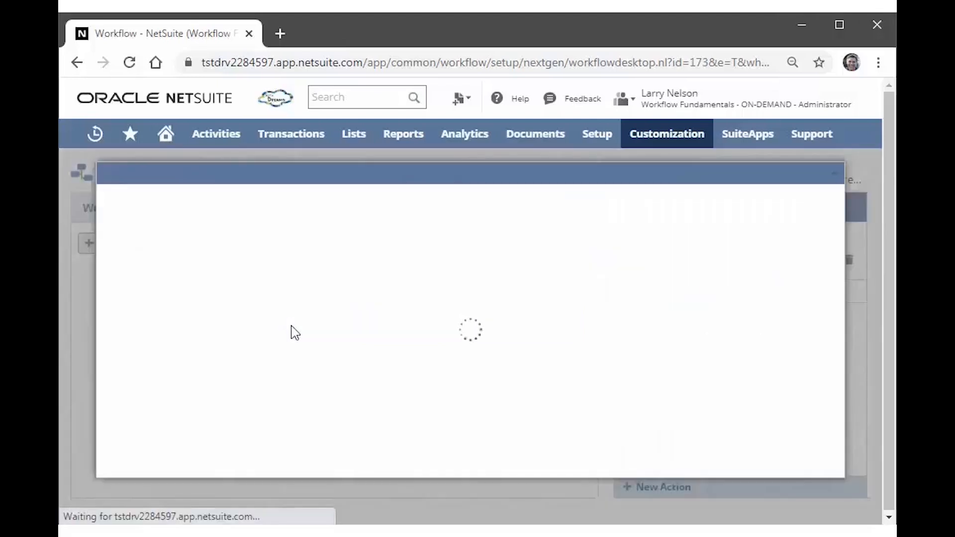
left_click(194, 282)
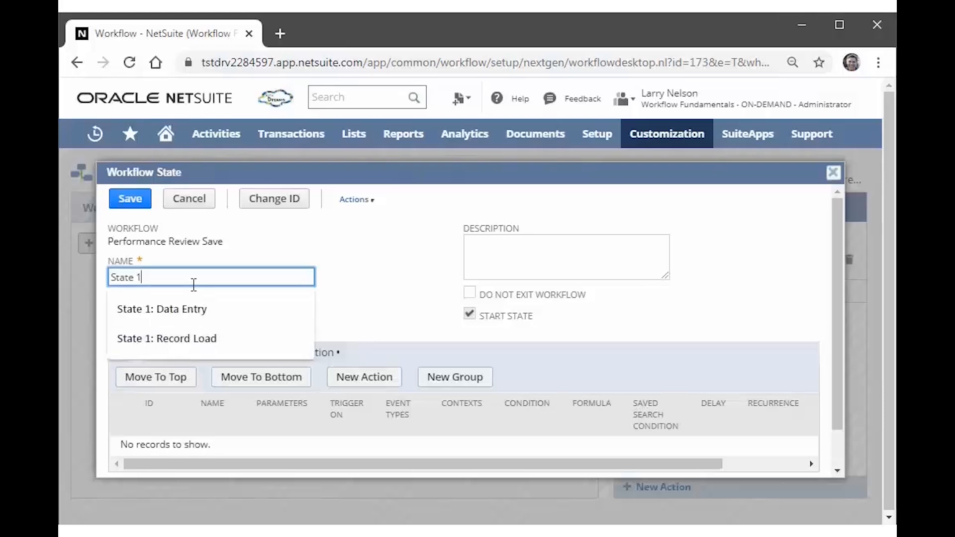
type(": Create Task")
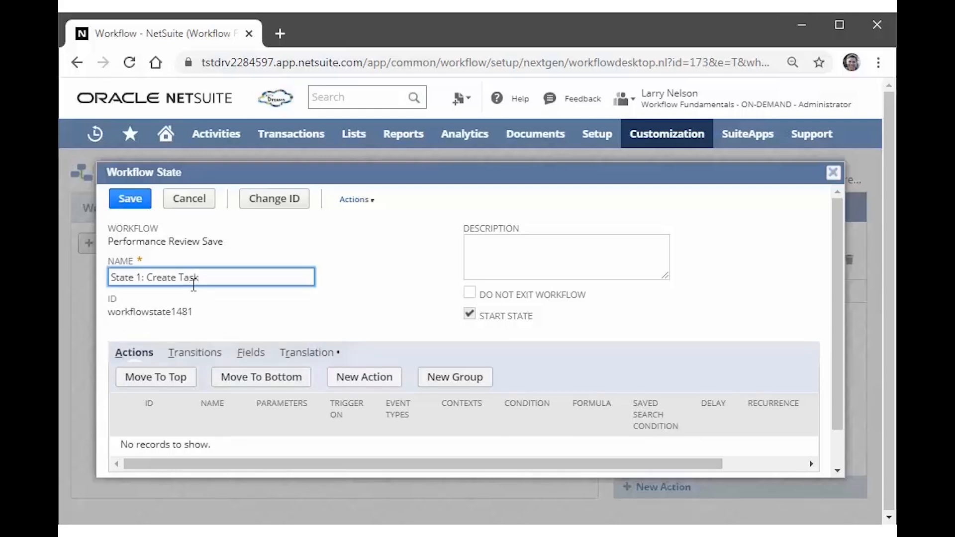
left_click(350, 273)
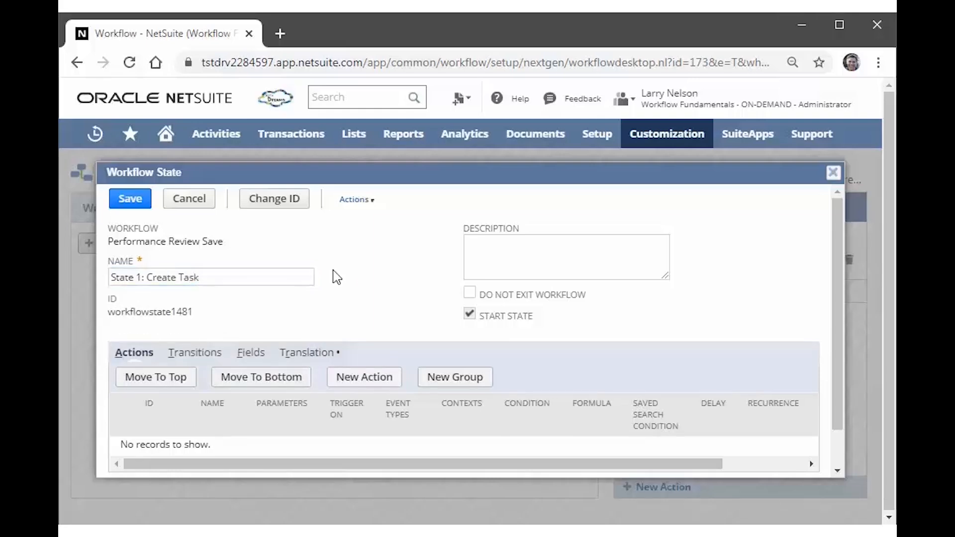
left_click(130, 199)
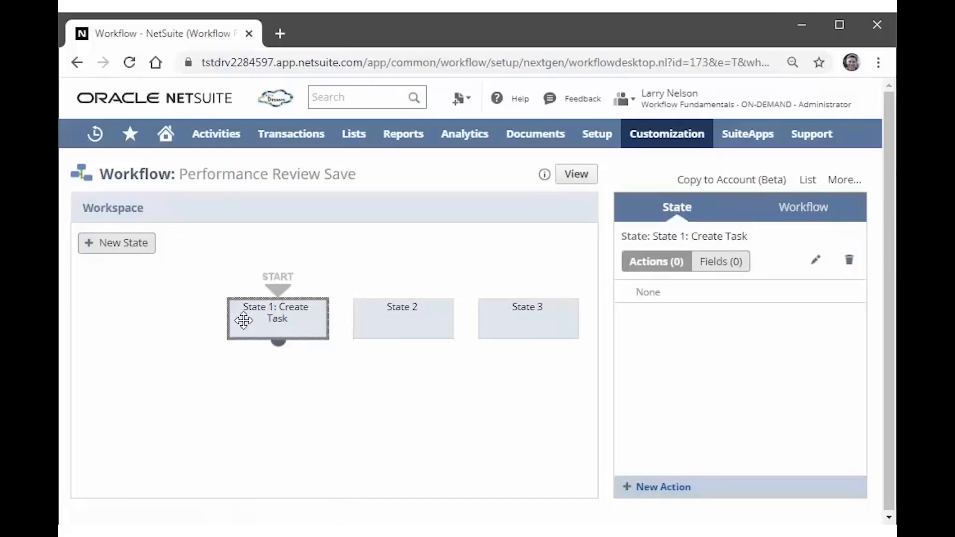
double_click(241, 317)
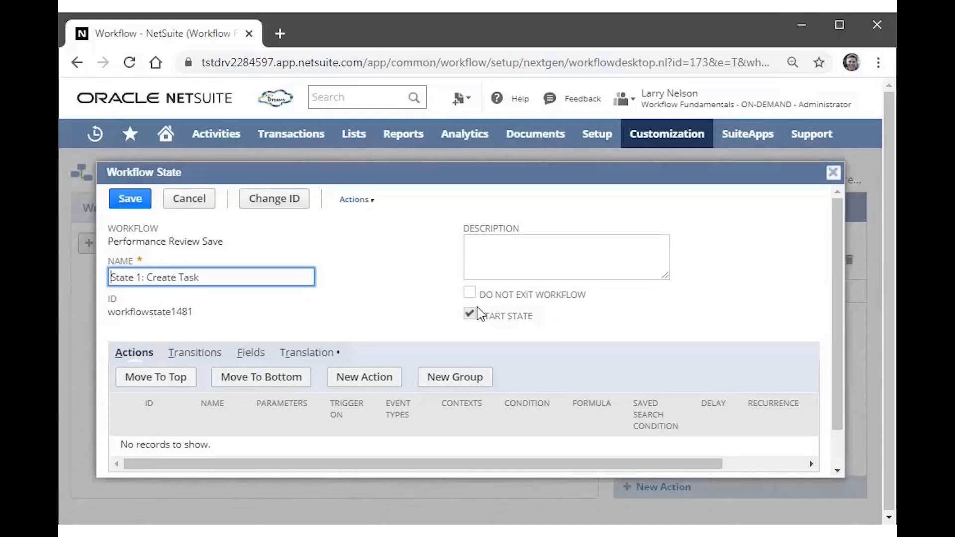
left_click(192, 206)
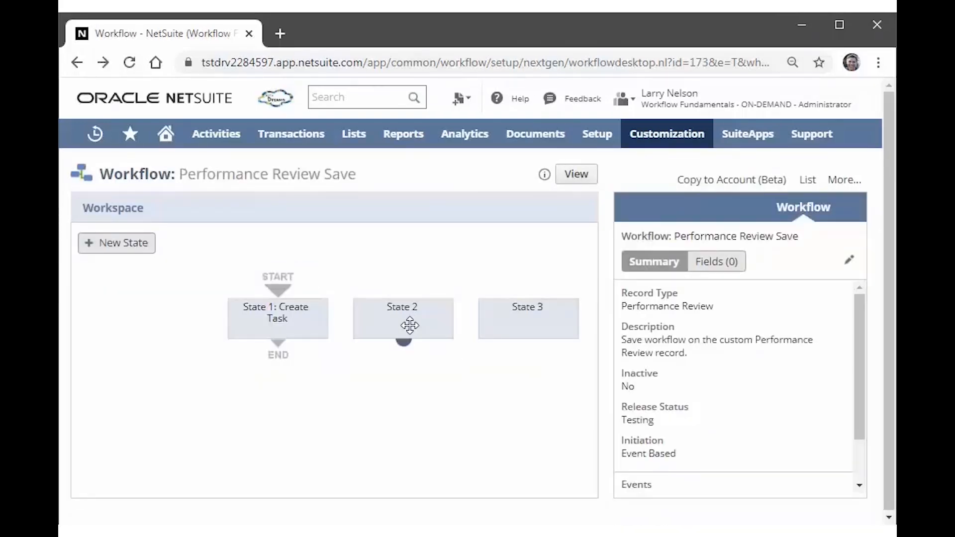
- Rename the second state as "State 2: Send Email Notification" and save it
double_click(413, 332)
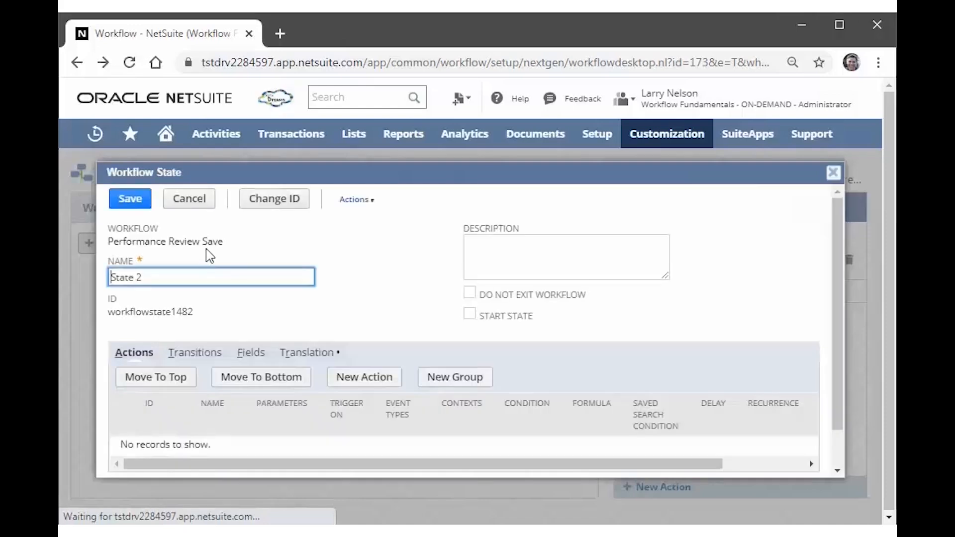
type(": ")
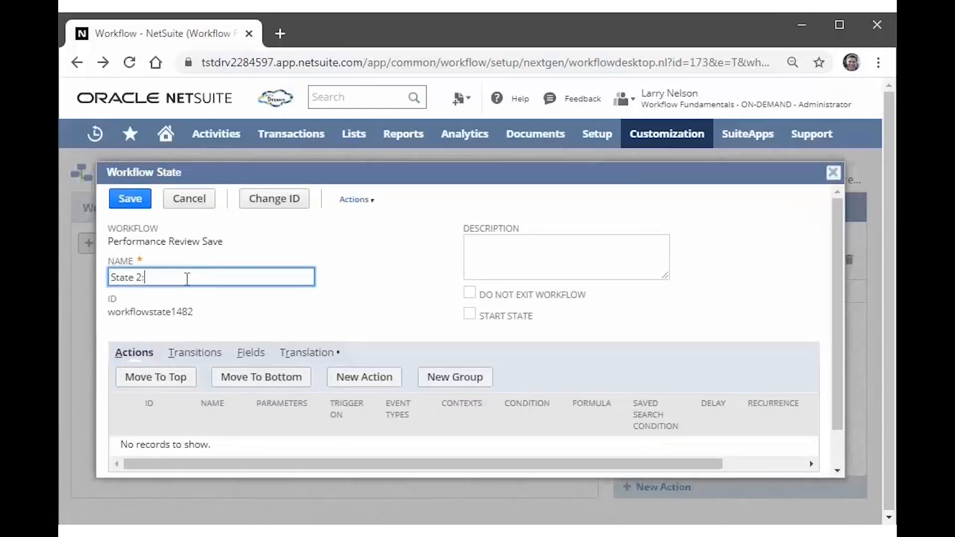
type("Send Email Notification")
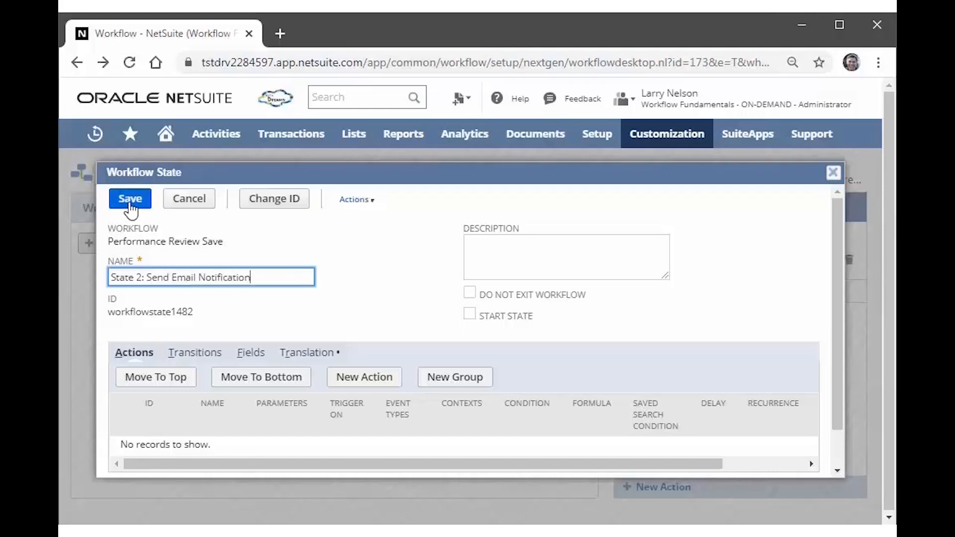
left_click(130, 201)
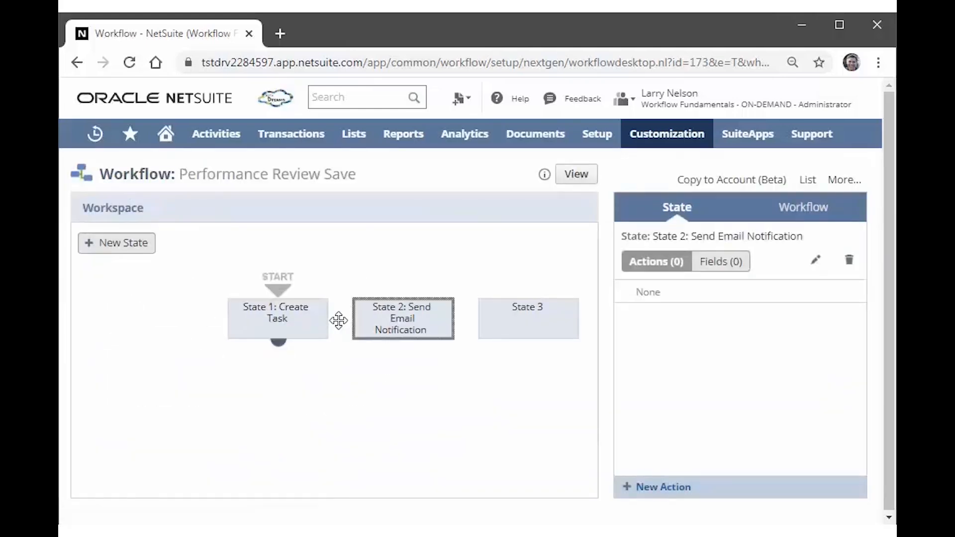
- Rename the third state as "State 3: Go to New Record" and save it
double_click(498, 327)
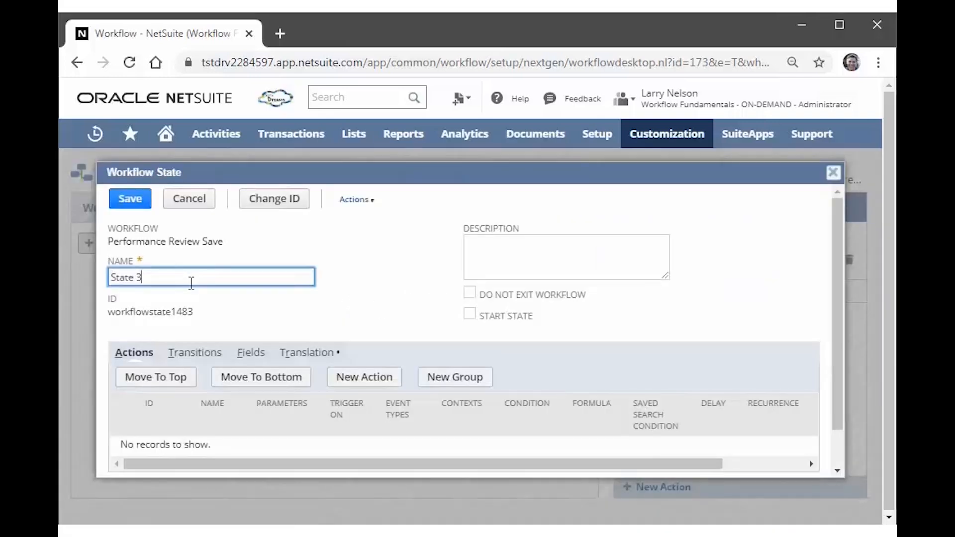
type(": Gotto Record")
left_click(174, 278)
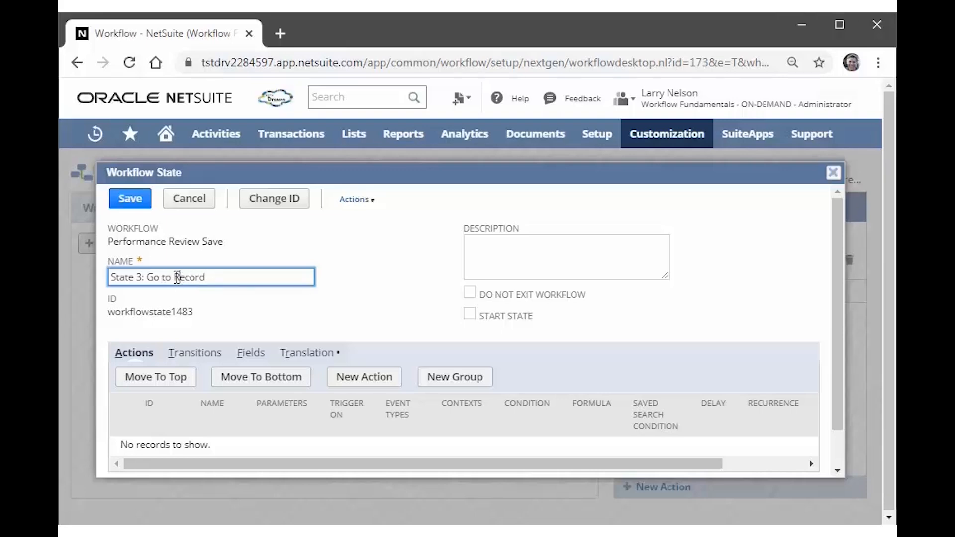
type("New")
left_click(348, 294)
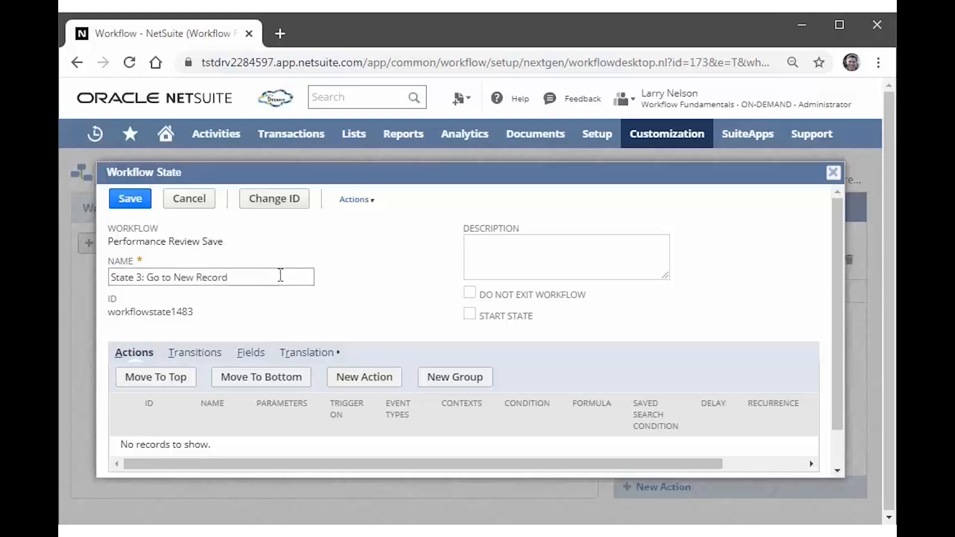
left_click(127, 204)
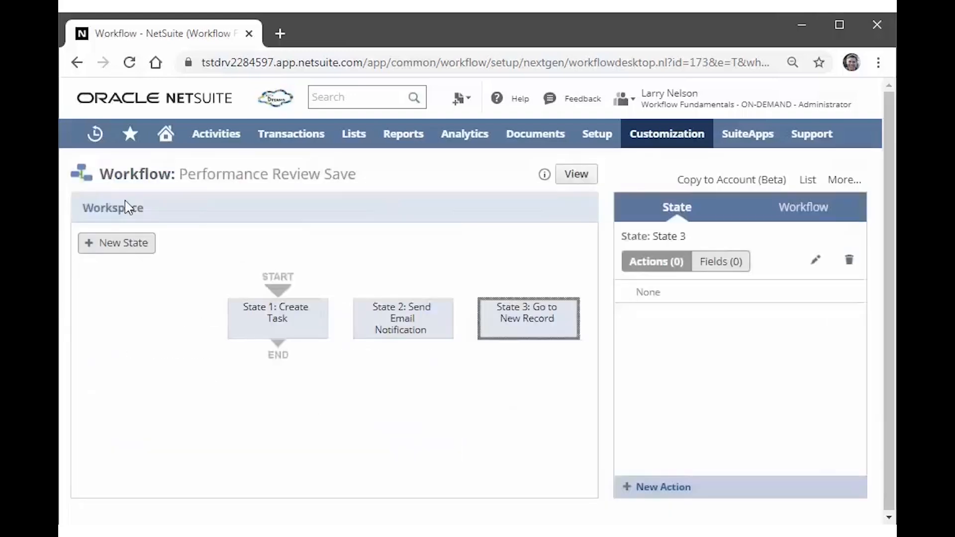
- Move the Create Task and Send Email Notification states so the three states are evenly spaced in the row
left_click(155, 396)
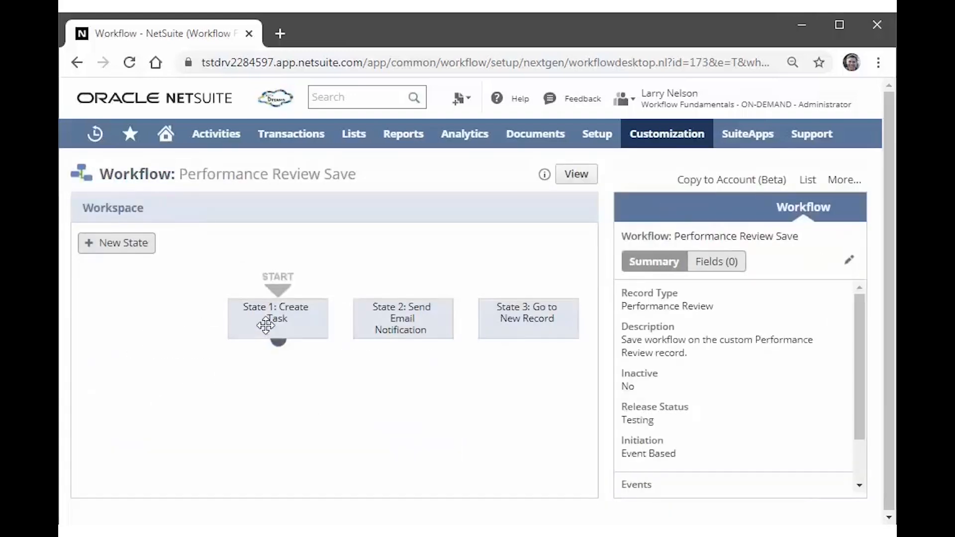
left_click_drag(266, 324, 235, 325)
left_click(398, 323)
left_click_drag(398, 329, 384, 324)
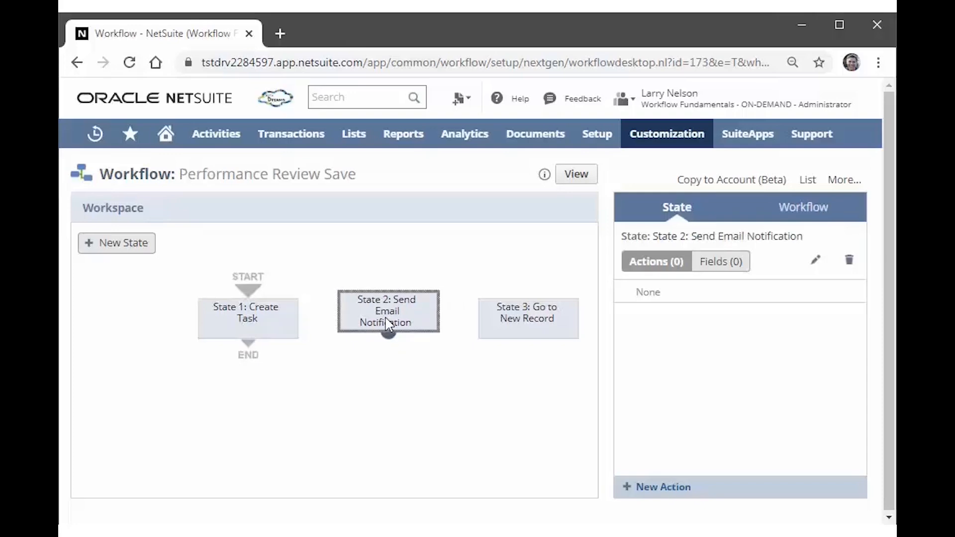
left_click(341, 402)
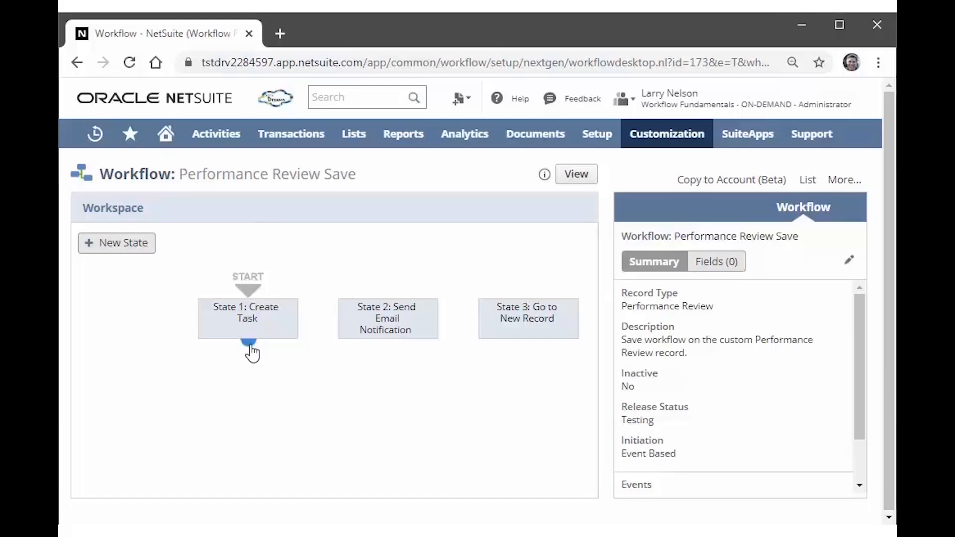
- Add transitions from State 1: Create Task to State 2: Send Email Notification and from State 2 to State 3: Go to New Record
mouse_move(250, 347)
left_mouse_down()
mouse_move(299, 346)
mouse_move(348, 323)
left_mouse_up()
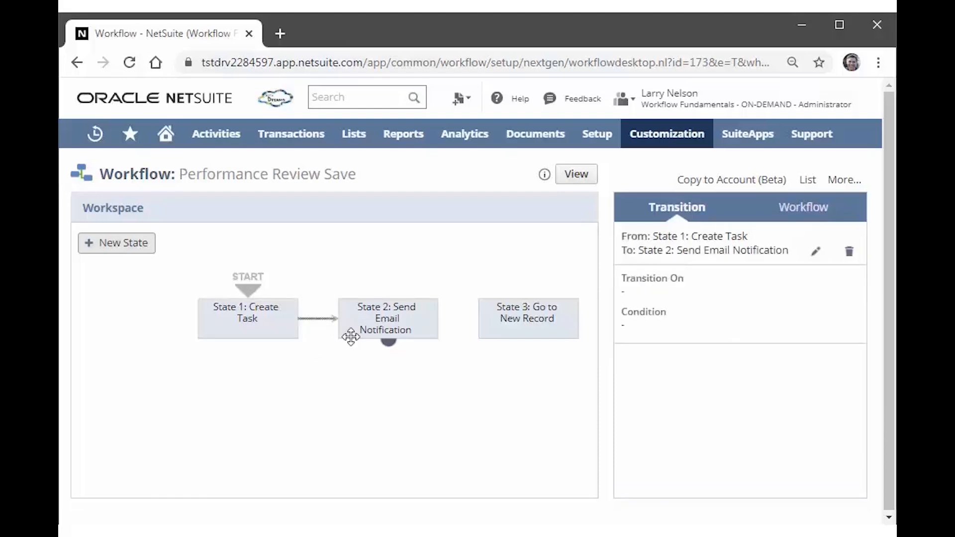
left_click(319, 378)
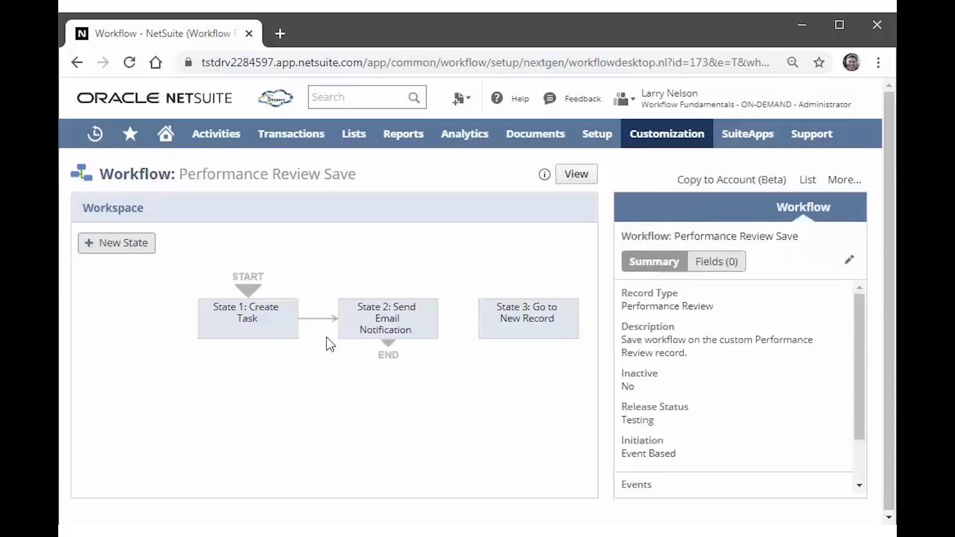
left_click(319, 319)
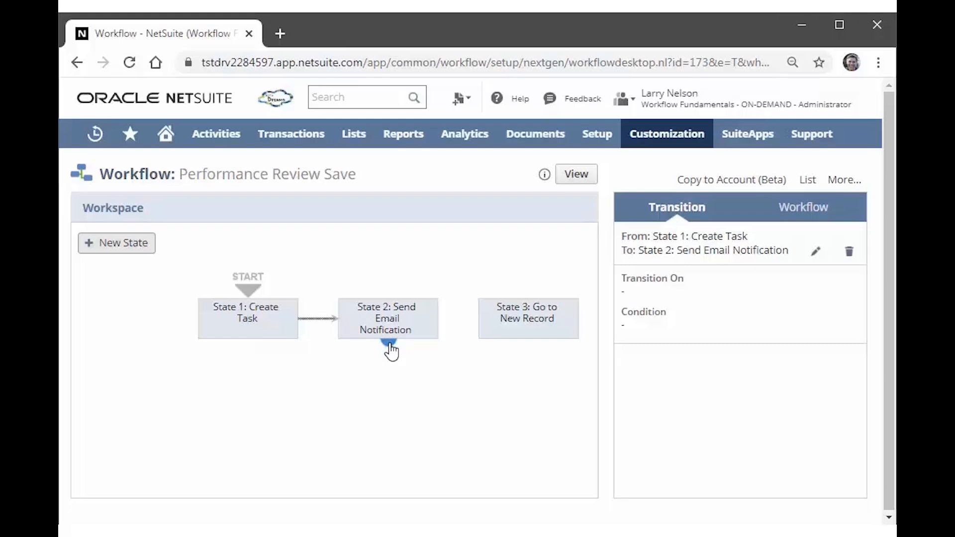
left_click_drag(391, 351, 485, 332)
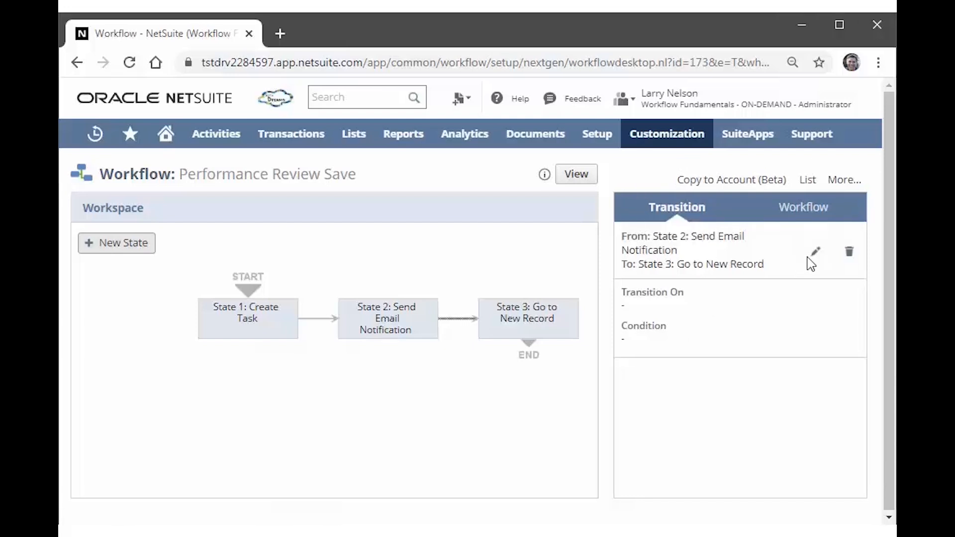
- Open the settings of the transition from State 2 to State 3, review them and close them without saving
left_click(814, 253)
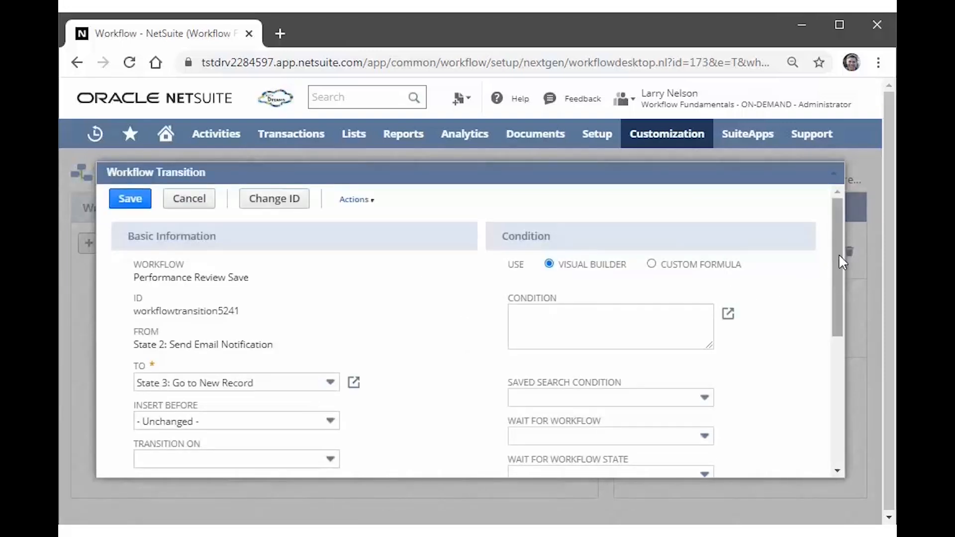
left_click_drag(838, 254, 840, 230)
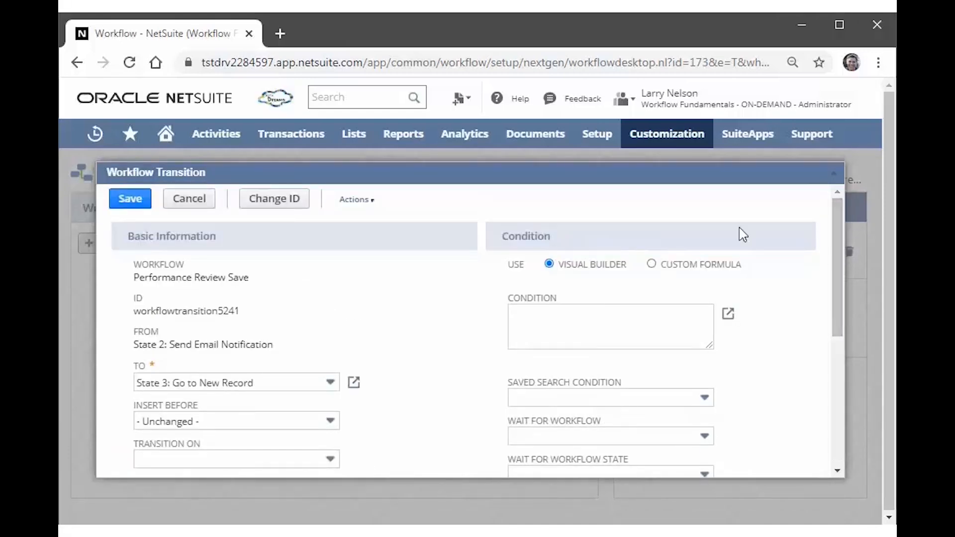
left_click(190, 204)
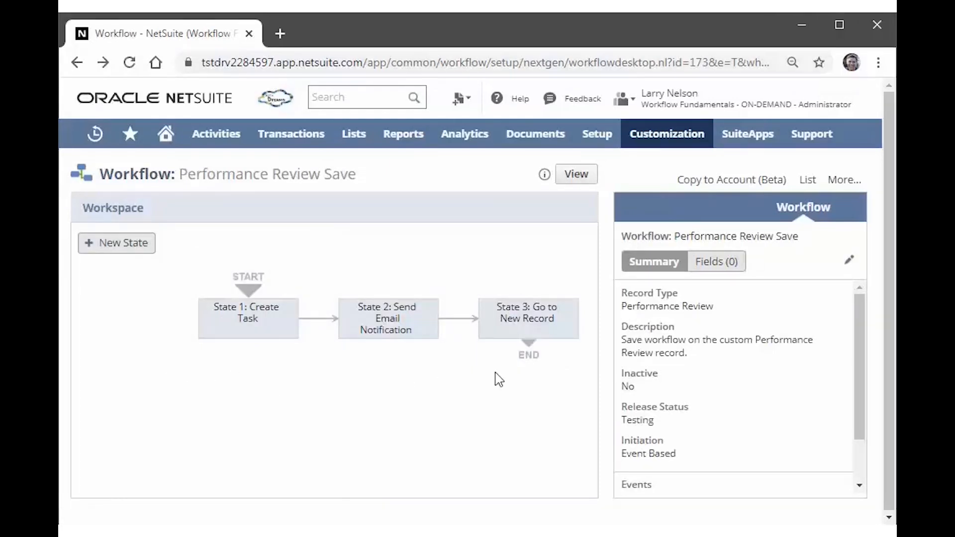
- Move the three connected states together slightly left and down in the workspace, keeping their spacing
left_click_drag(529, 410, 235, 326)
left_click(278, 424)
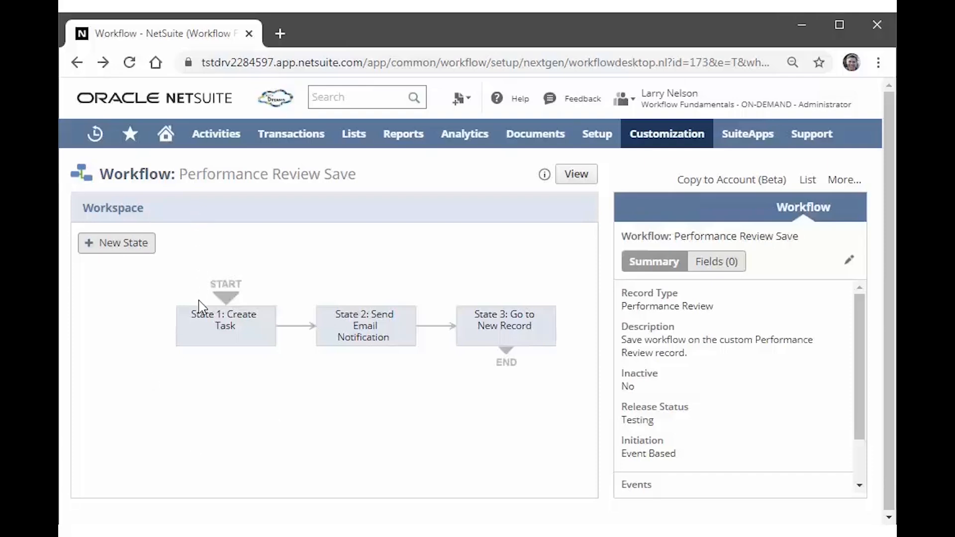
- Check the actions of the Create Task, Send Email Notification and Go to New Record states, and return to the workflow summary
left_click(212, 323)
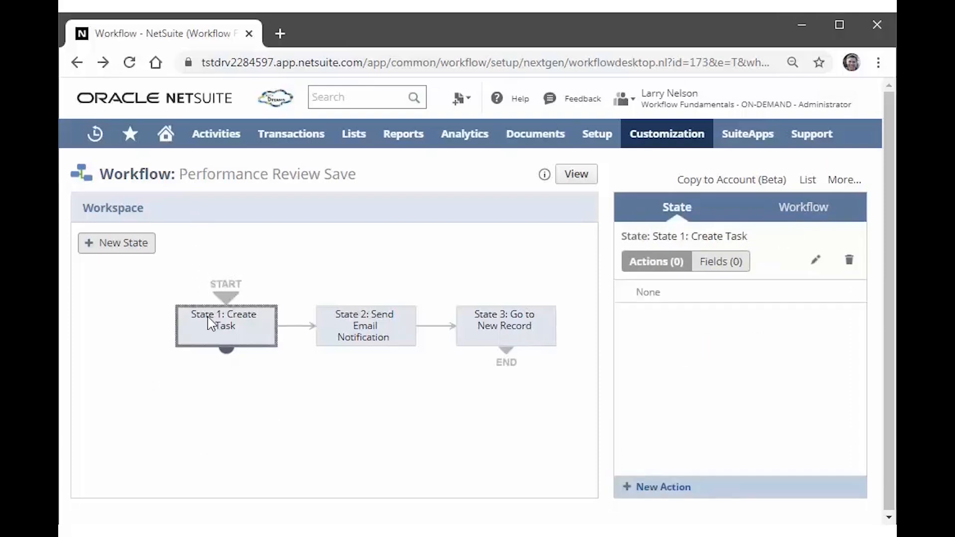
left_click(351, 324)
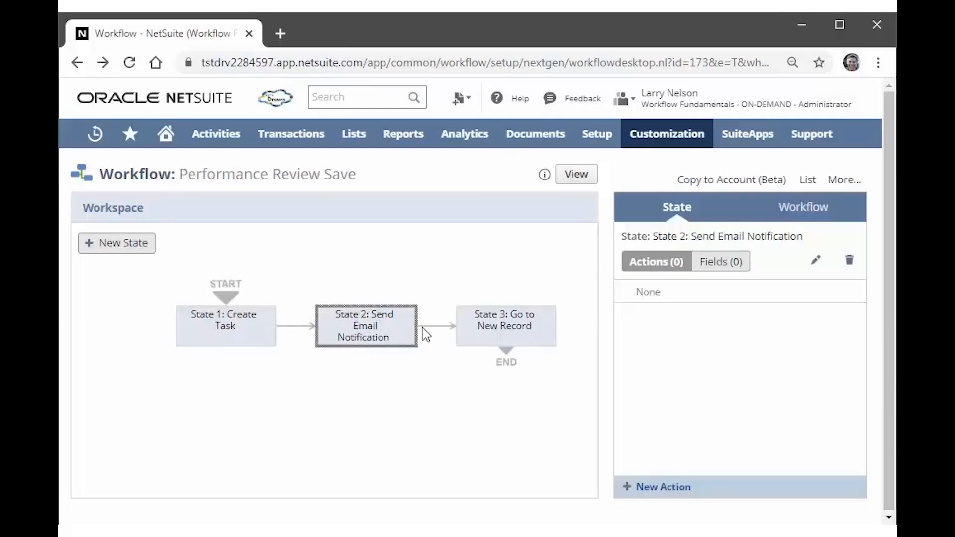
left_click(485, 330)
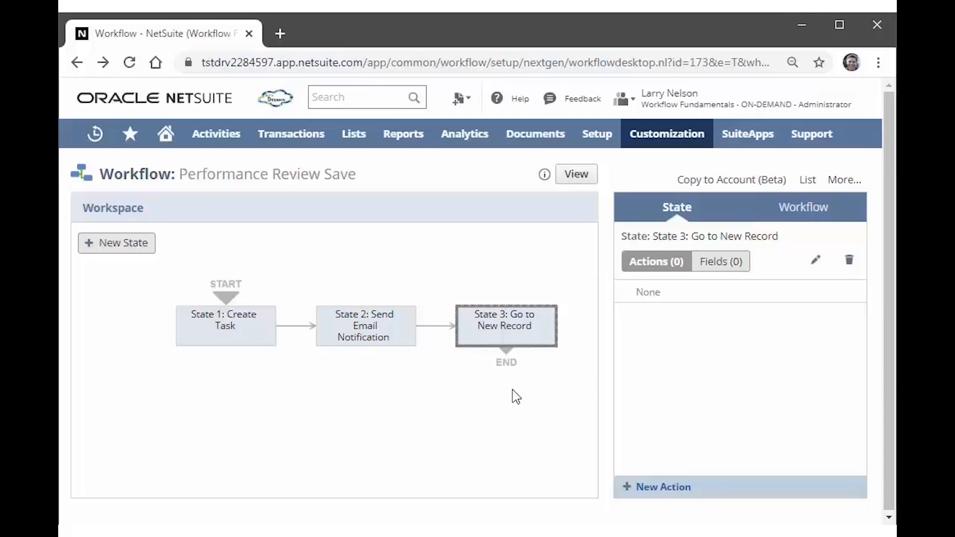
left_click(295, 413)
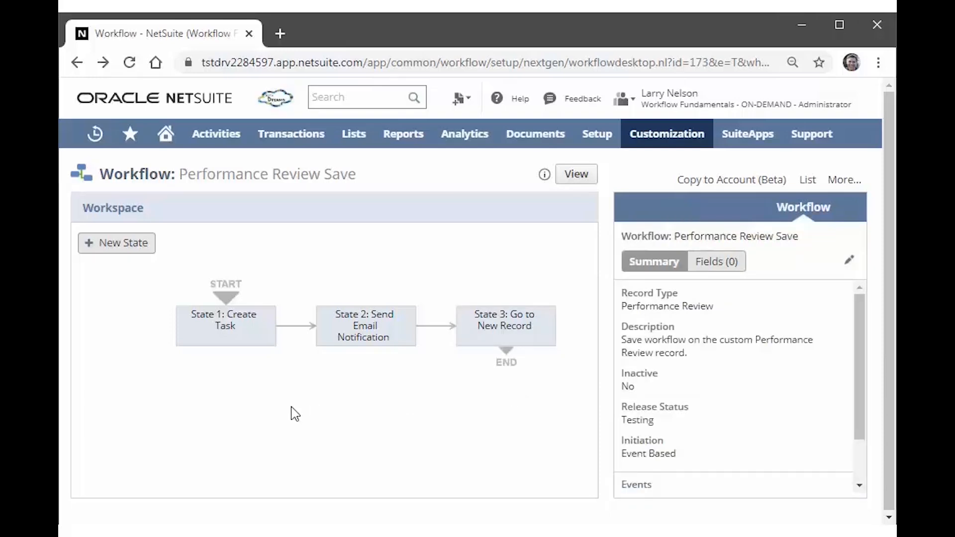
left_click(238, 328)
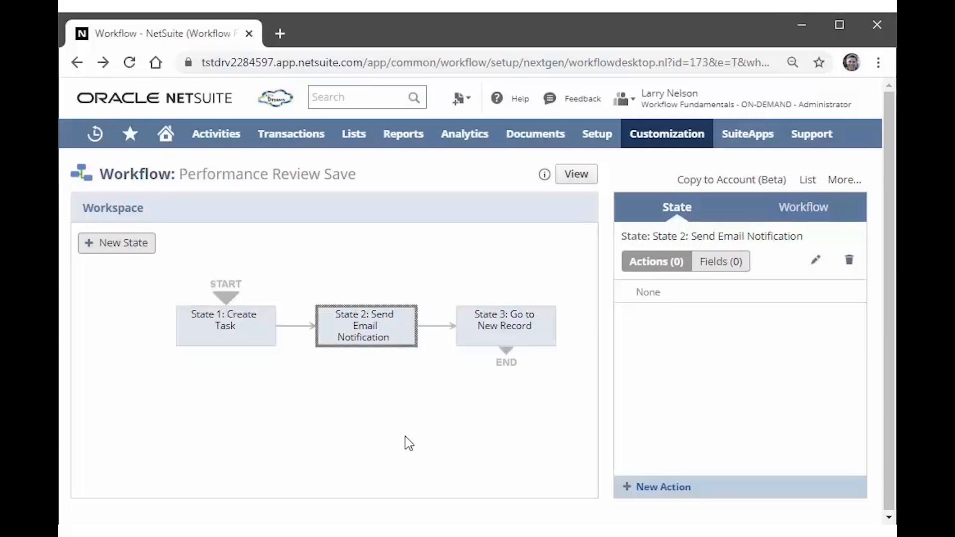
left_click(480, 331)
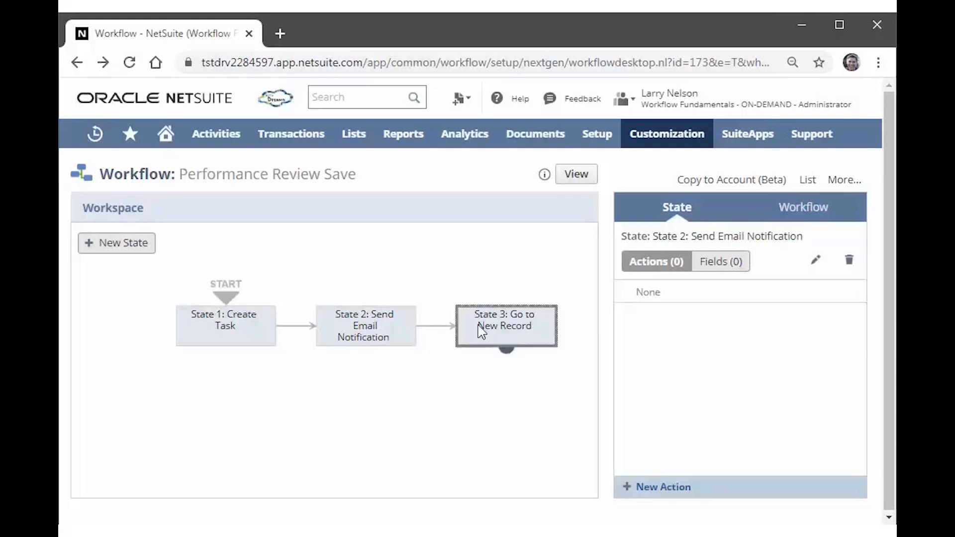
left_click(453, 419)
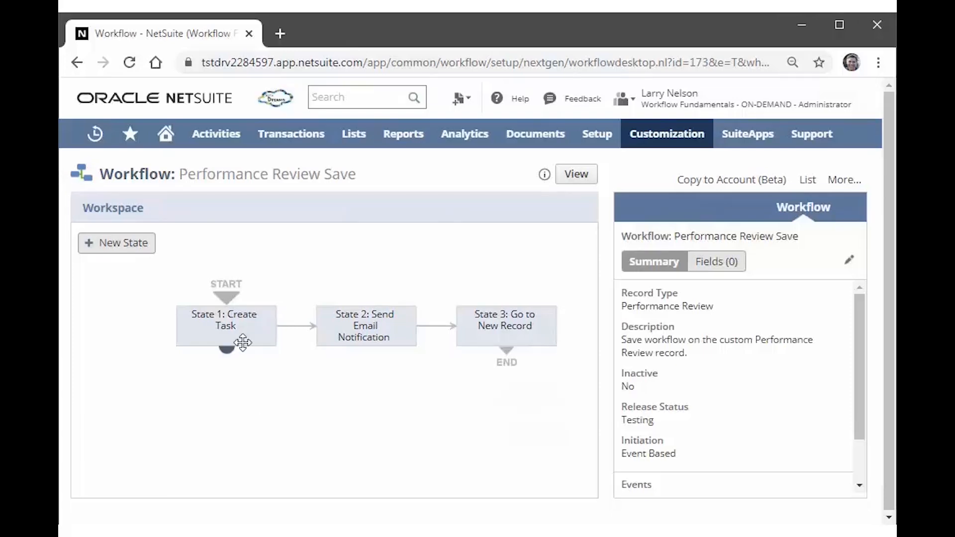
- Open a blank new Task record form in a separate browser tab and switch to it
mouse_move(238, 139)
mouse_move(244, 194)
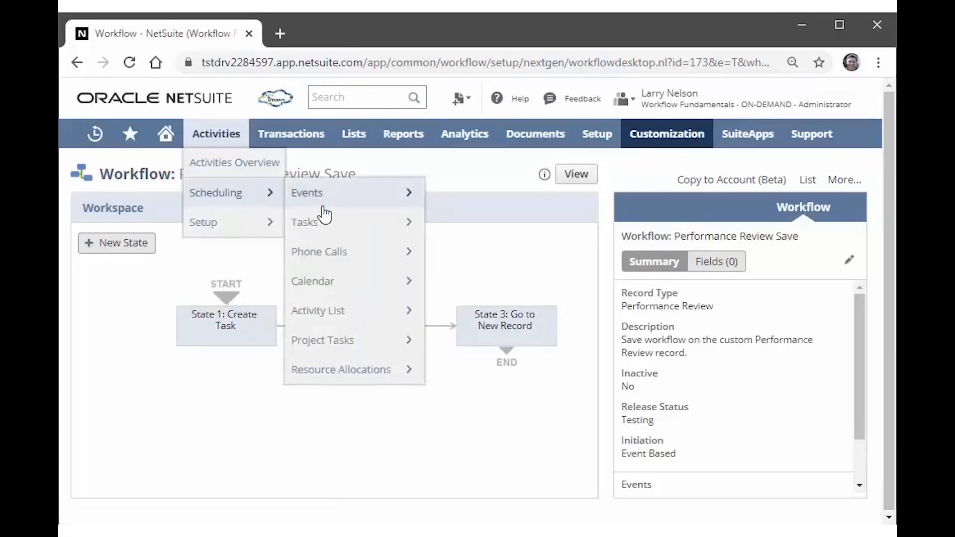
mouse_move(364, 232)
right_click(438, 230)
left_click(498, 237)
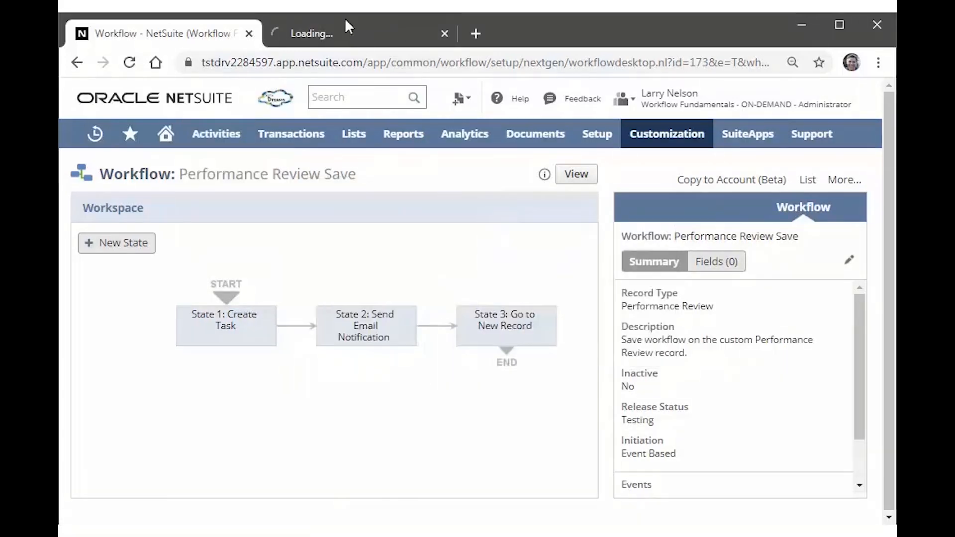
left_click(348, 35)
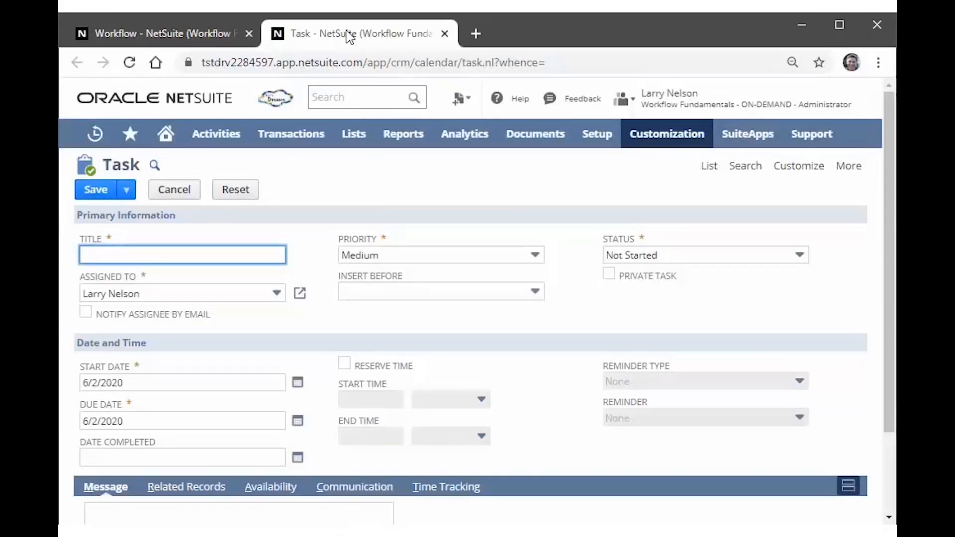
- Examine the required fields on the new task form, including title, assignee, priority, status and dates
left_click(65, 262)
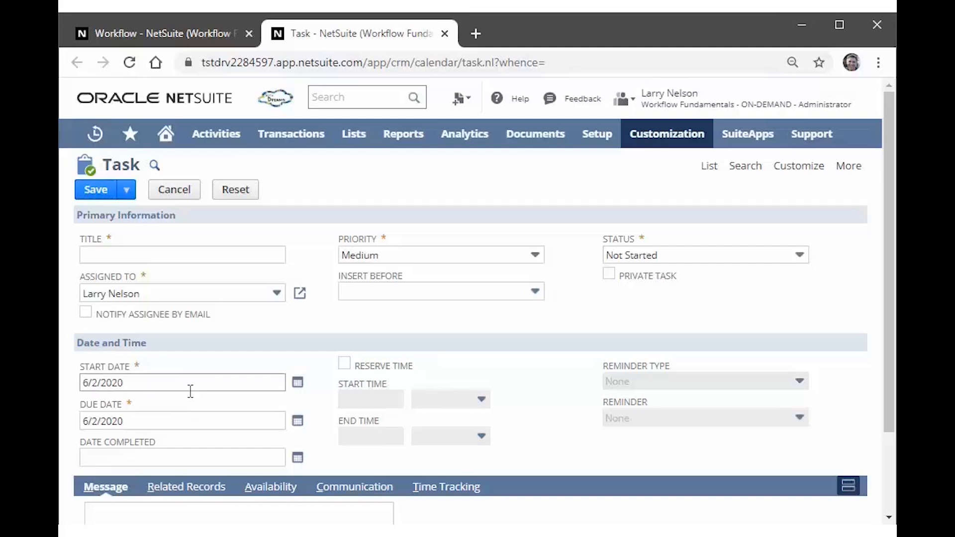
left_click(159, 252)
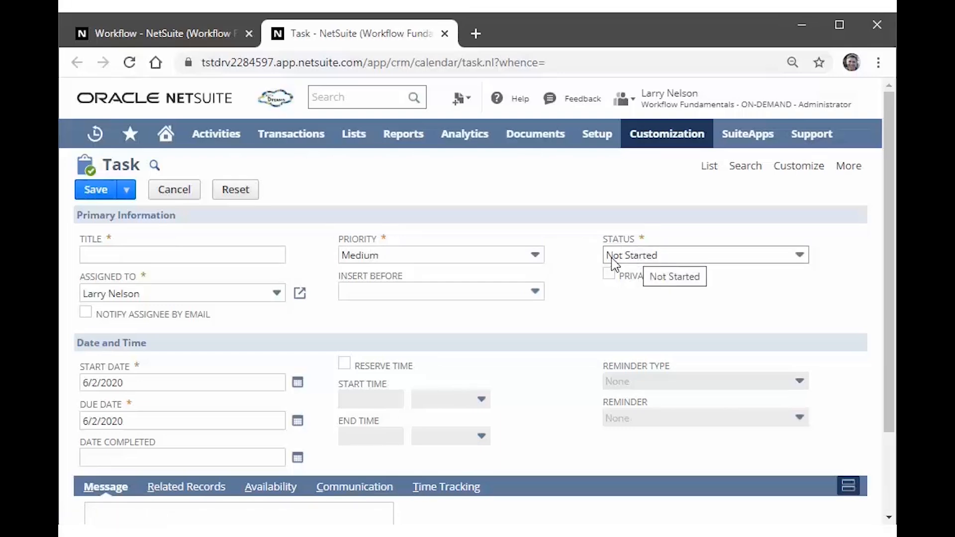
left_click(194, 254)
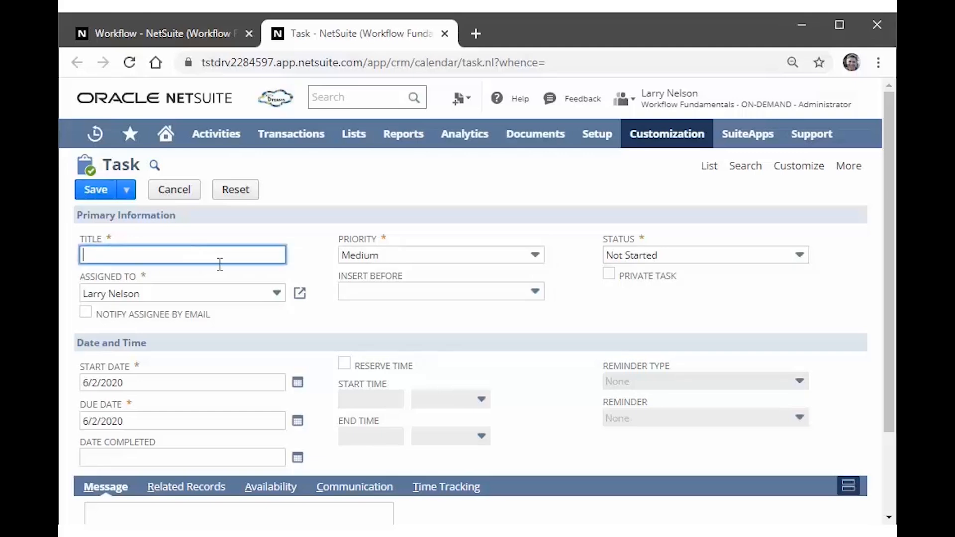
left_click(359, 314)
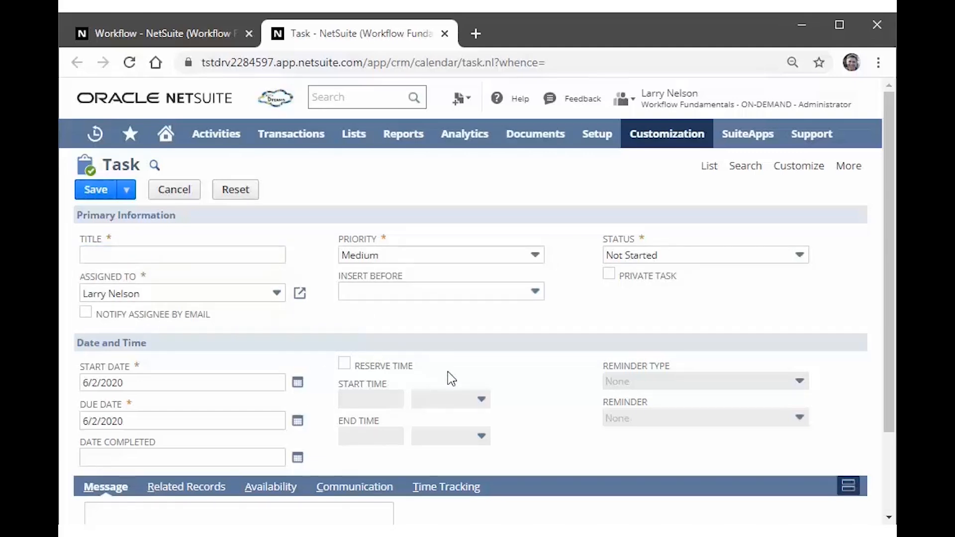
scroll(448, 377, "down", 2)
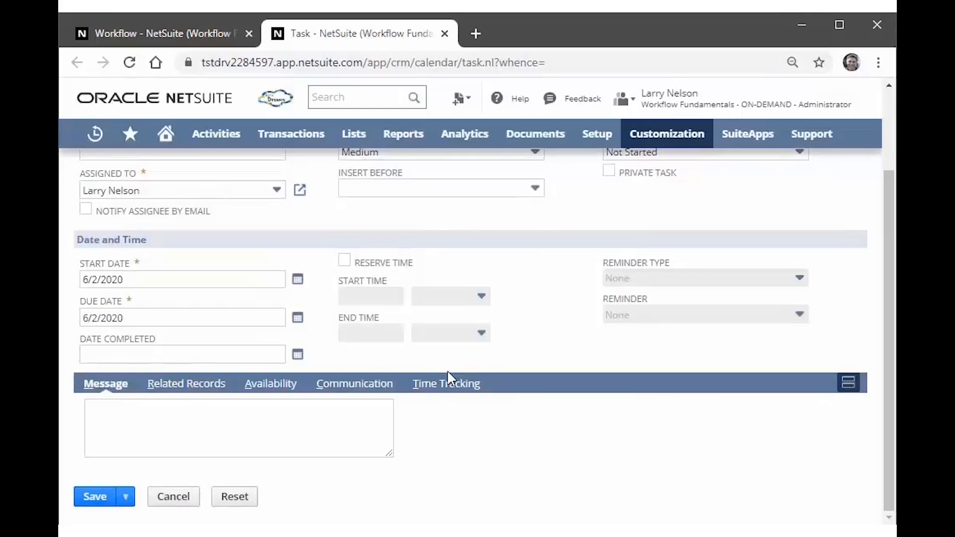
scroll(449, 378, "up", 2)
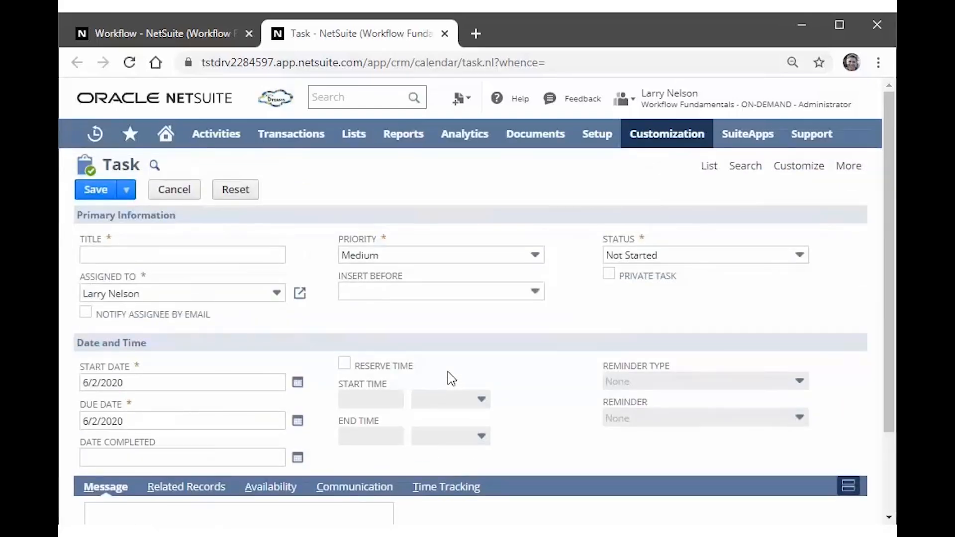
- Return to the workflow and start a Create Record action on State 1: Create Task with record type Task
left_click(149, 34)
left_click(221, 341)
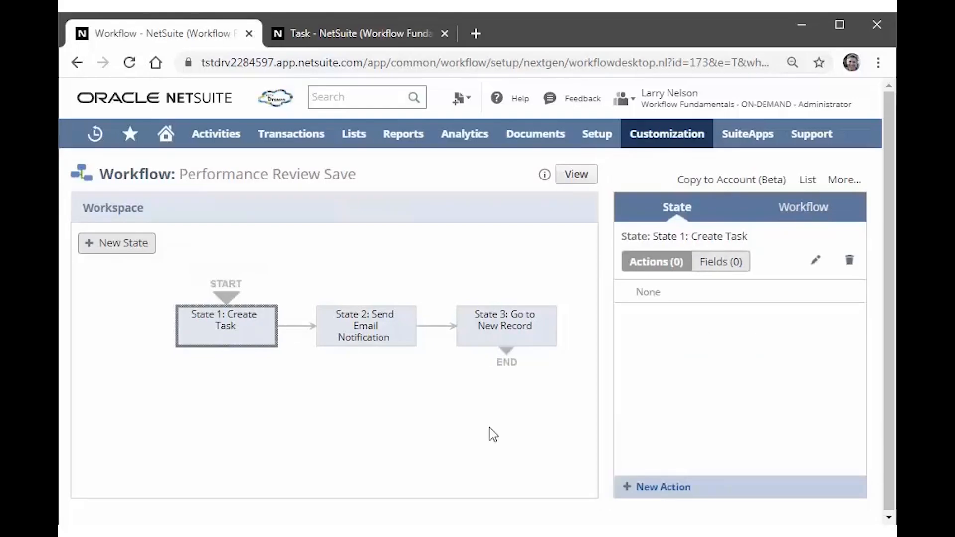
left_click(652, 488)
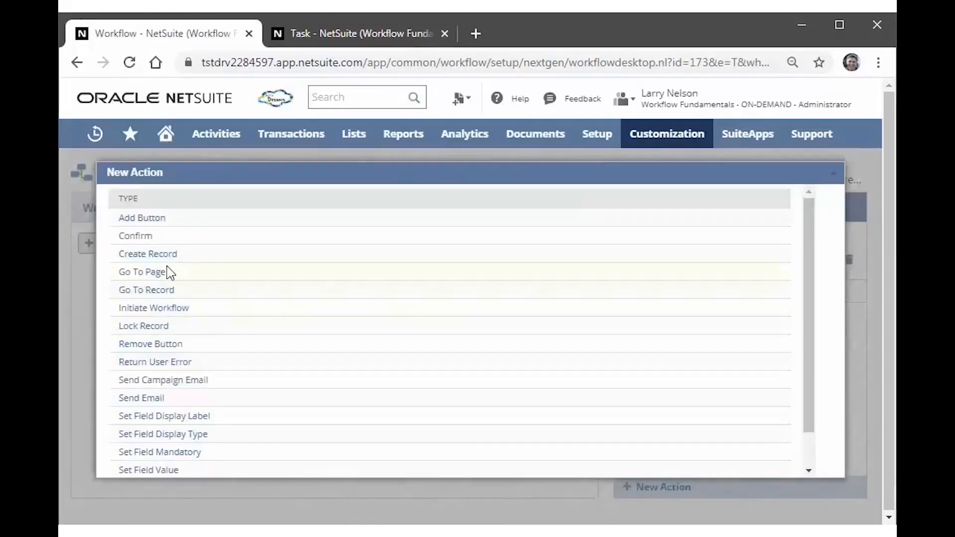
left_click(153, 256)
scroll(288, 375, "down", 10)
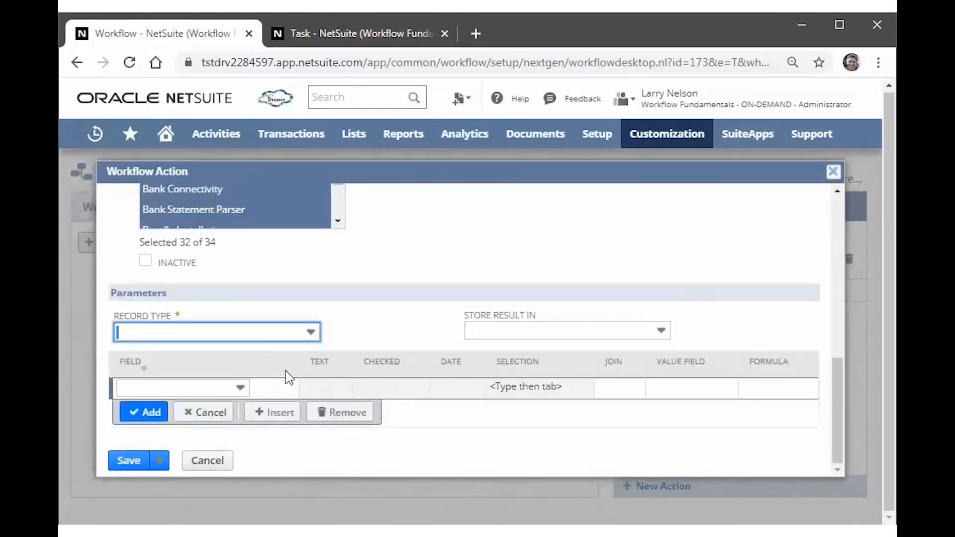
left_click(254, 333)
type("Task")
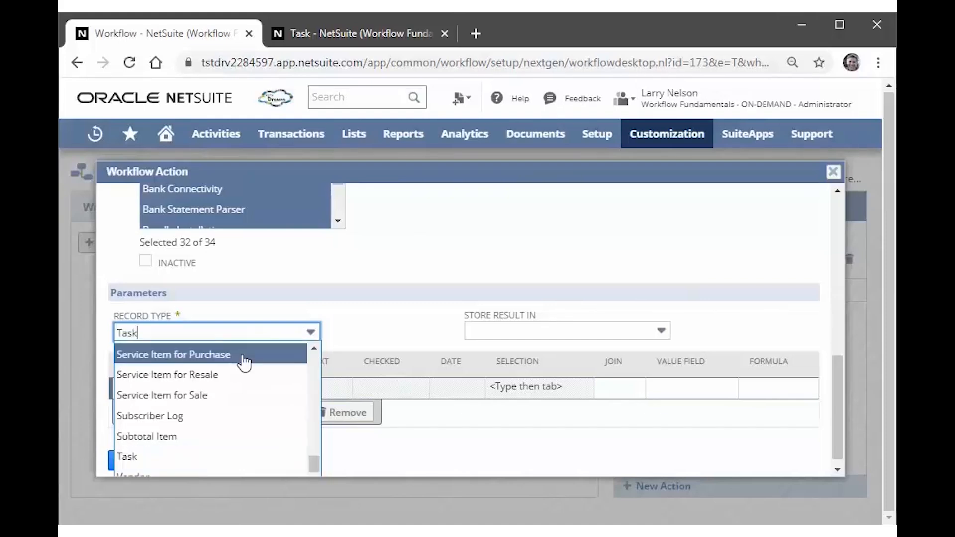
left_click(207, 456)
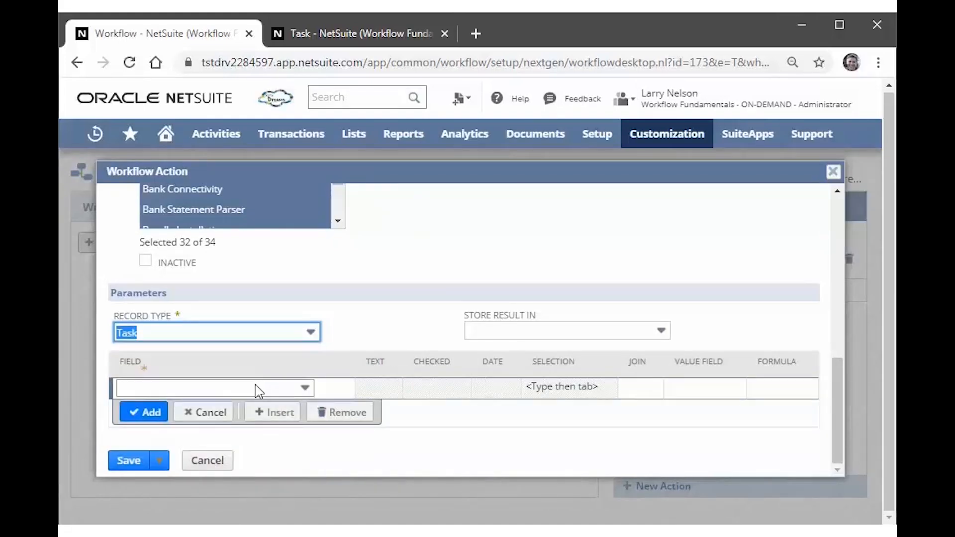
- Add a Title field parameter to the action with the text "Your Quarterly Performance Review"
left_click(258, 390)
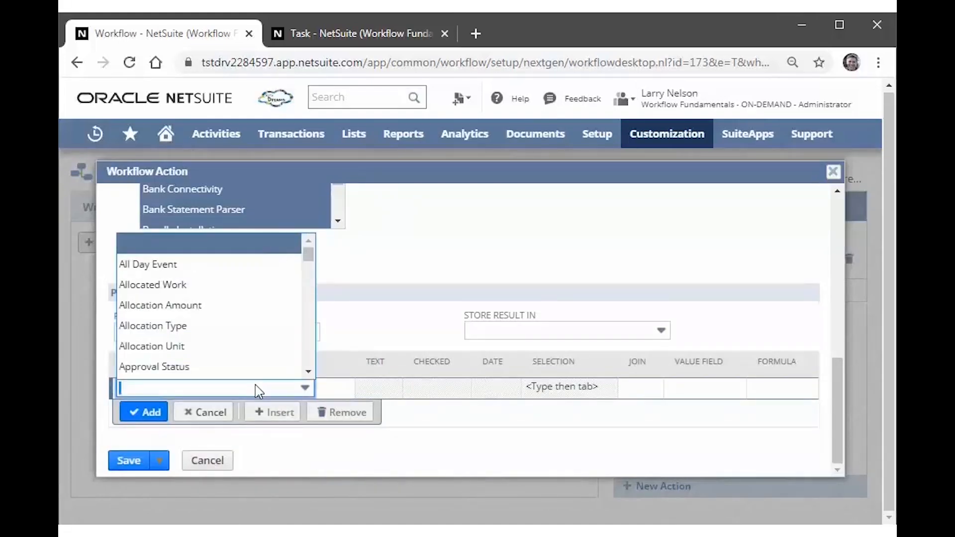
type("Title")
left_click(195, 314)
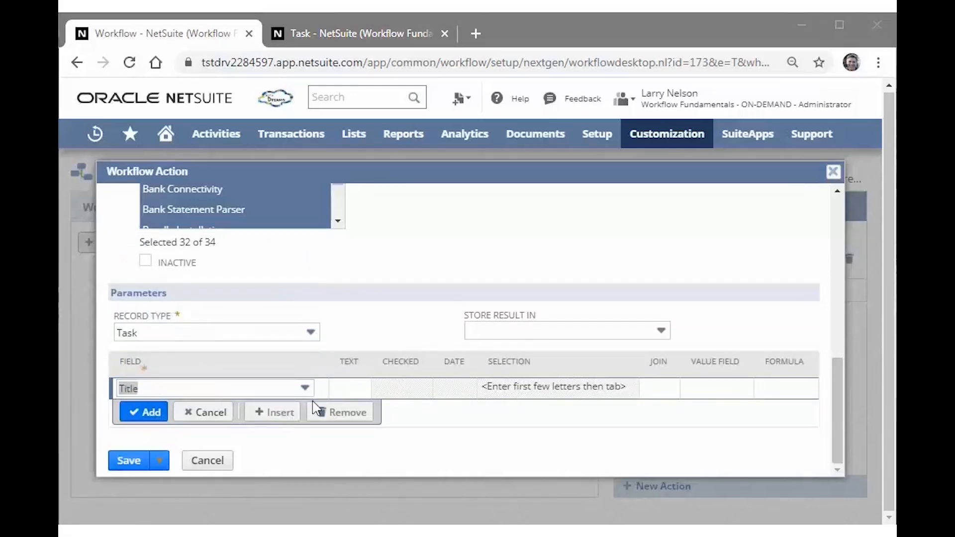
left_click(345, 389)
type("Quarterly Performance Review")
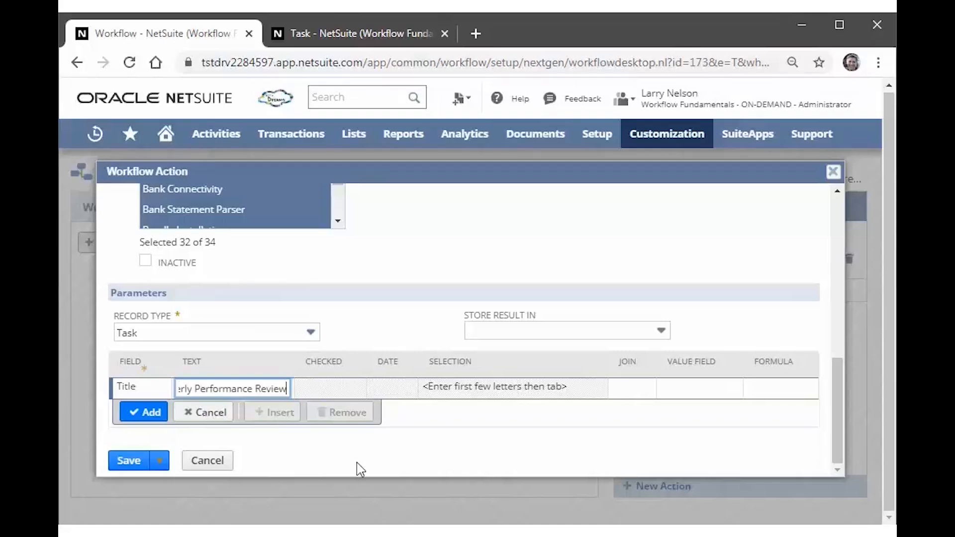
left_click(147, 414)
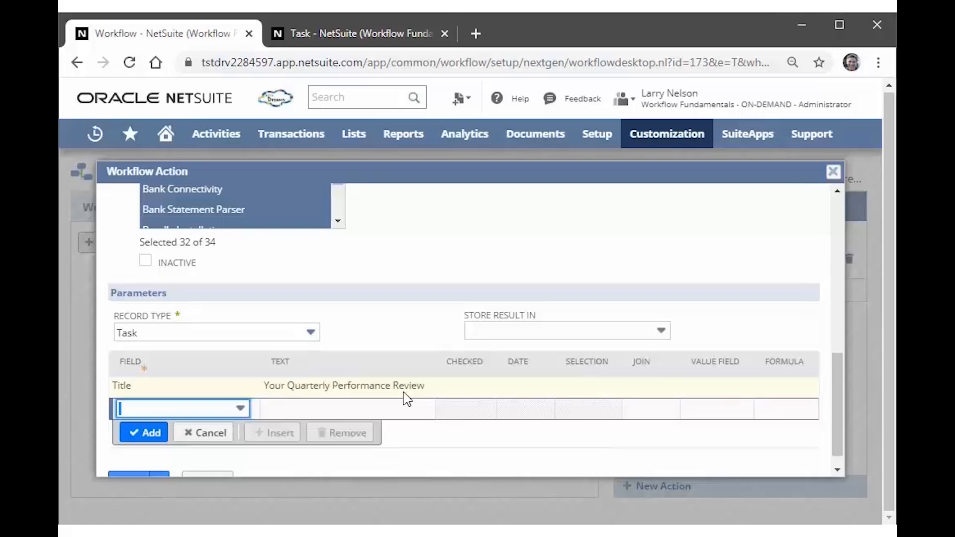
- Add an Assigned field parameter to the task action that takes its value from the Subordinate field
left_click(165, 409)
key("a")
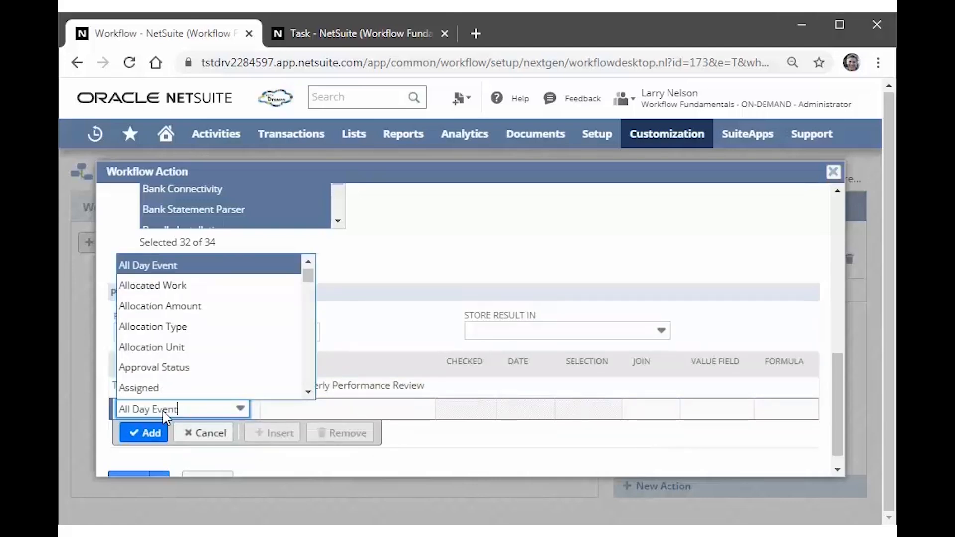
left_click(185, 389)
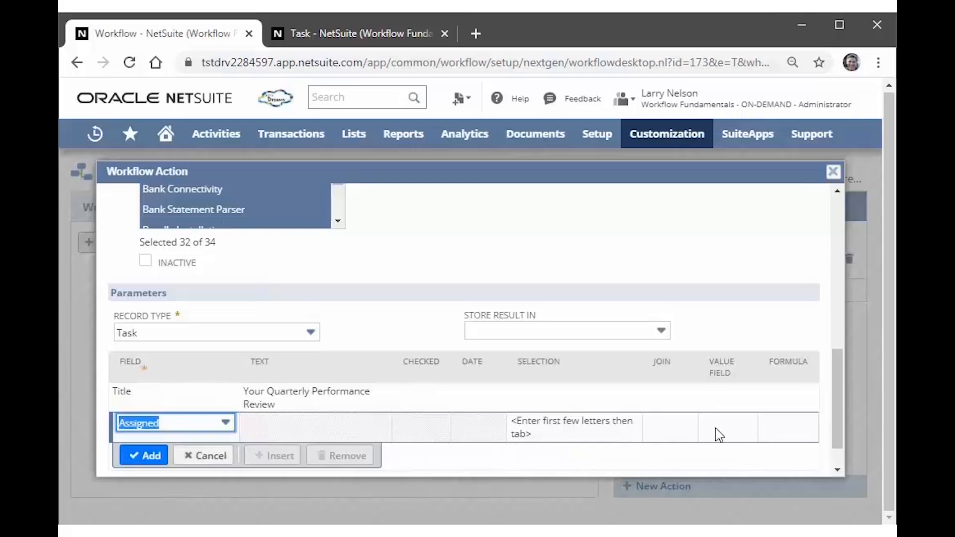
left_click(737, 434)
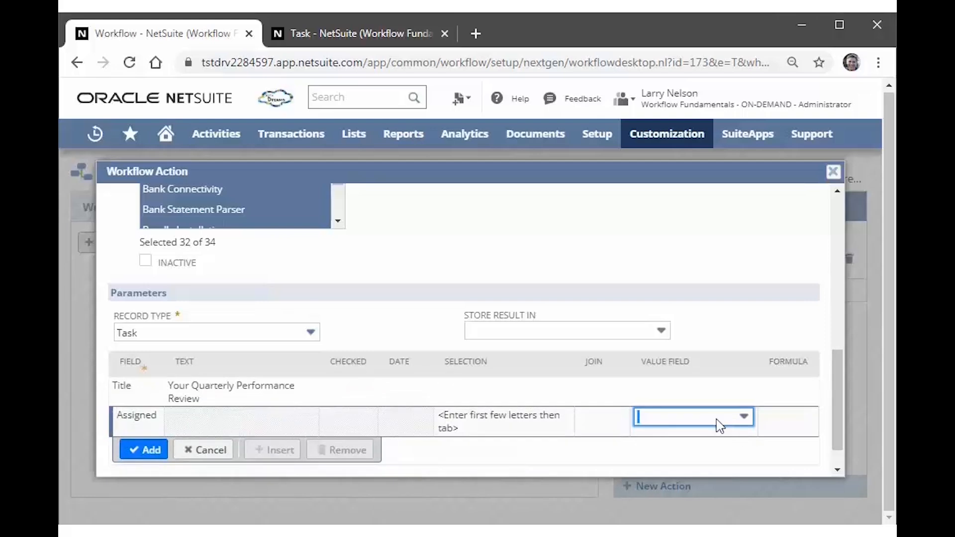
left_click(720, 424)
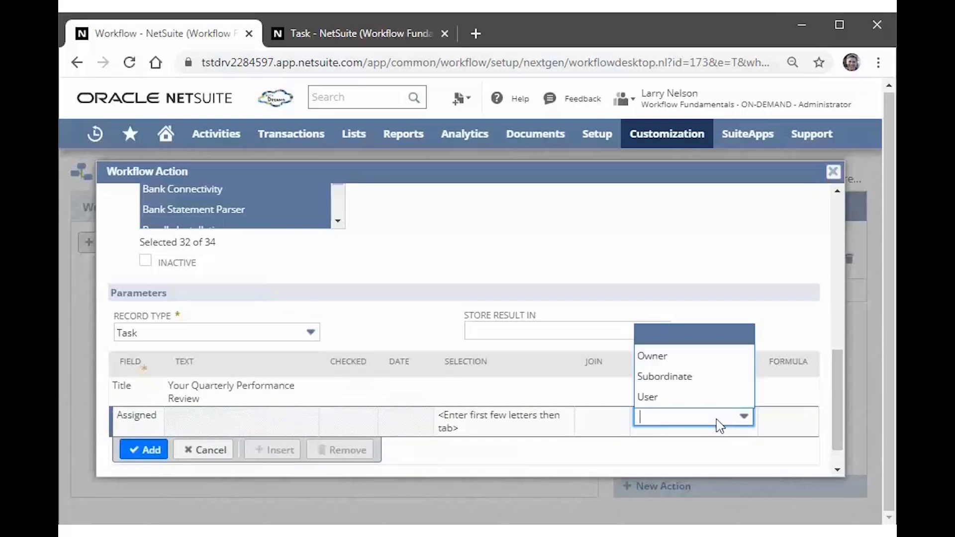
left_click(707, 390)
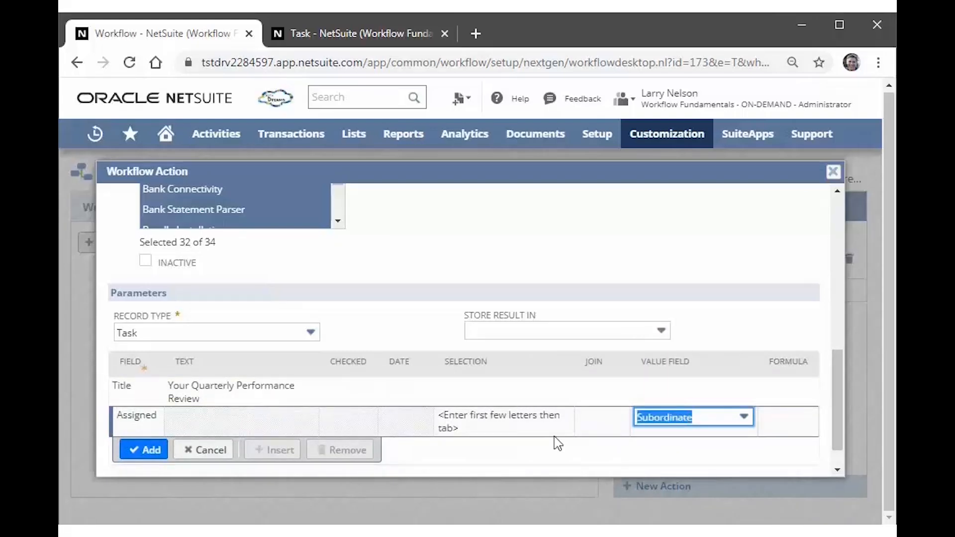
left_click(615, 465)
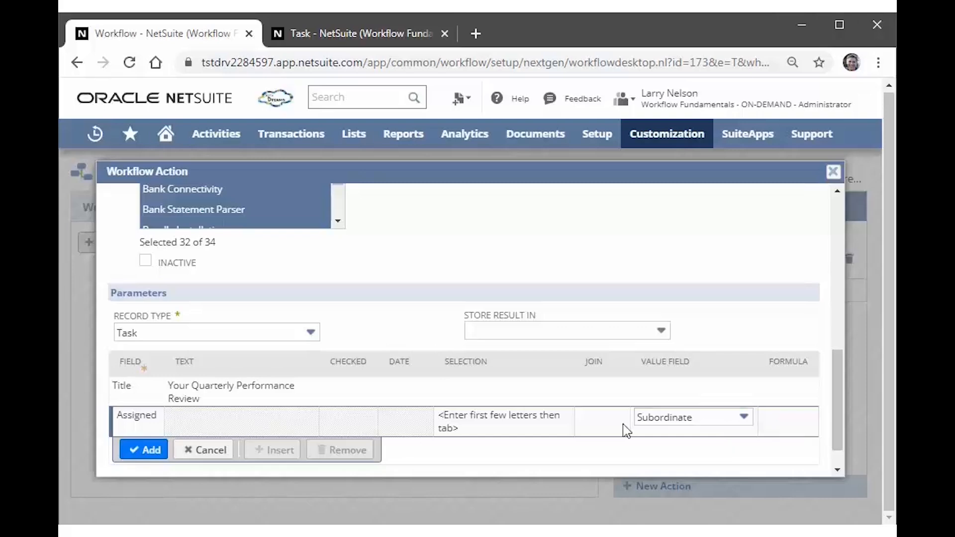
left_click(142, 451)
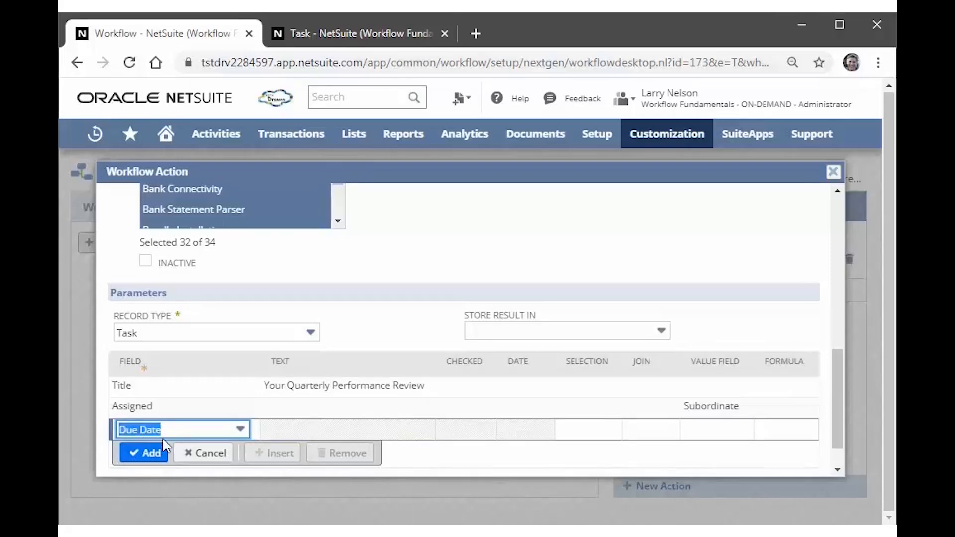
- Add a Due Date field parameter with the date set to "thirty days from now"
left_click(502, 461)
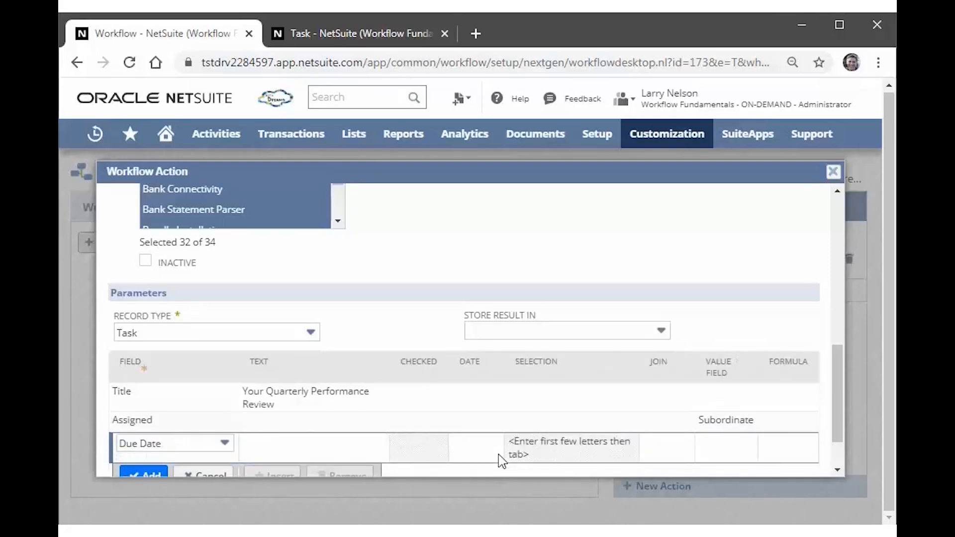
scroll(558, 432, "down", 2)
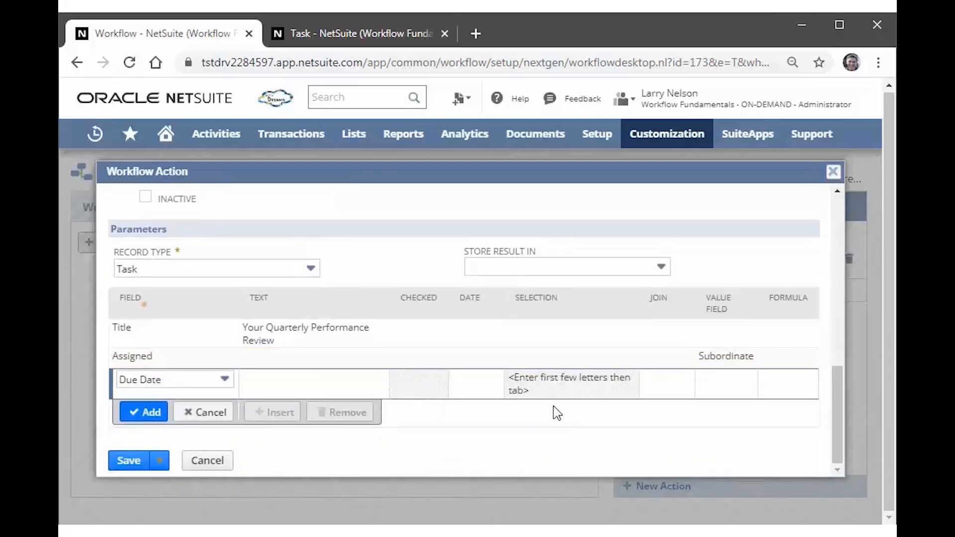
left_click(475, 389)
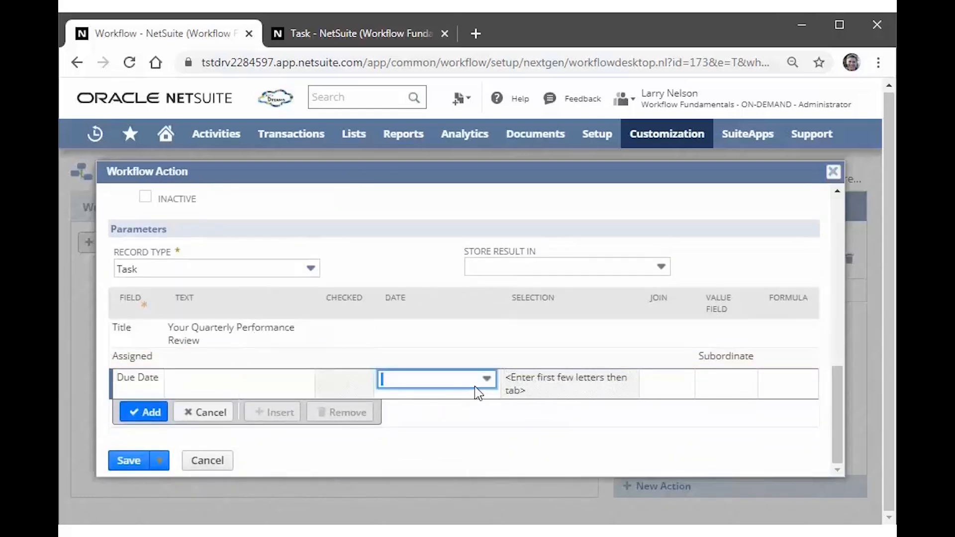
type("thirty days ago")
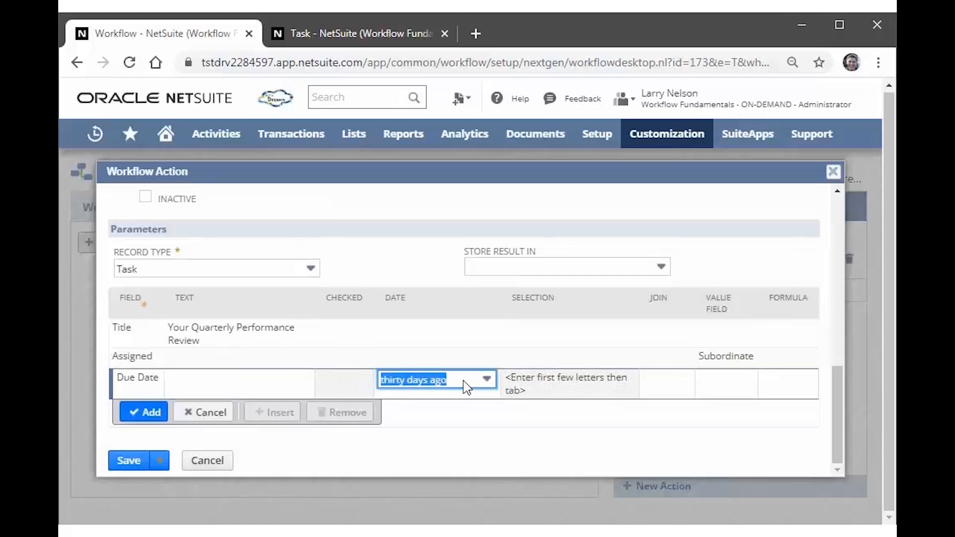
left_click(466, 387)
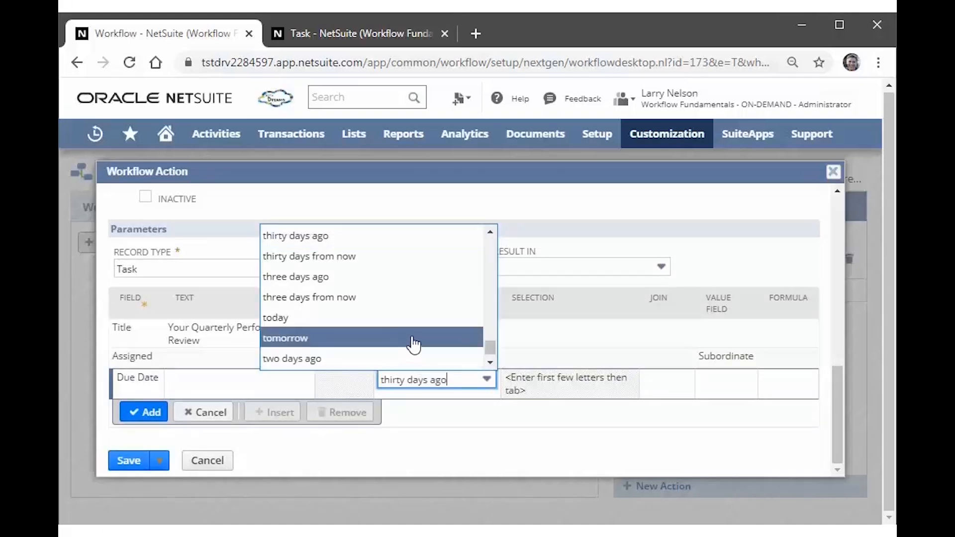
left_click(394, 258)
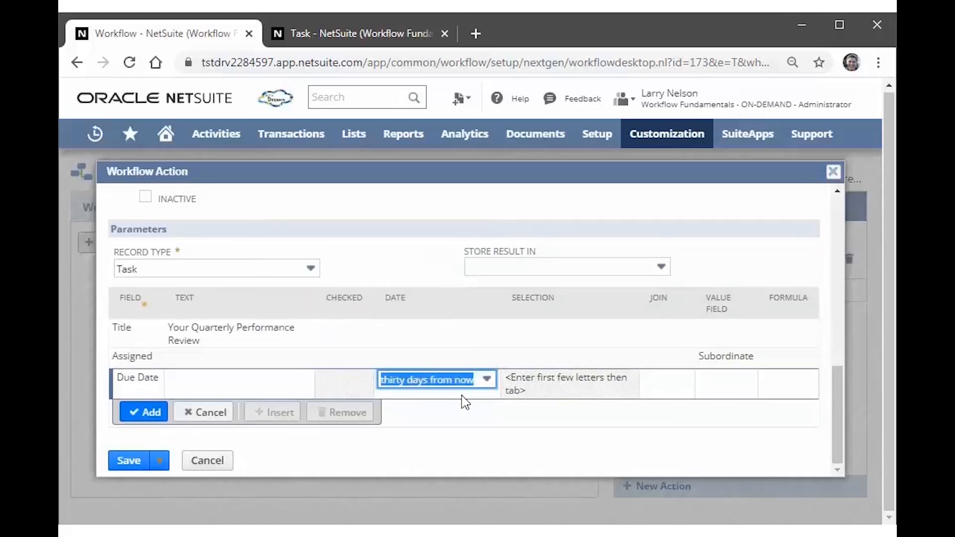
left_click(152, 412)
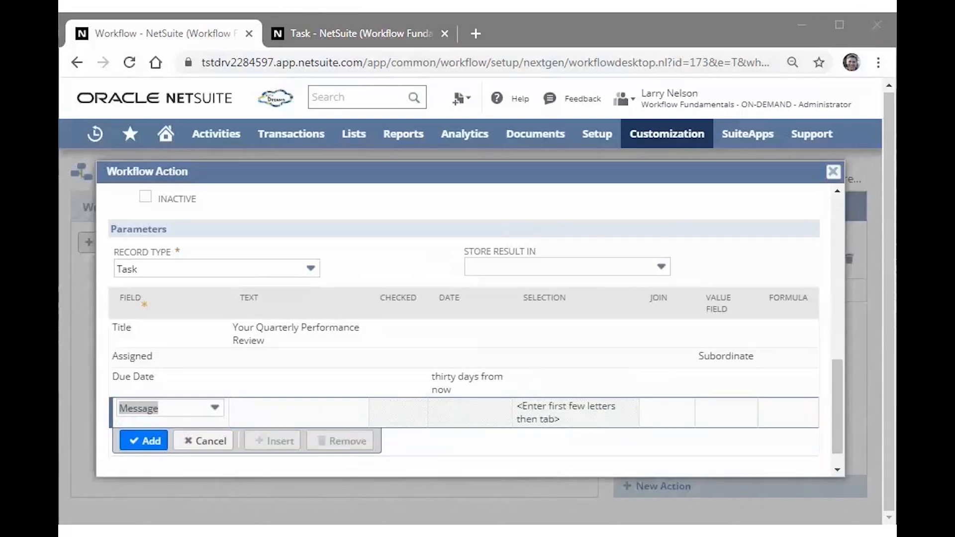
- Add a Message parameter with the text "Please complete your self-evaluation form by the specified due date." and save the Create Record action
left_click(305, 420)
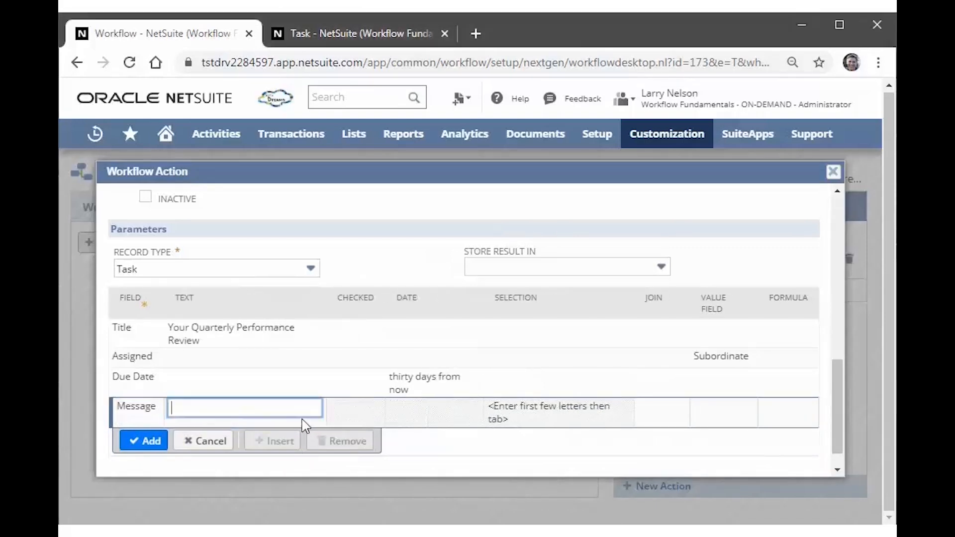
key("ctrl+v")
left_click(146, 444)
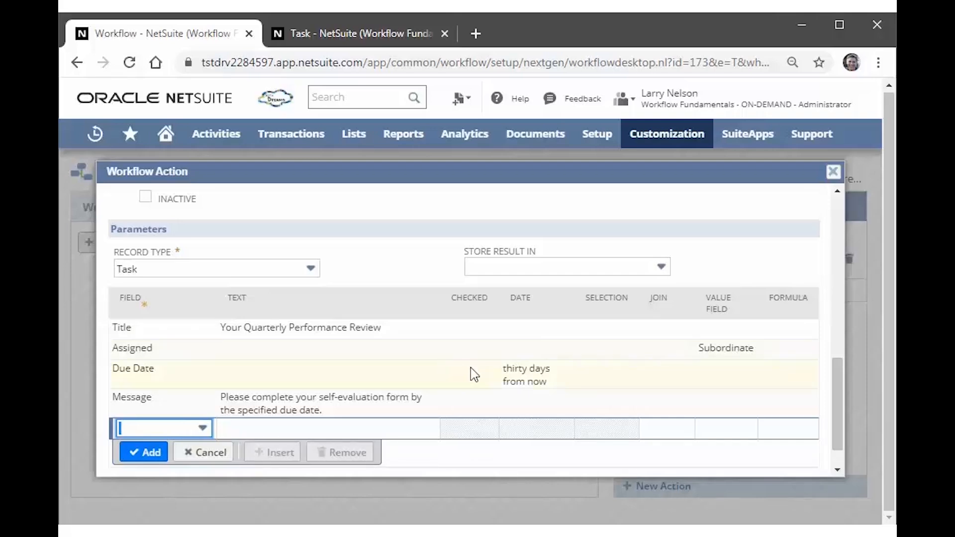
scroll(474, 374, "down", 2)
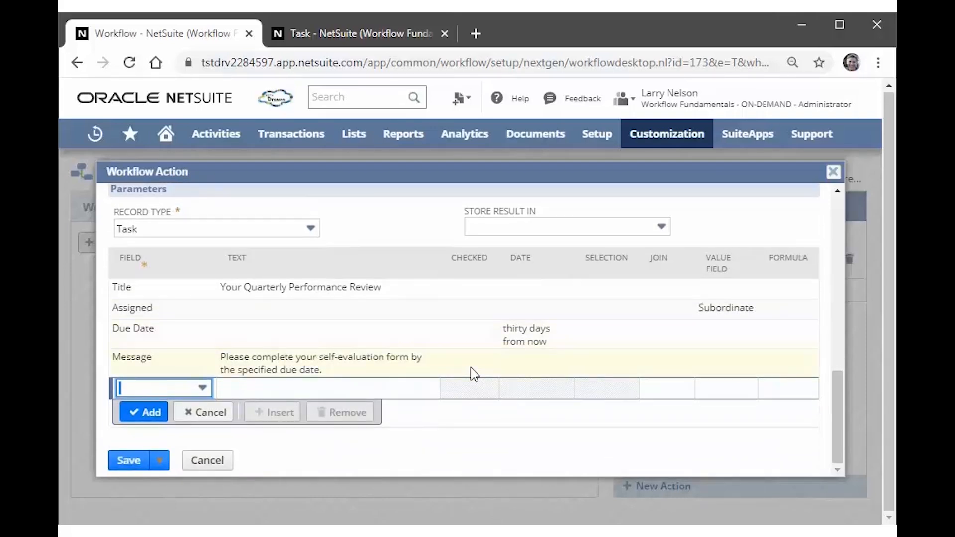
left_click(128, 462)
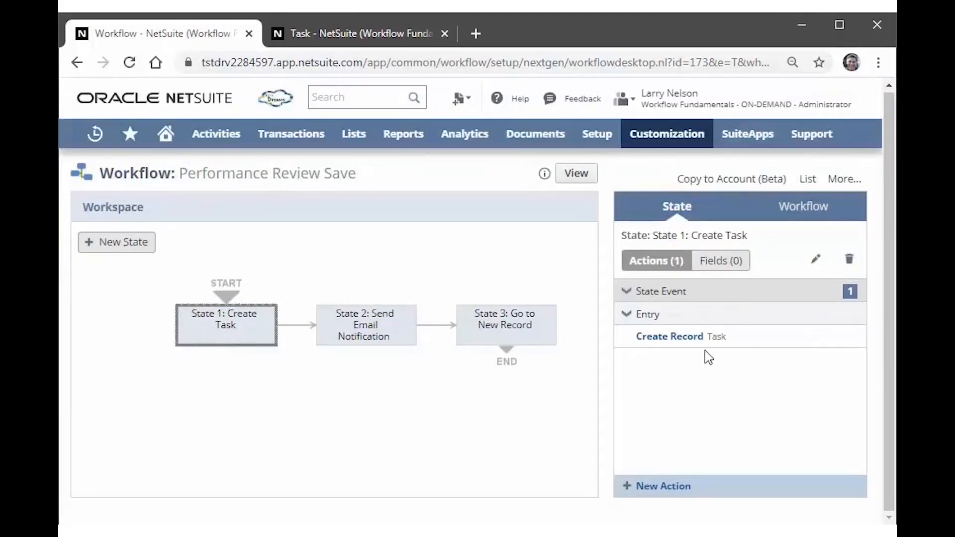
- Start a new Send Email action on State 2: Send Email Notification
mouse_move(724, 349)
left_click(391, 334)
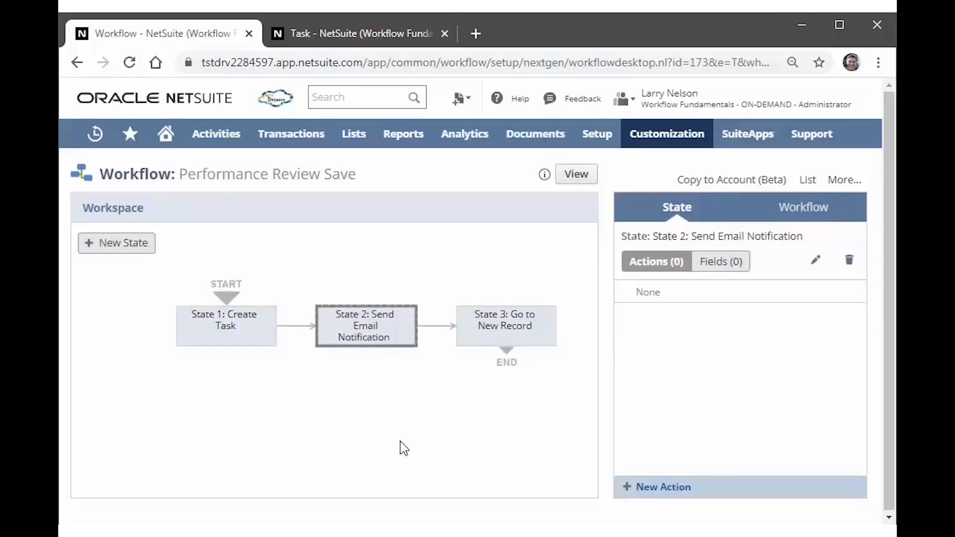
left_click(656, 487)
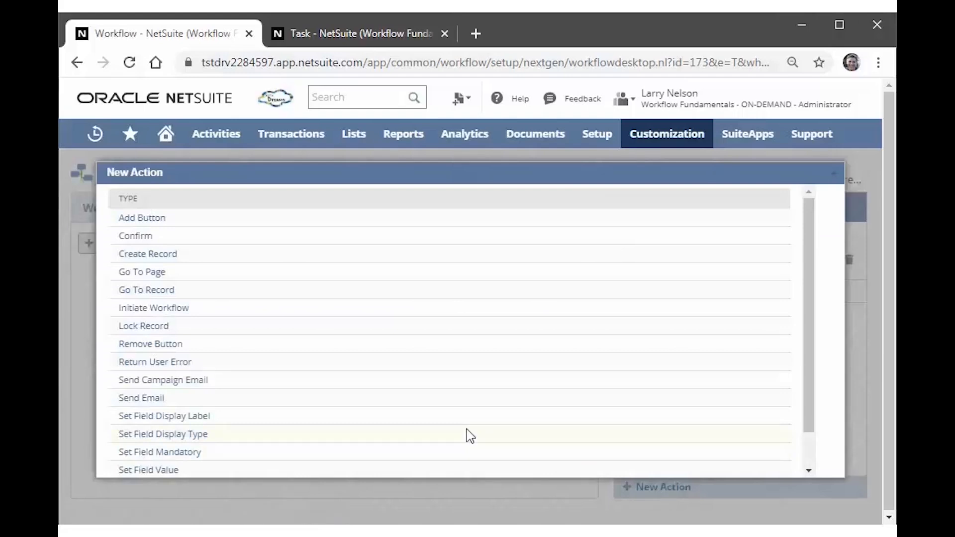
left_click(149, 400)
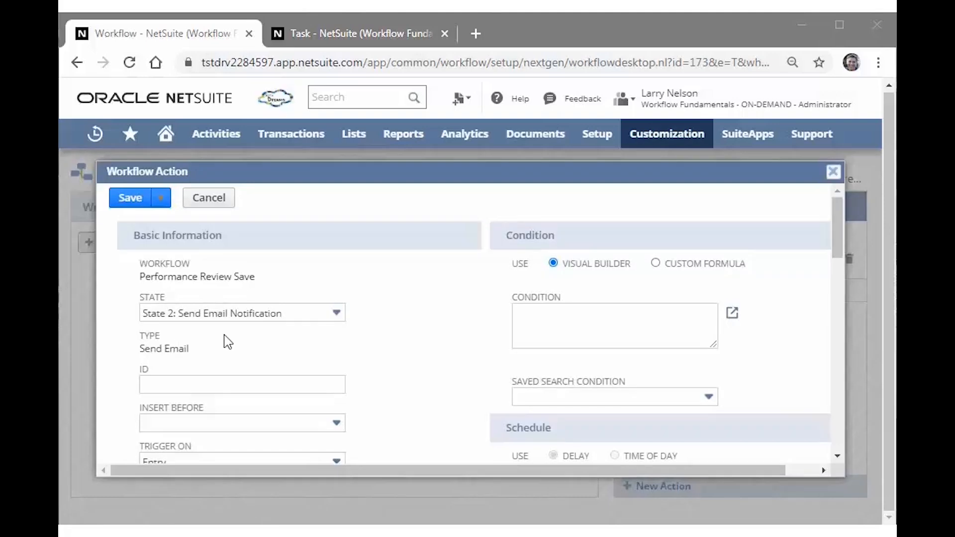
- Set the email's sender to come from the User field of the current record
scroll(396, 333, "down", 3)
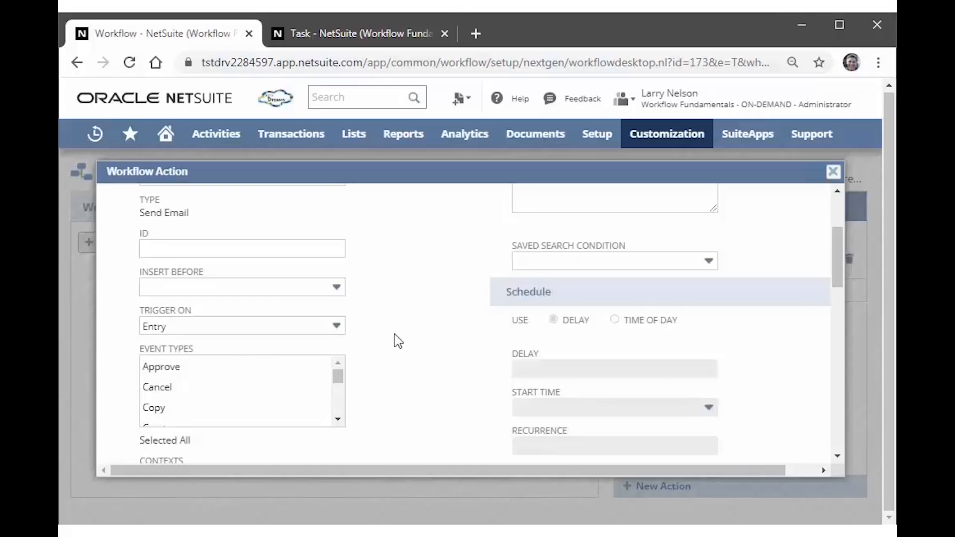
scroll(397, 341, "down", 6)
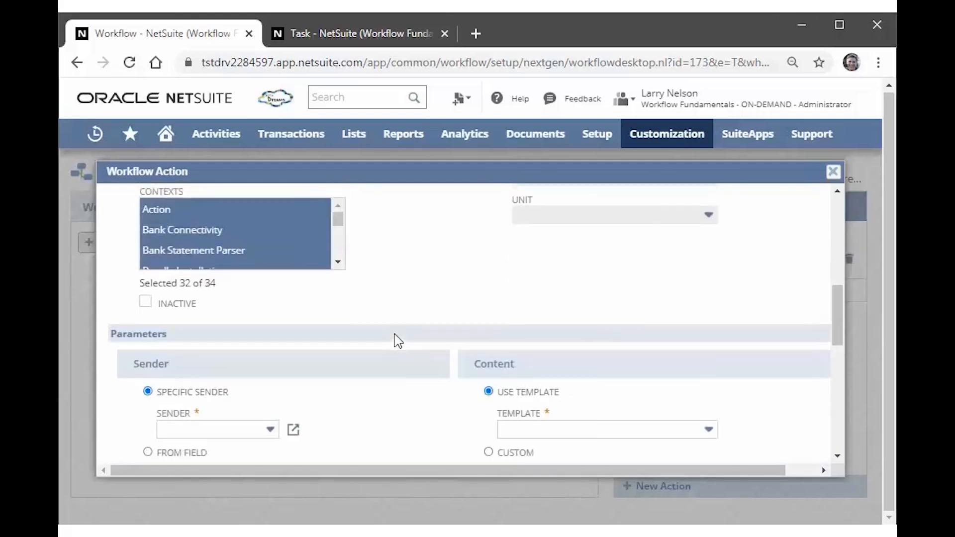
scroll(397, 341, "down", 3)
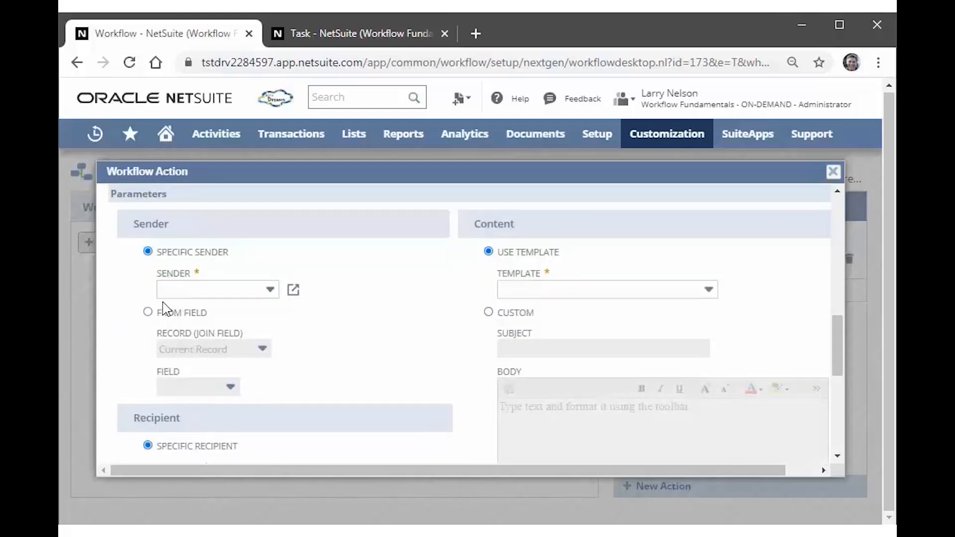
left_click(148, 312)
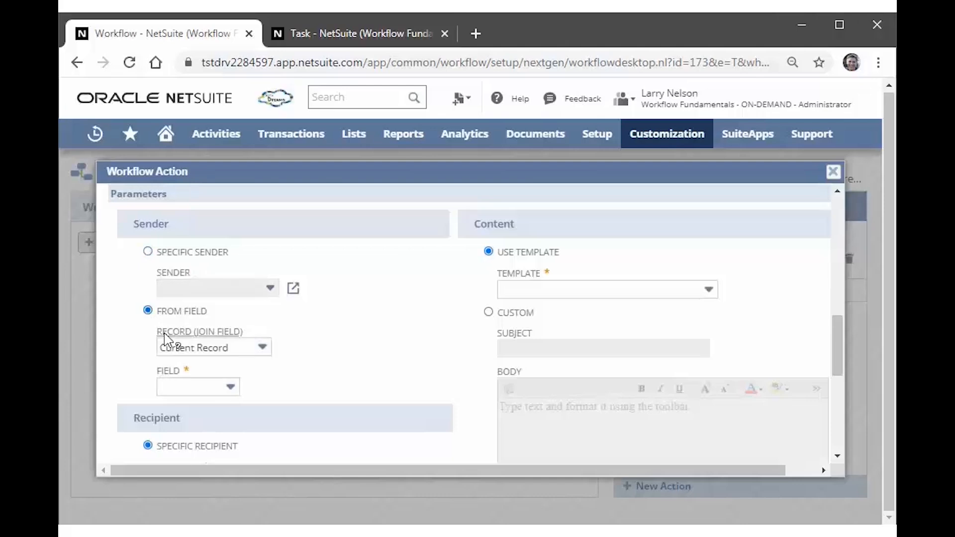
left_click(212, 392)
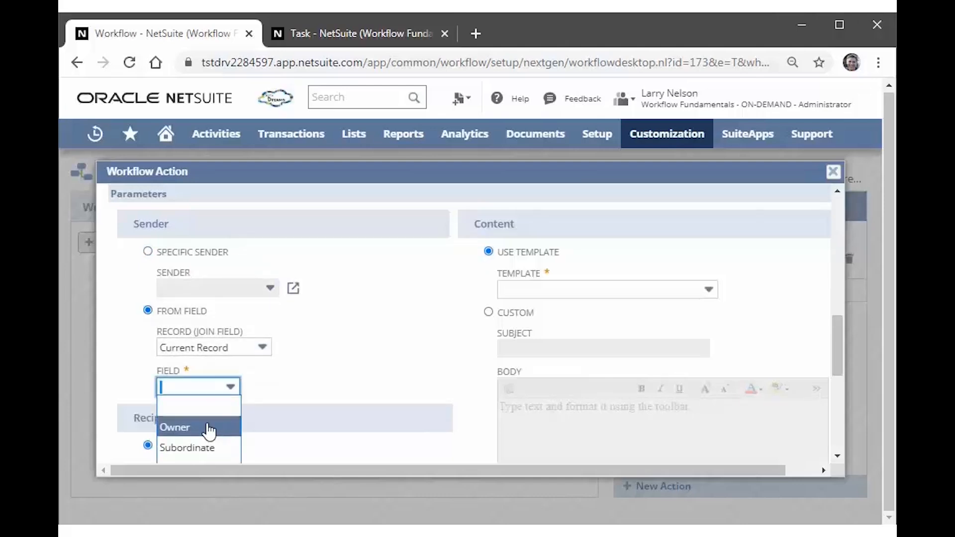
scroll(209, 431, "down", 3)
left_click(203, 332)
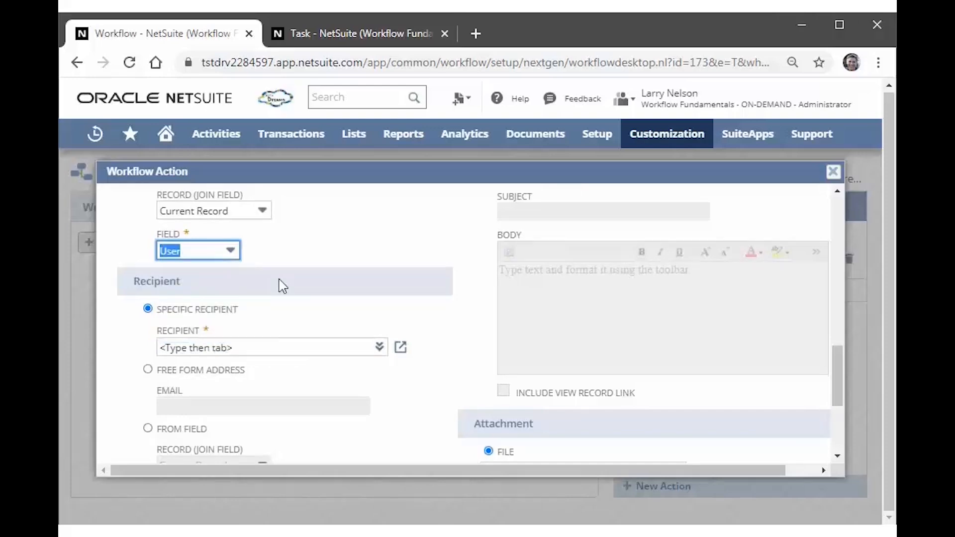
- Set the email's recipient to come from the Subordinate field of the current record
scroll(340, 271, "up", 3)
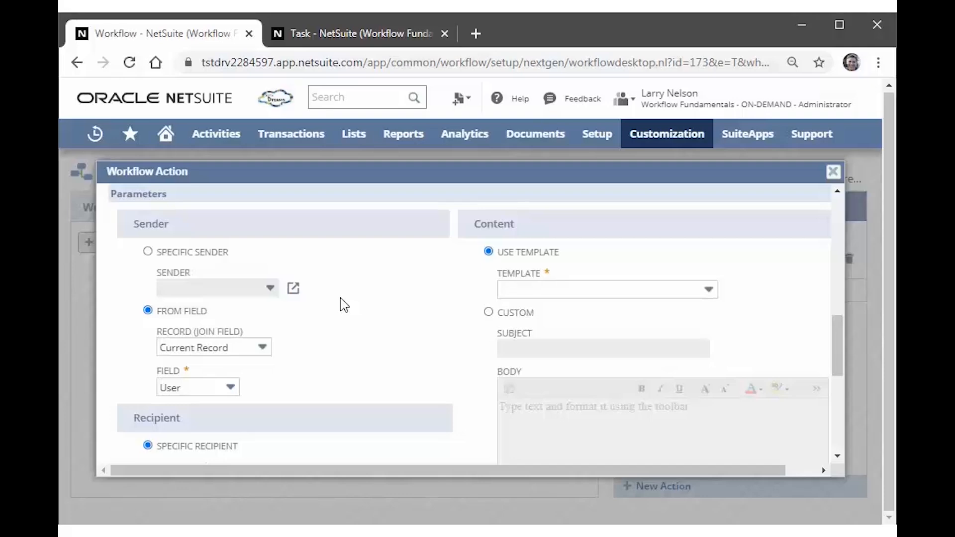
scroll(340, 298, "down", 3)
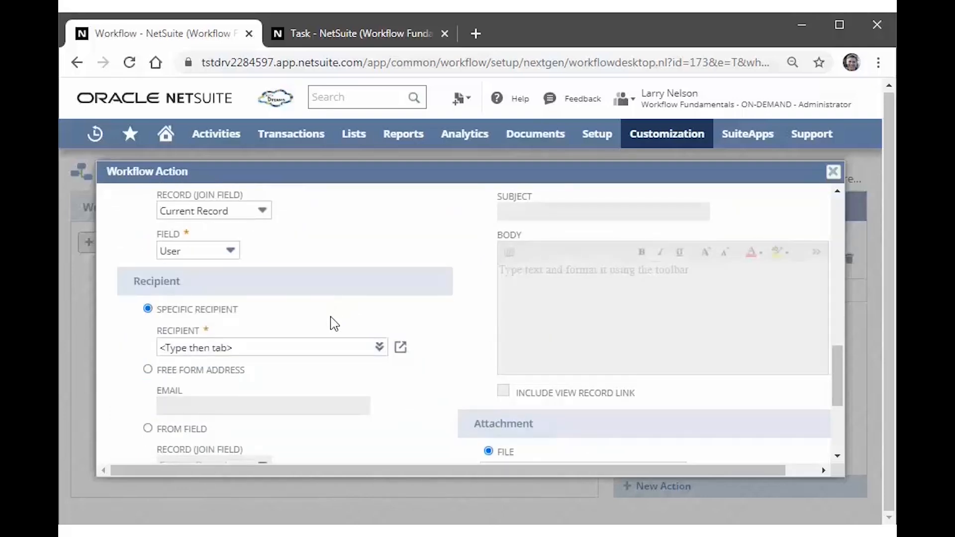
left_click(149, 429)
scroll(456, 351, "down", 3)
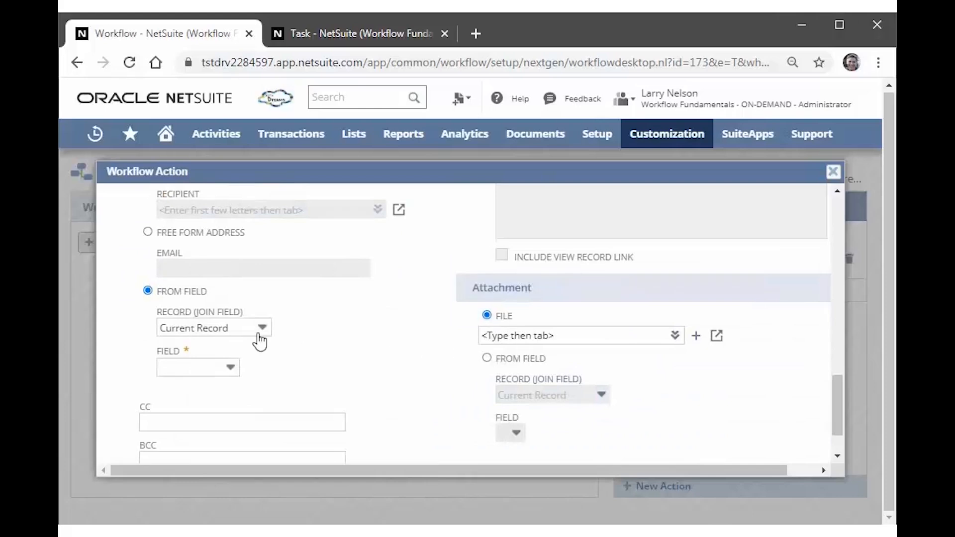
left_click(222, 371)
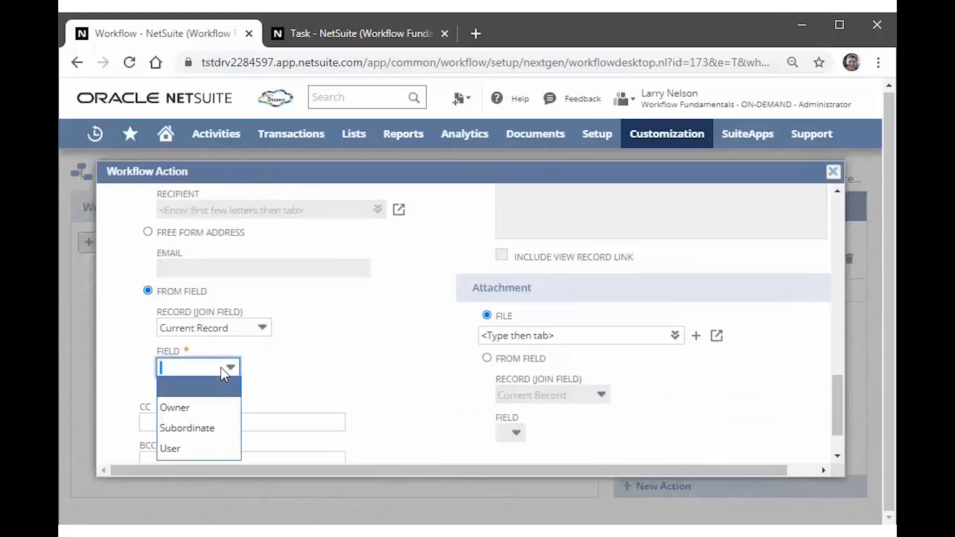
left_click(219, 434)
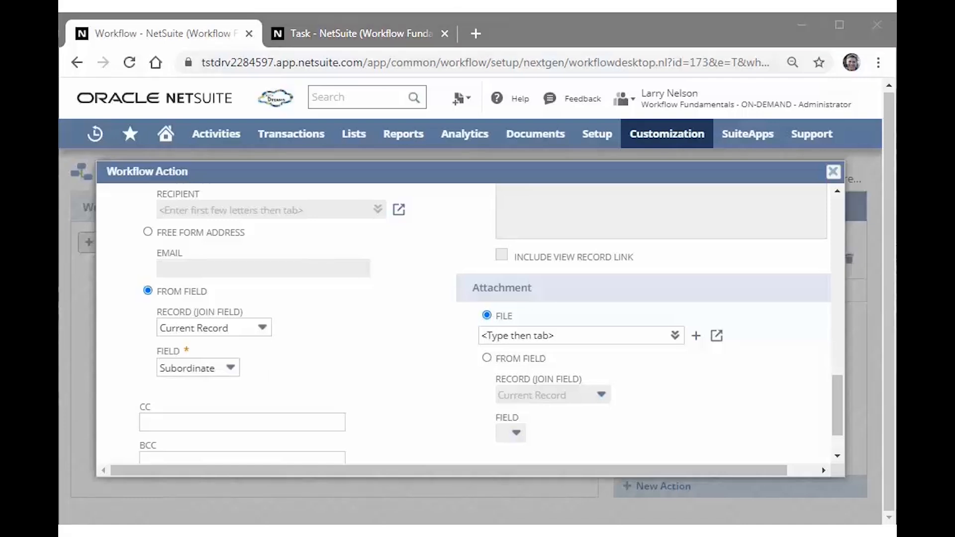
left_click(427, 270)
- Switch the email content to Custom and enter the subject "Please complete your self-evaluation form."
scroll(426, 270, "up", 5)
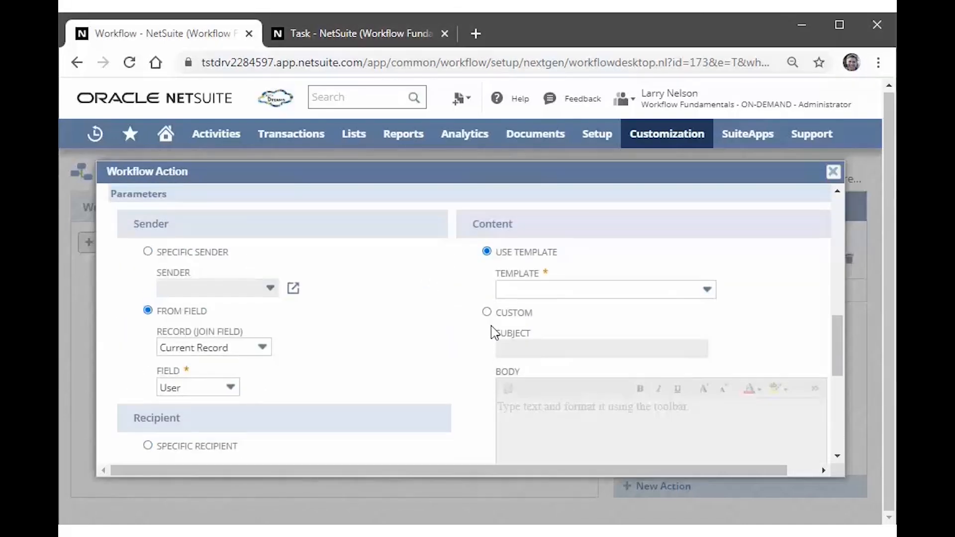
left_click(487, 312)
left_click(503, 347)
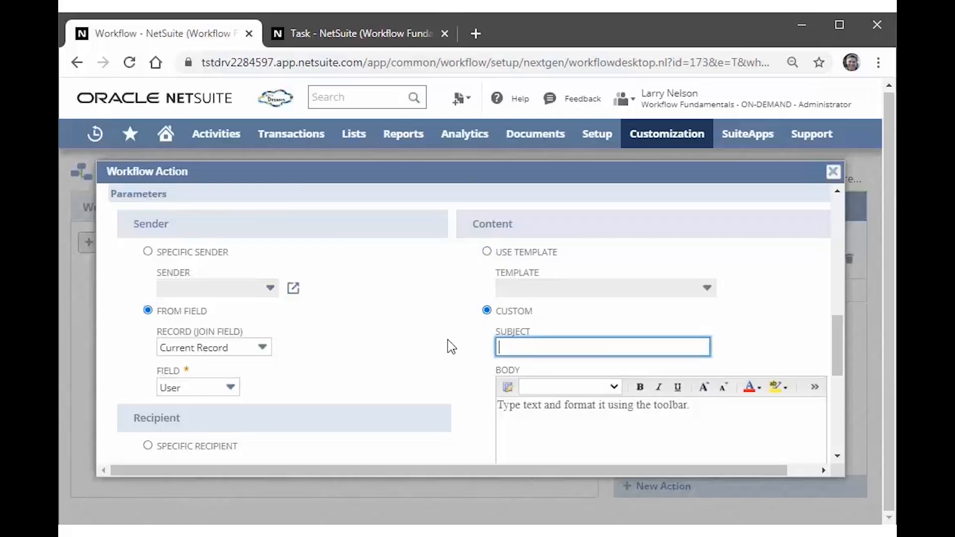
type("Please complete your self-evaluation form.")
left_click(781, 311)
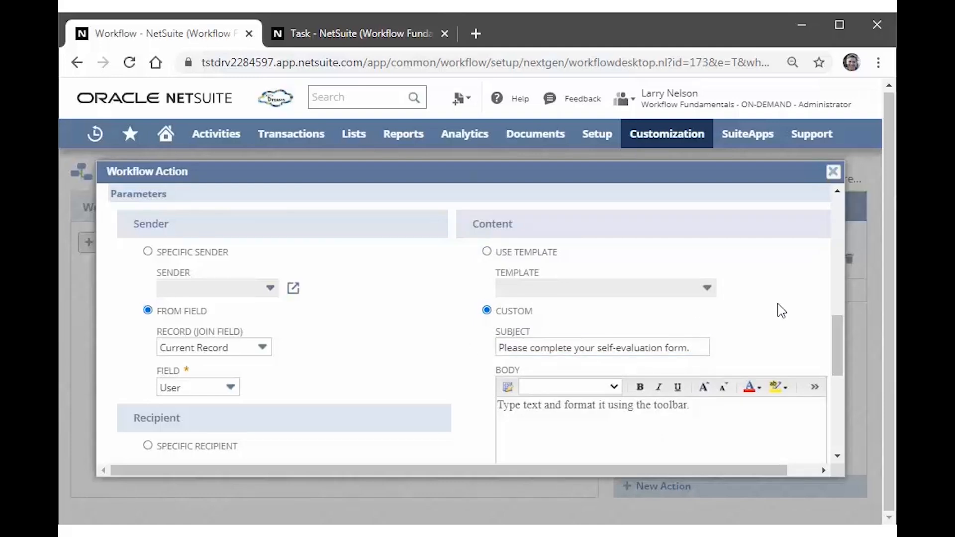
- Enter the email body "Please complete your self-evaluation form within 30 days."
key("alt+Tab")
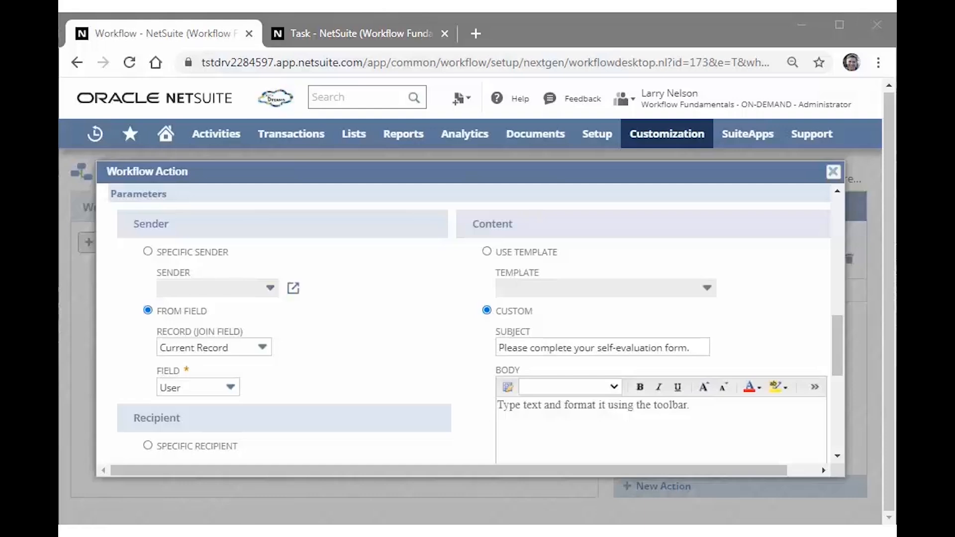
left_click(633, 428)
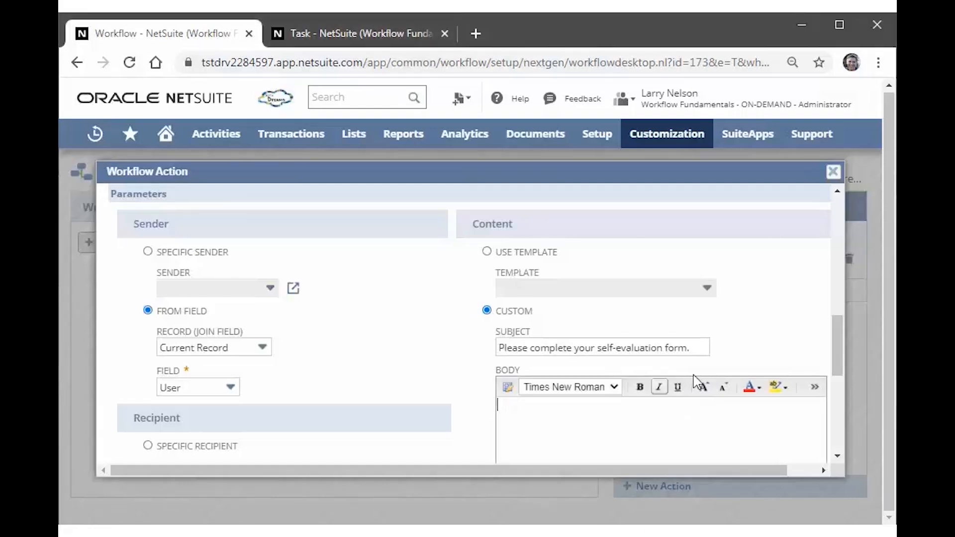
type("Please complete your self-evaluation form within 30 days.")
scroll(741, 343, "down", 3)
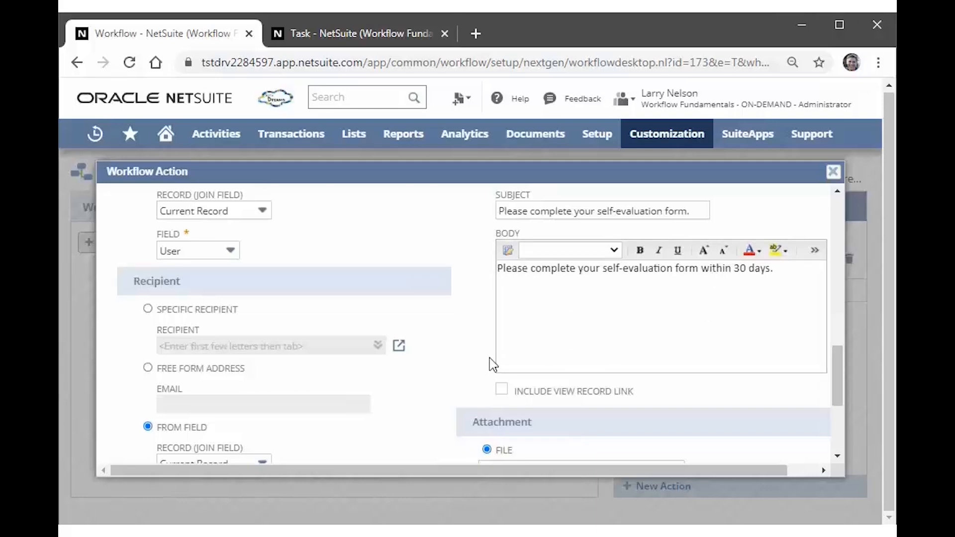
left_click(502, 393)
left_click(501, 390)
scroll(492, 378, "down", 3)
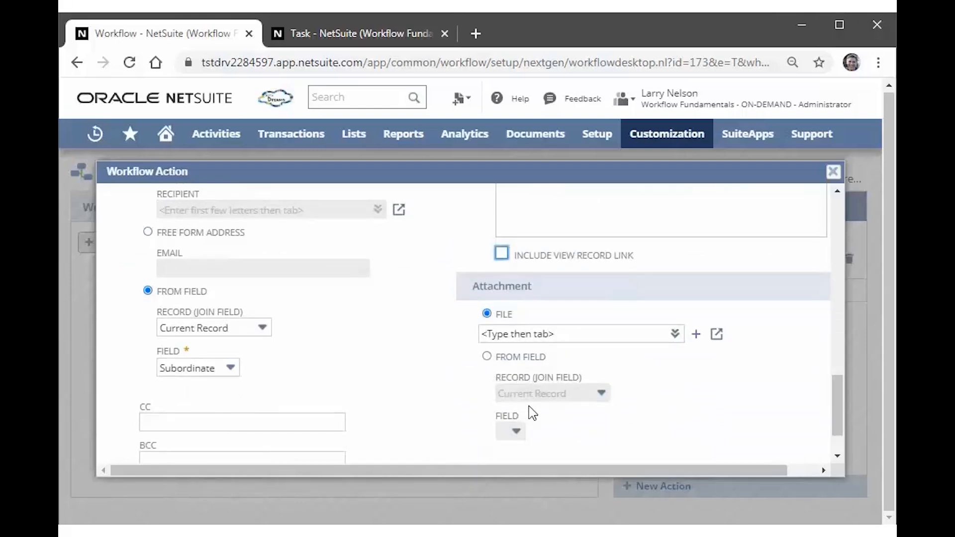
scroll(532, 413, "up", 5)
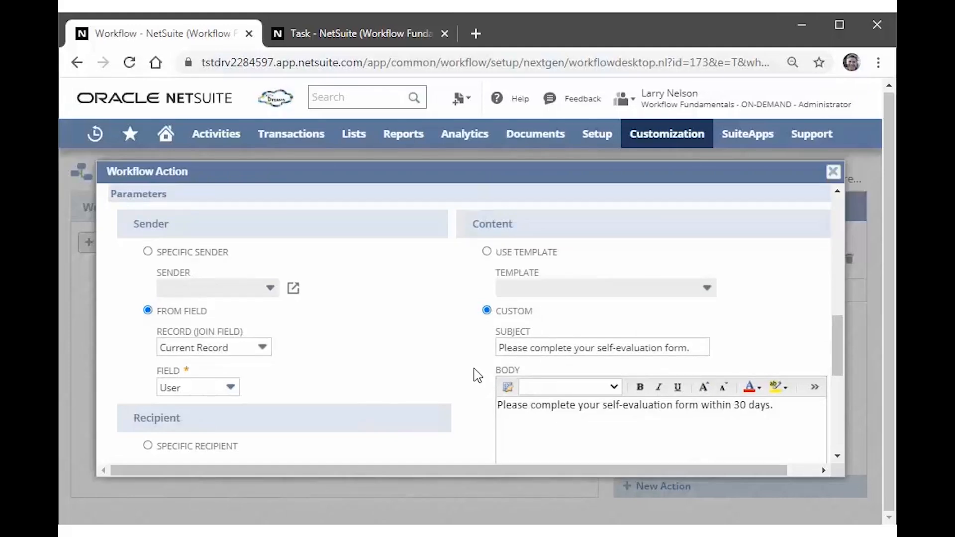
scroll(477, 376, "down", 8)
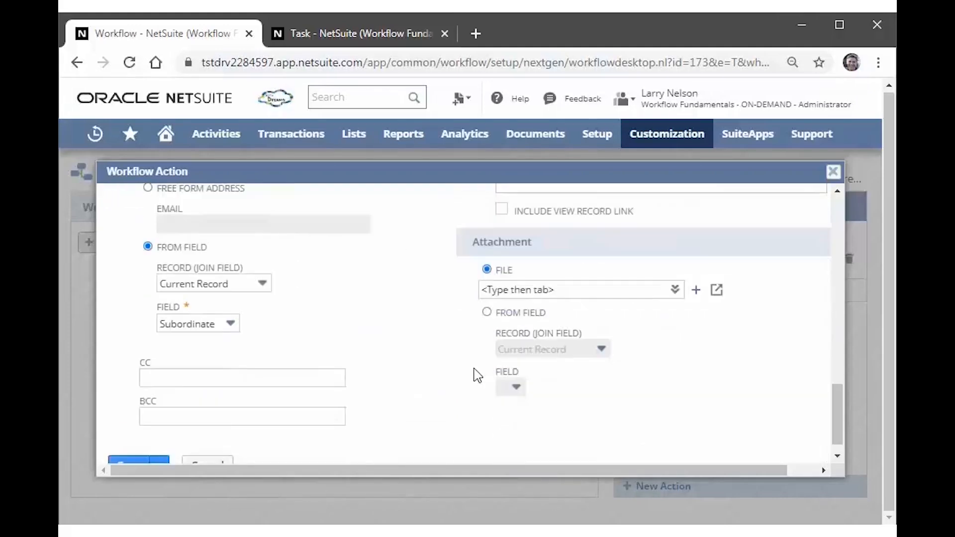
- Add a visual condition line to the email action requiring the Subordinate record's E-mail field to be not empty
scroll(431, 401, "up", 6)
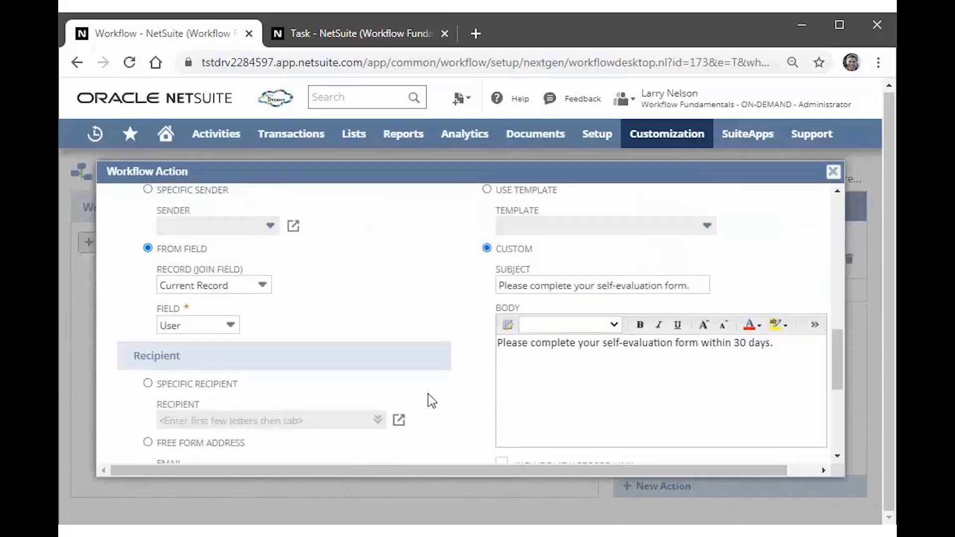
scroll(431, 401, "up", 10)
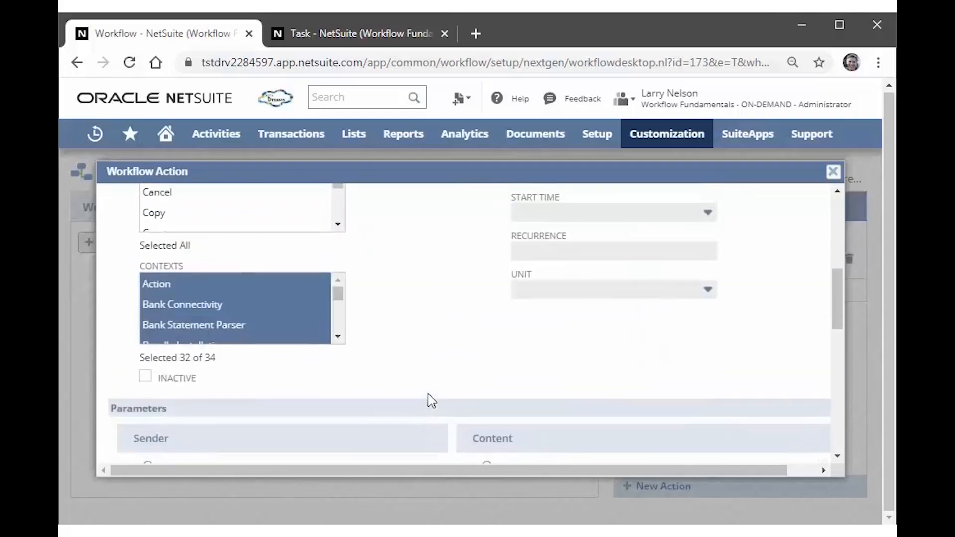
scroll(431, 401, "up", 2)
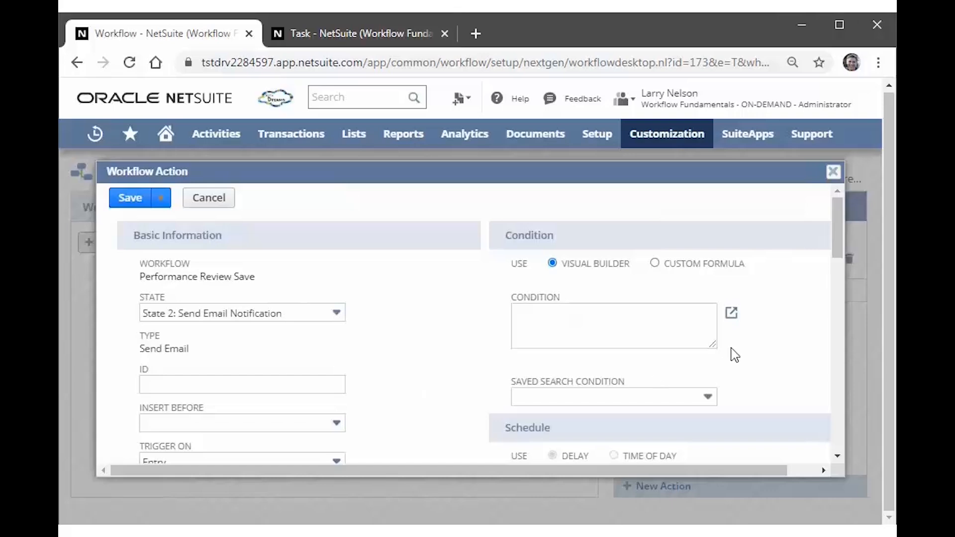
left_click(732, 314)
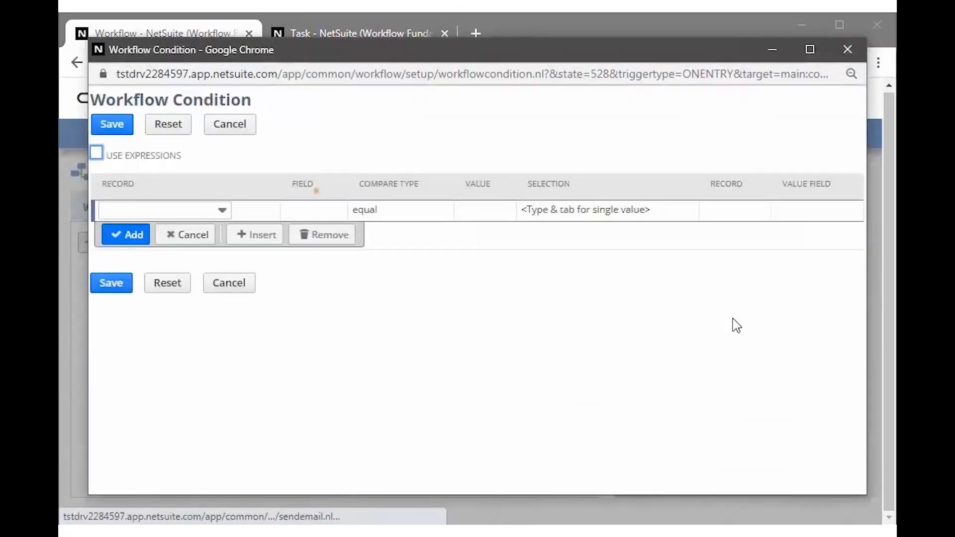
left_click(331, 217)
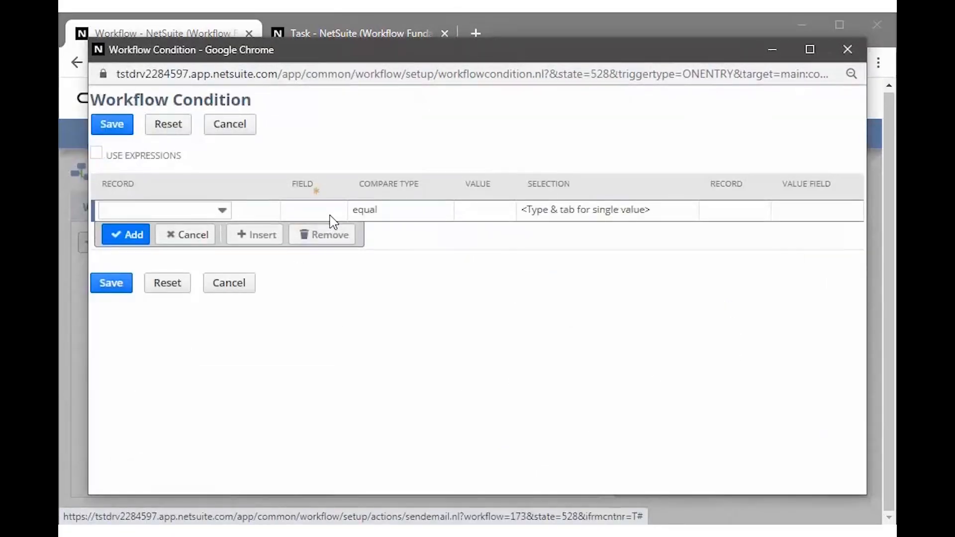
left_click(123, 217)
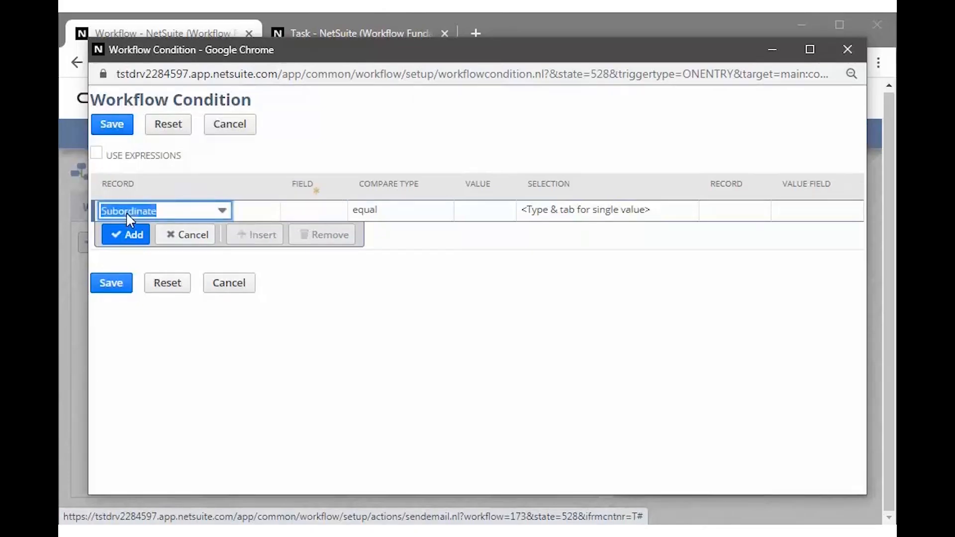
left_click(292, 217)
left_click(299, 215)
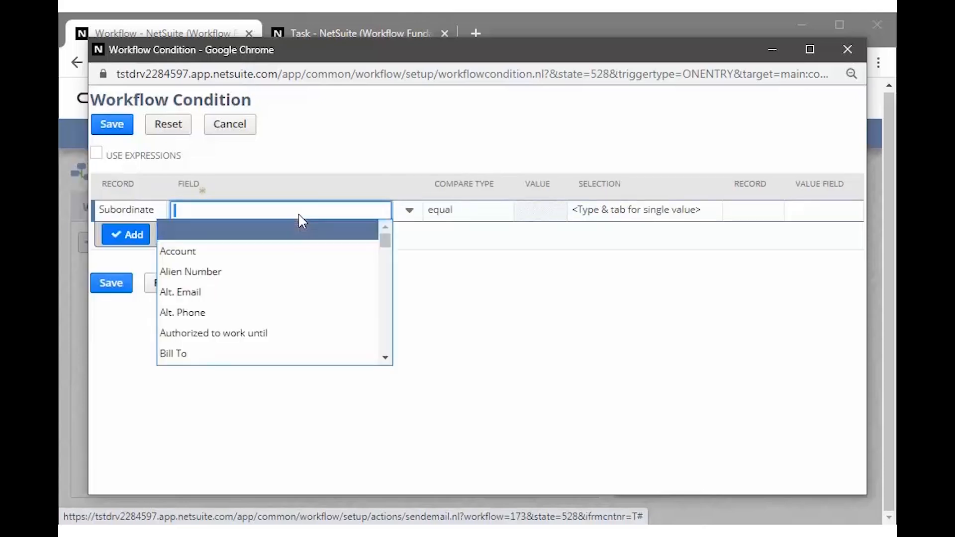
left_click(299, 214)
type("e")
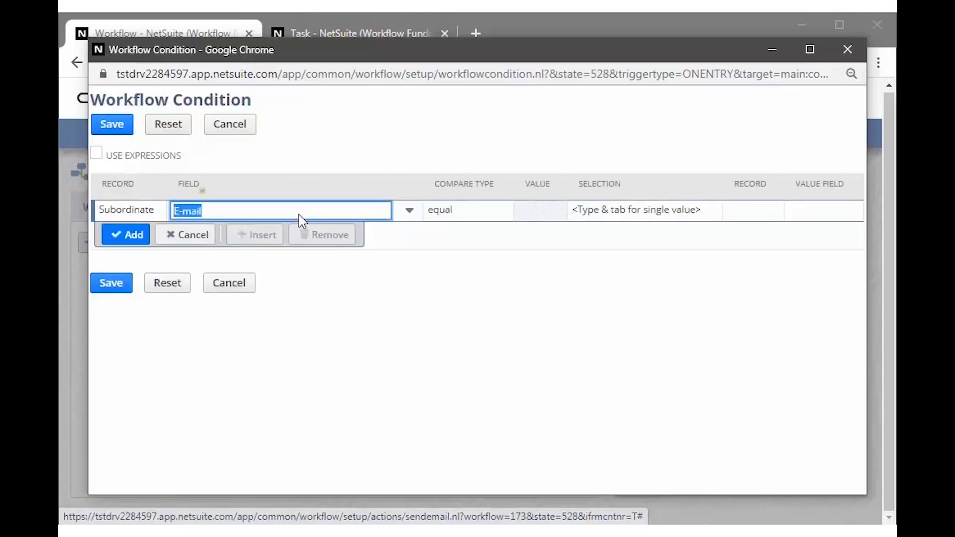
left_click(454, 220)
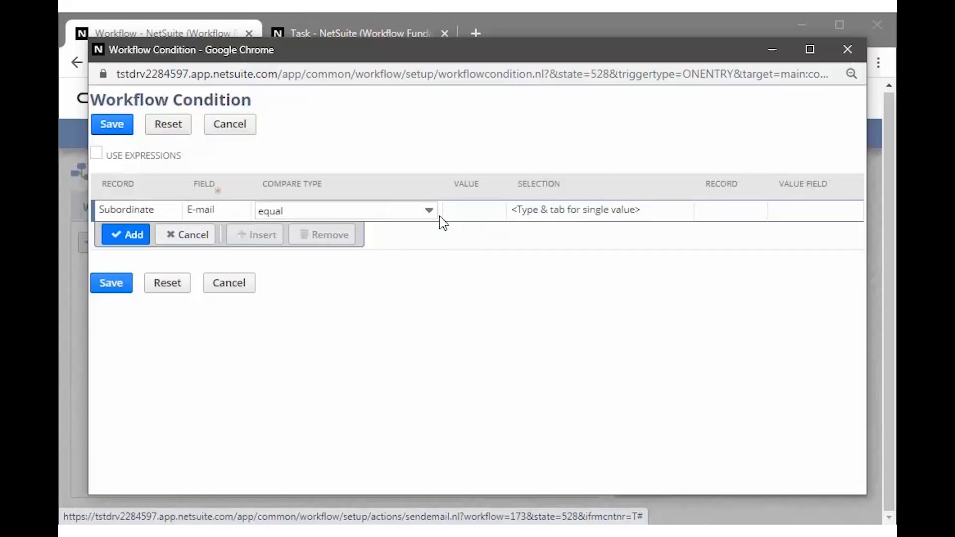
left_click(426, 218)
scroll(386, 342, "down", 1)
left_click(367, 356)
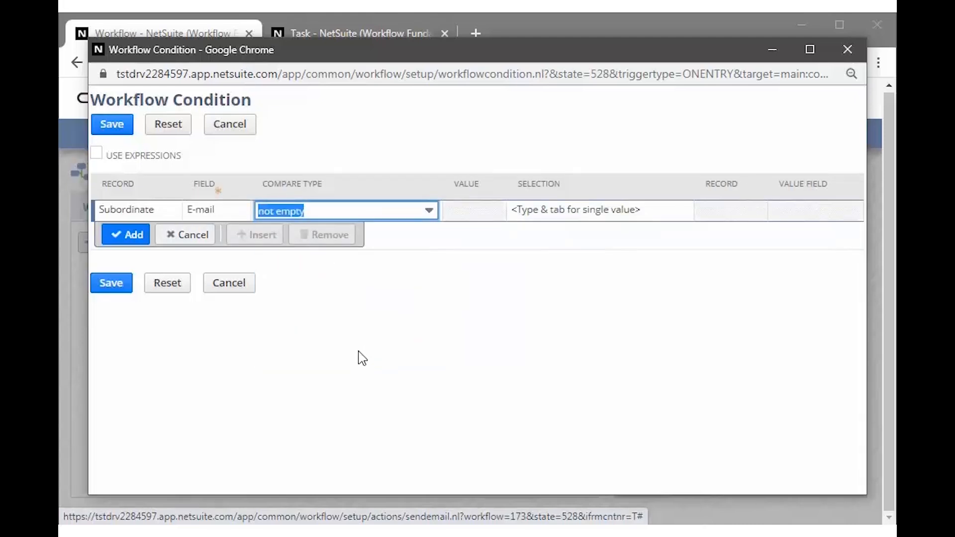
left_click(128, 238)
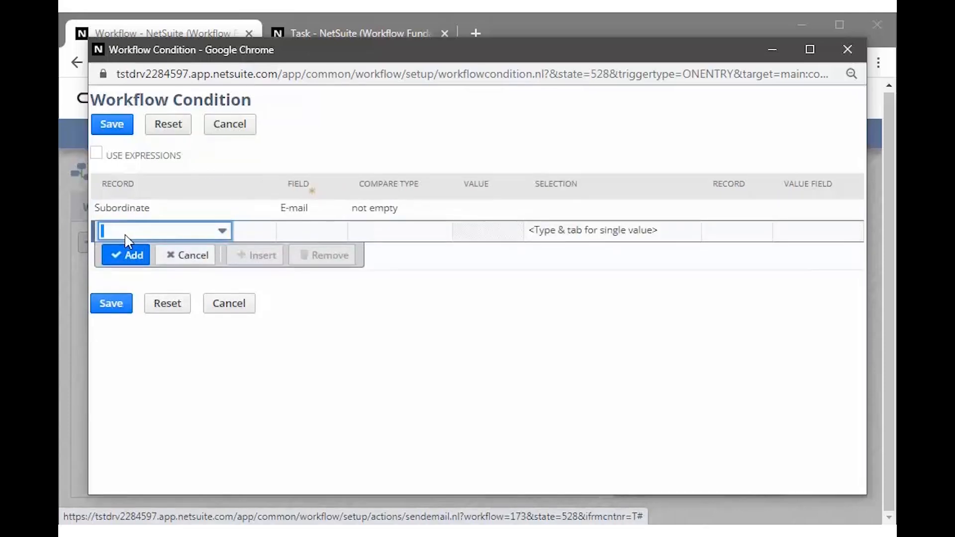
- Add a second condition line requiring the User record's E-mail field to be not empty
type("u")
left_click(283, 238)
left_click(285, 234)
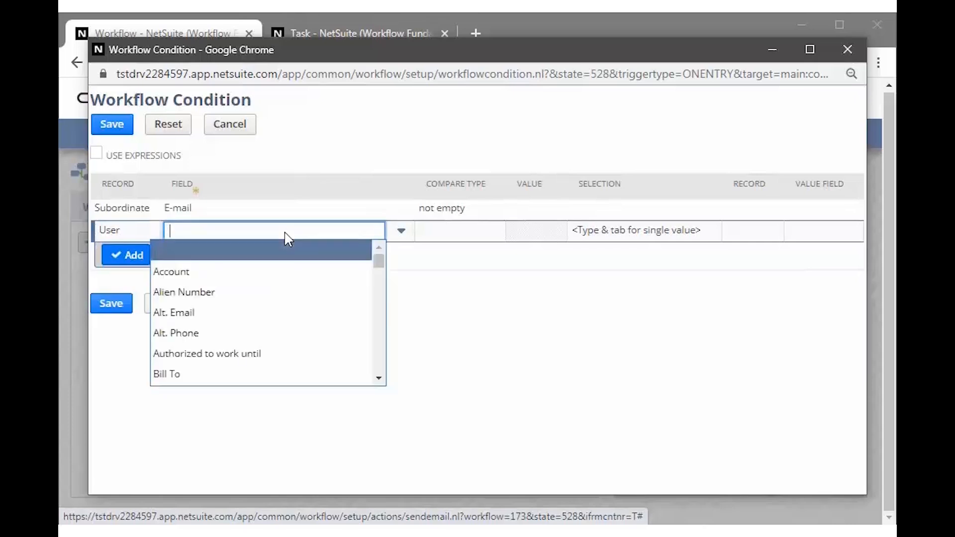
type("e")
left_click(272, 250)
left_click(421, 235)
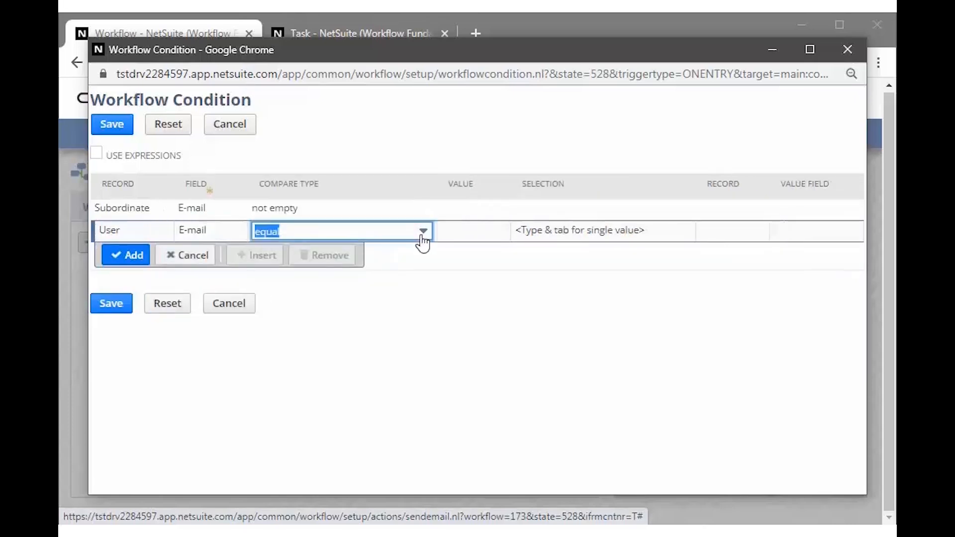
left_click(422, 234)
scroll(331, 377, "down", 2)
left_click(331, 377)
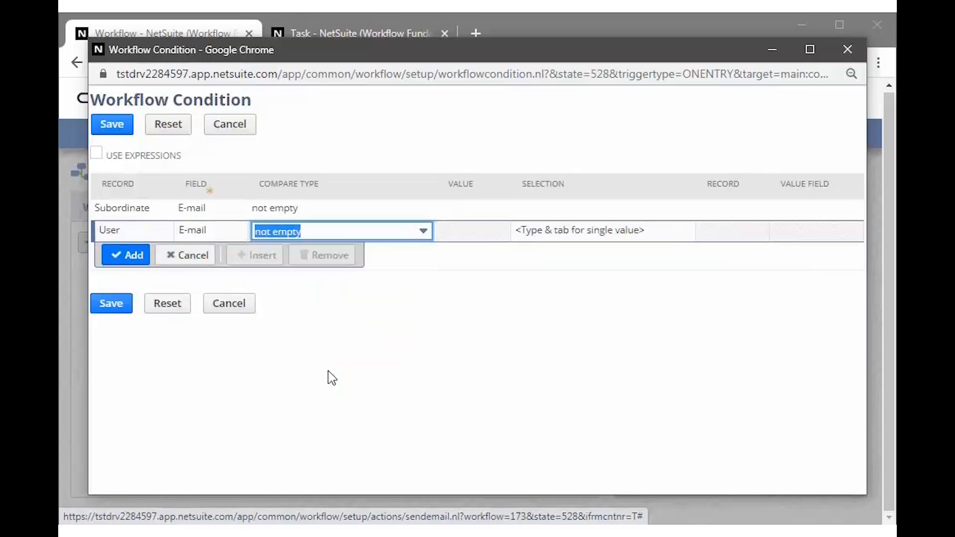
left_click(139, 261)
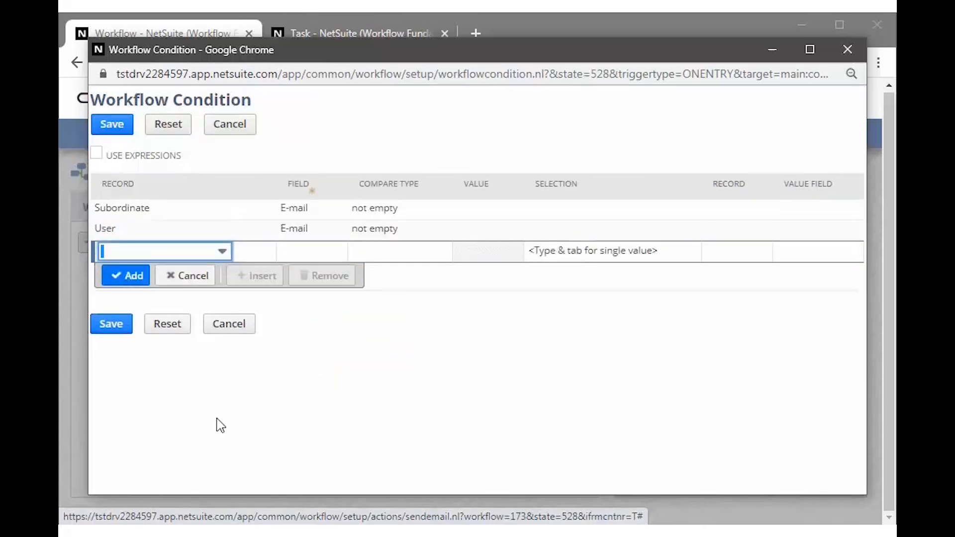
- Save the workflow condition and the Send Email action
left_click(119, 325)
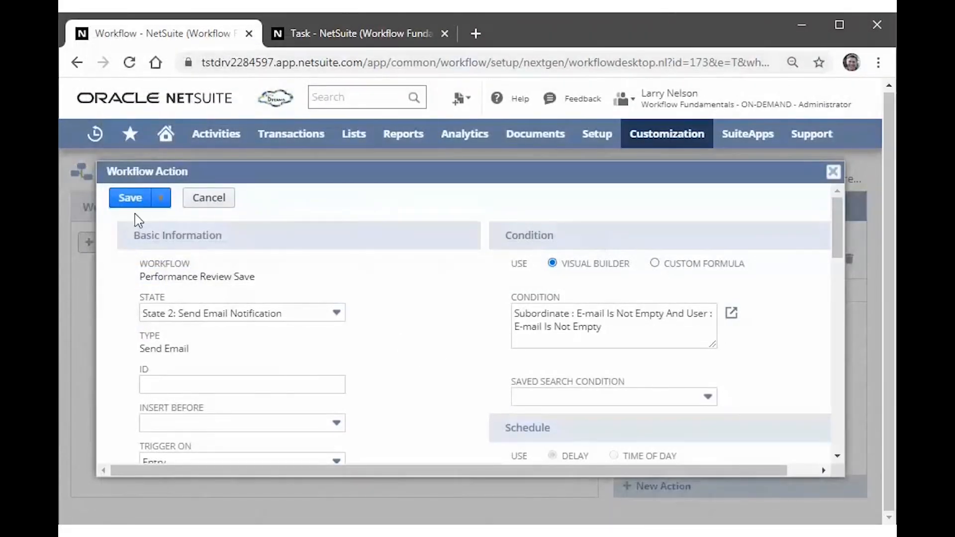
left_click(128, 204)
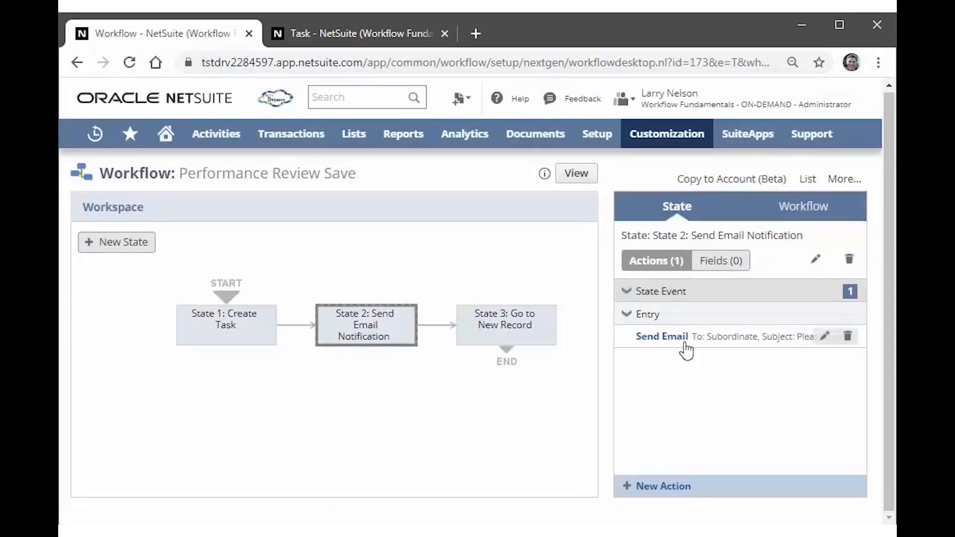
mouse_move(685, 348)
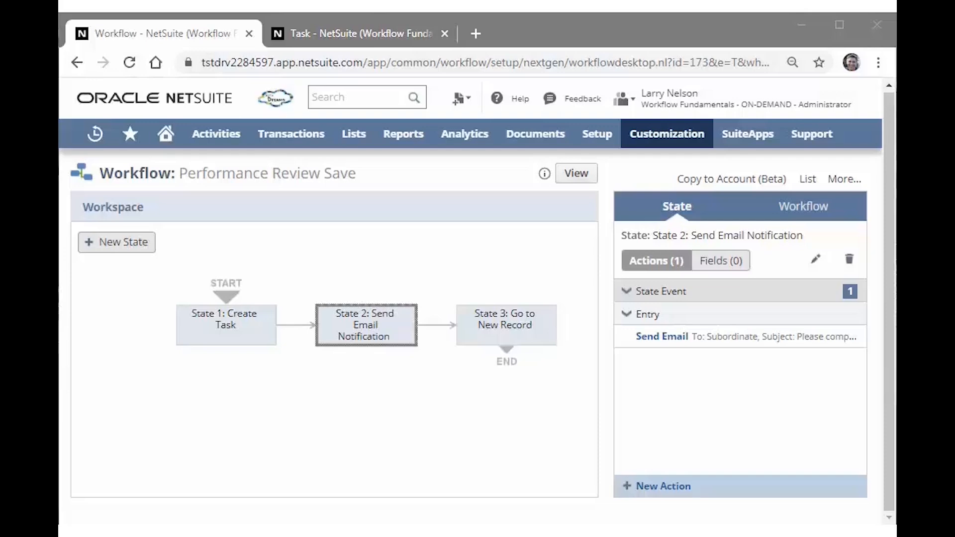
- Add a Go To Record action to State 3: Go to New Record with record type Performance Review, and save it
left_click(498, 330)
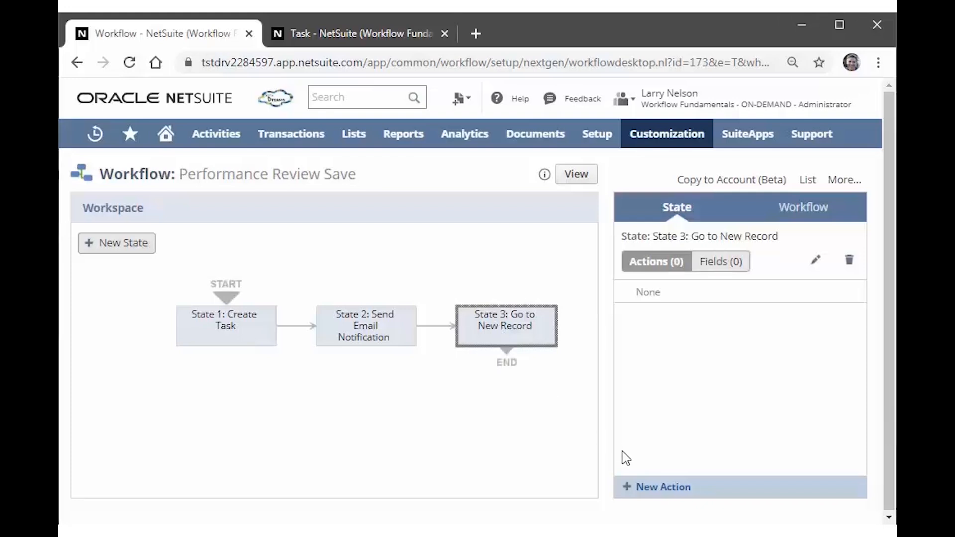
left_click(627, 486)
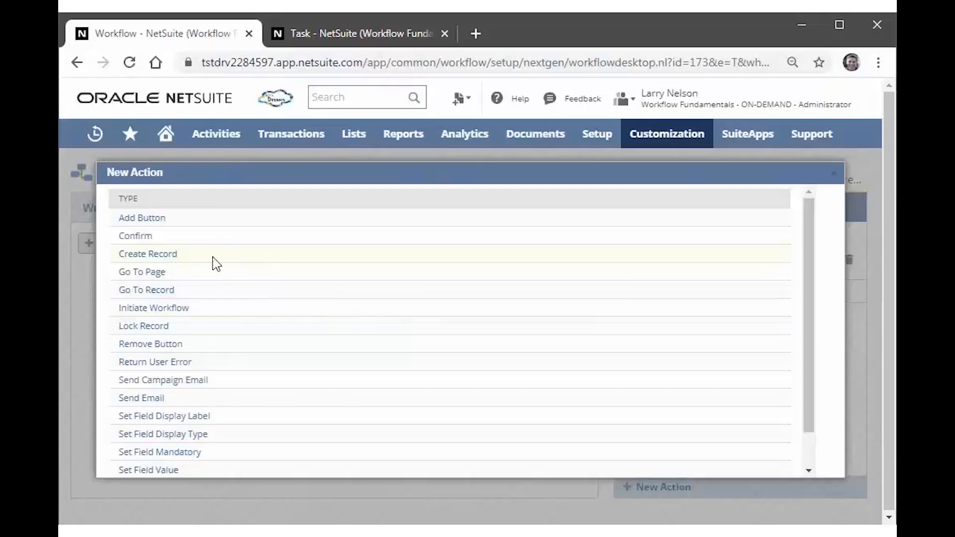
left_click(166, 291)
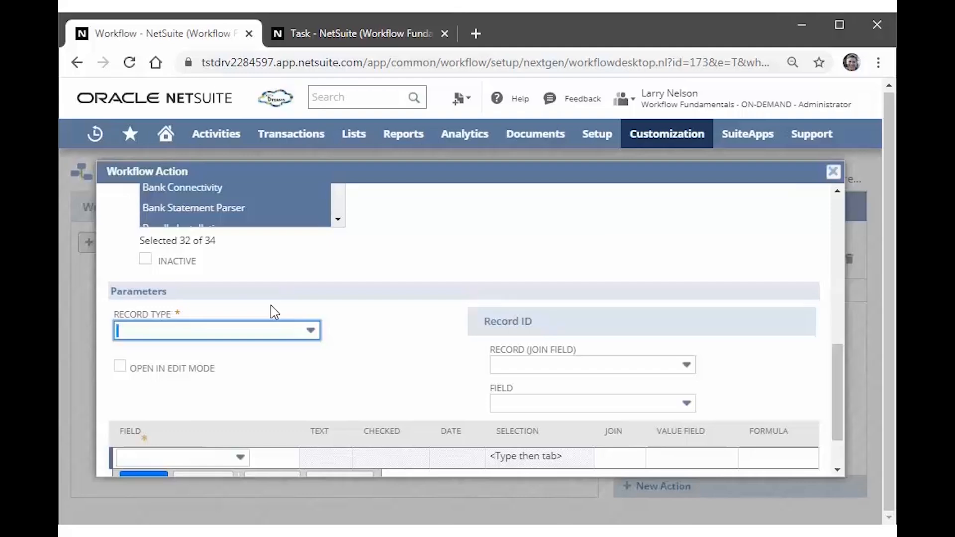
left_click(215, 336)
type("Partner")
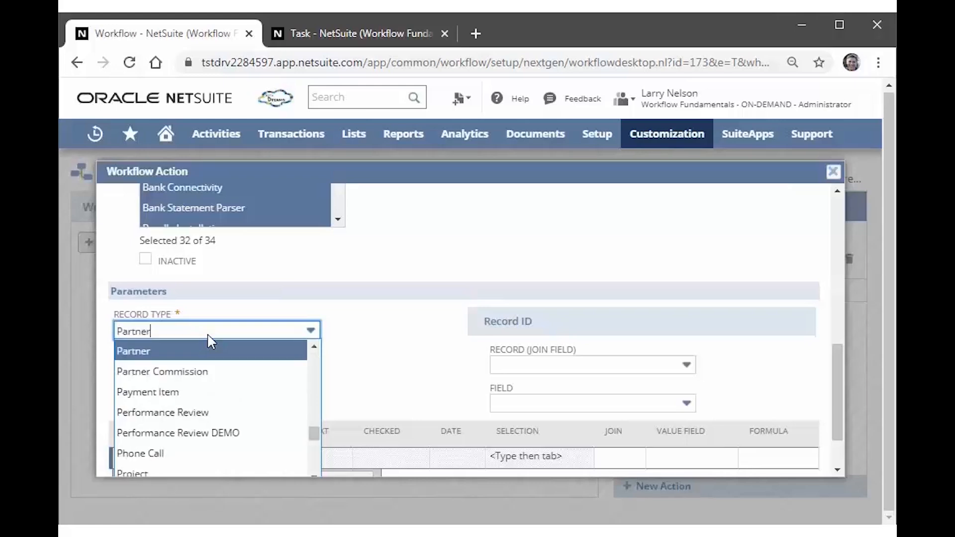
left_click(218, 412)
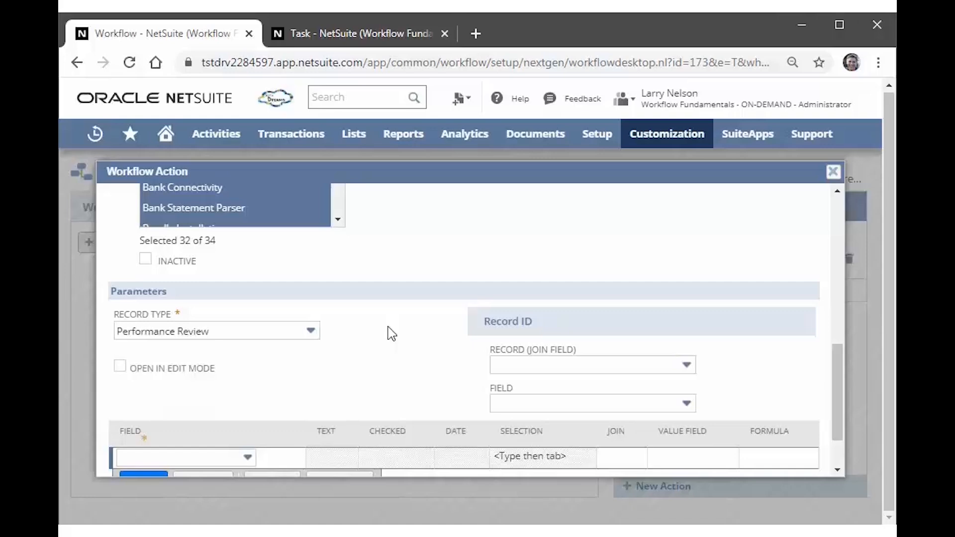
scroll(366, 367, "down", 2)
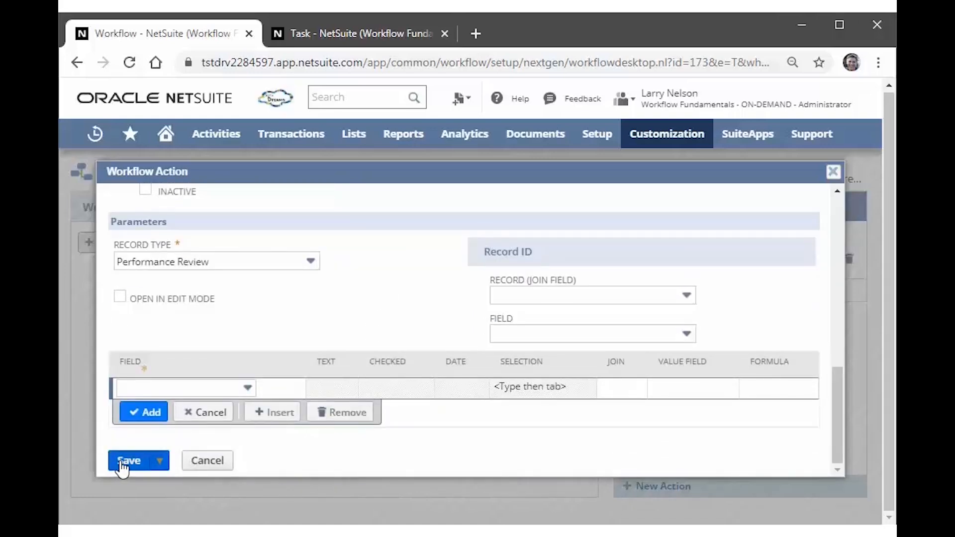
left_click(125, 461)
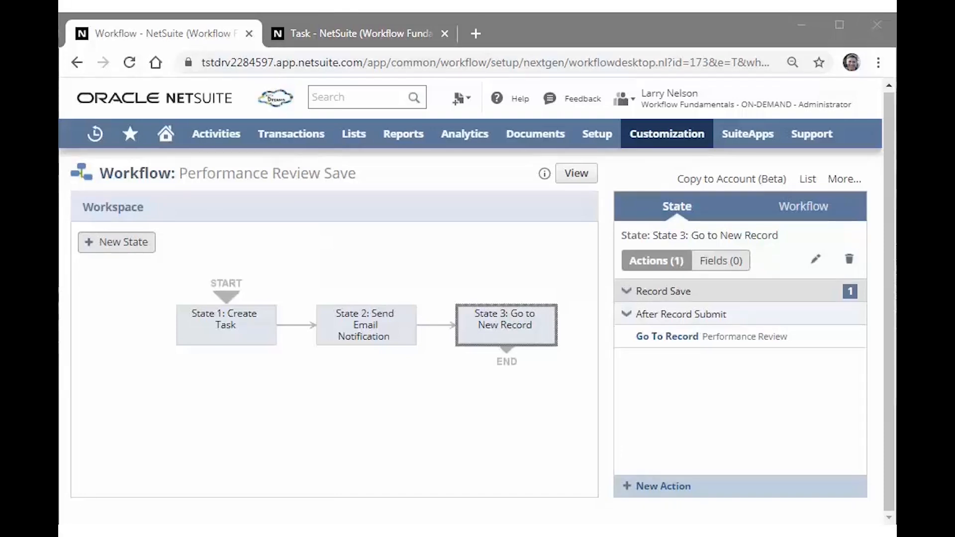
- Switch to the browser tab holding the Task form and open a new Performance Review custom record there
left_click(327, 43)
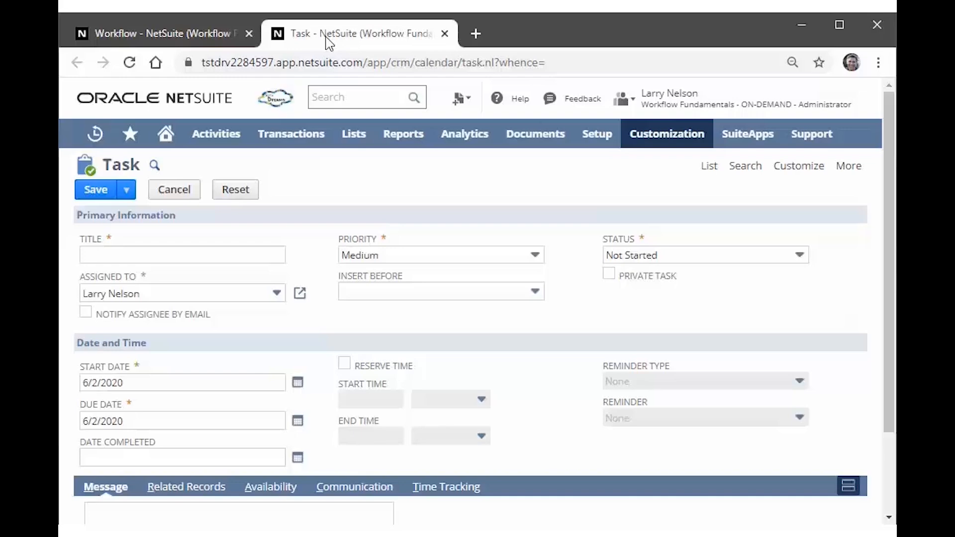
mouse_move(362, 151)
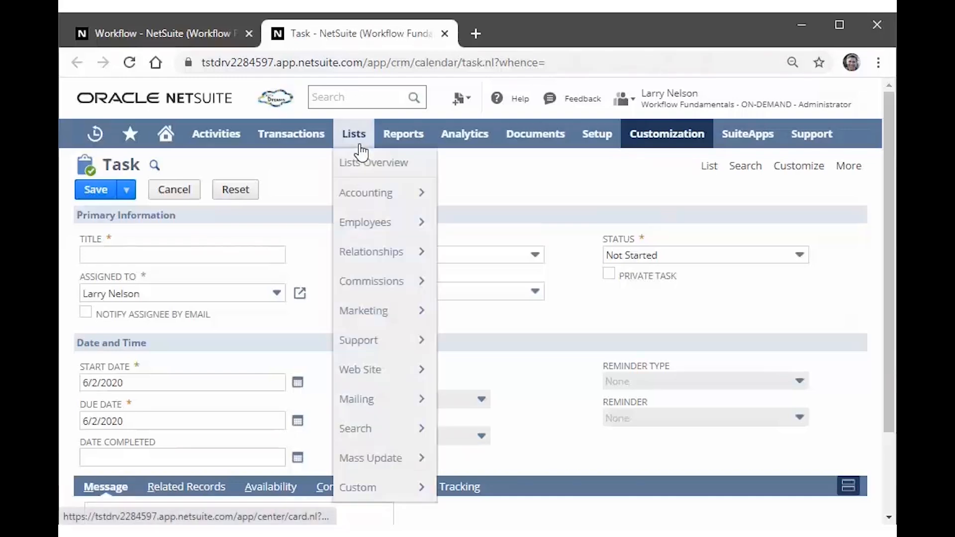
mouse_move(381, 498)
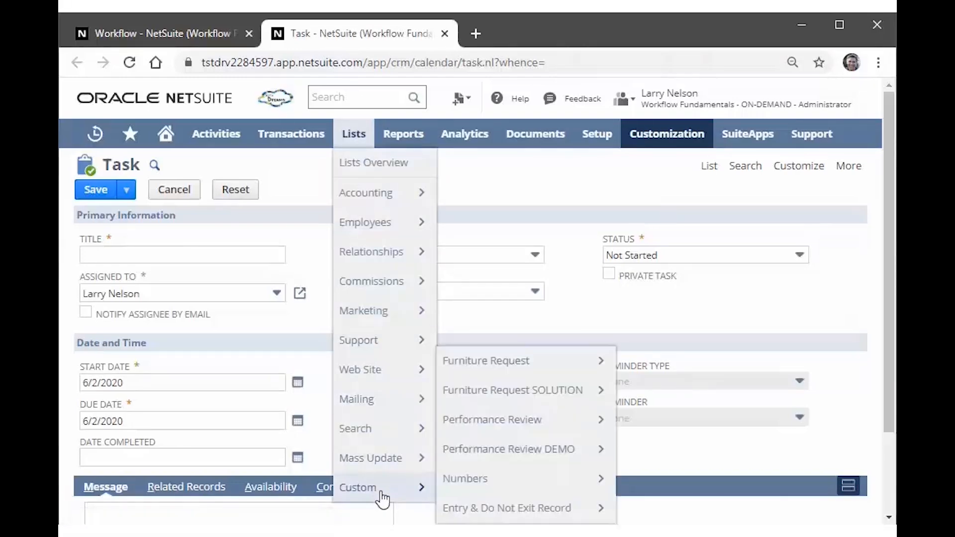
mouse_move(533, 427)
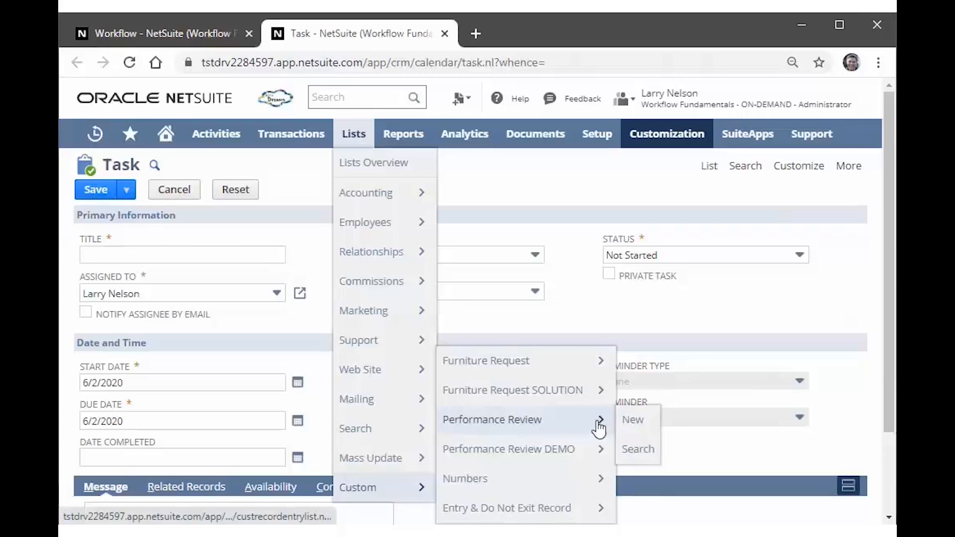
left_click(638, 423)
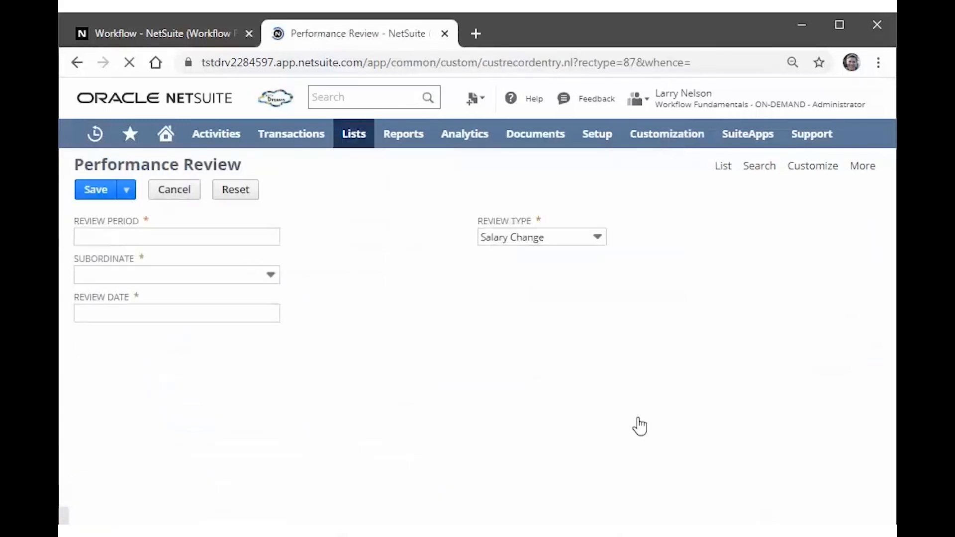
- Set the review period to "Q2 Performance Review #2" and select the first listed employee as subordinate
type("Q2 Performance Review")
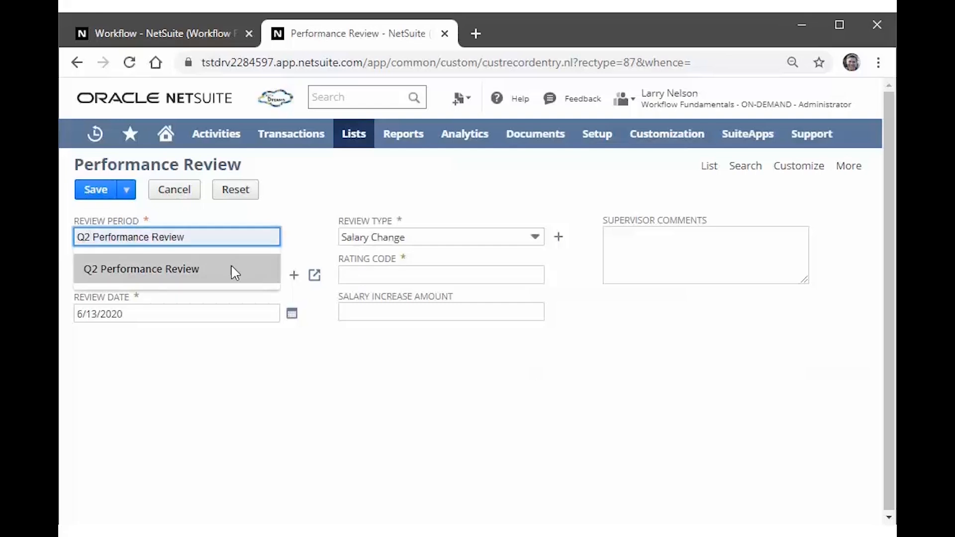
left_click(232, 267)
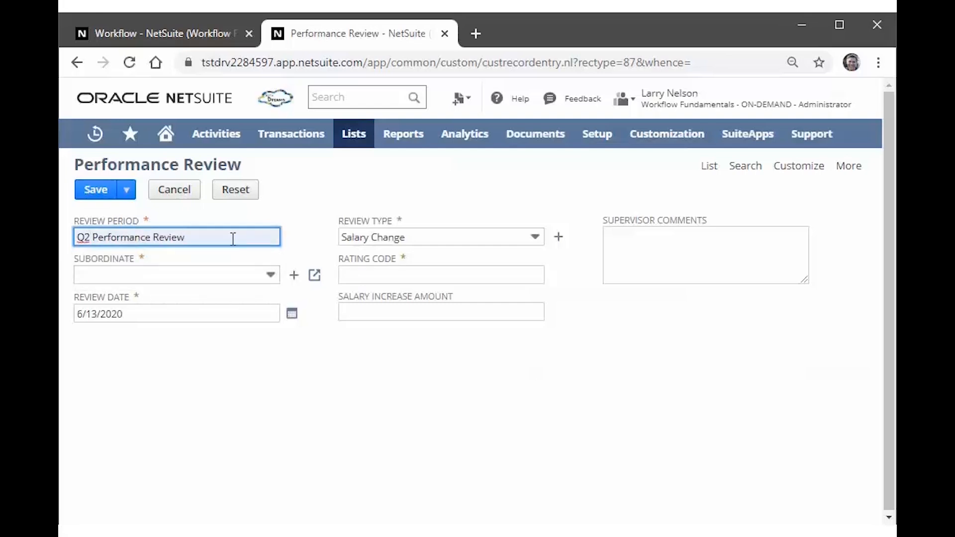
type("#2")
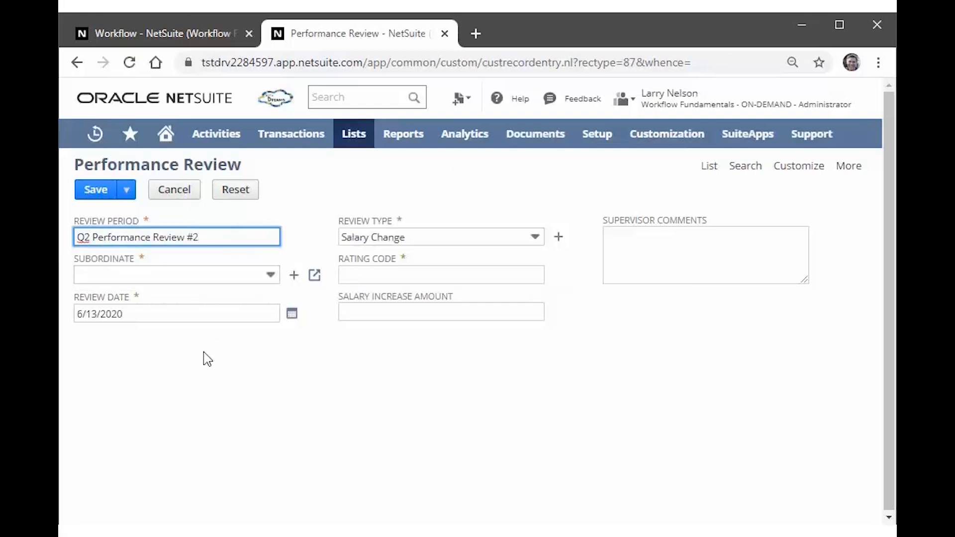
left_click(183, 279)
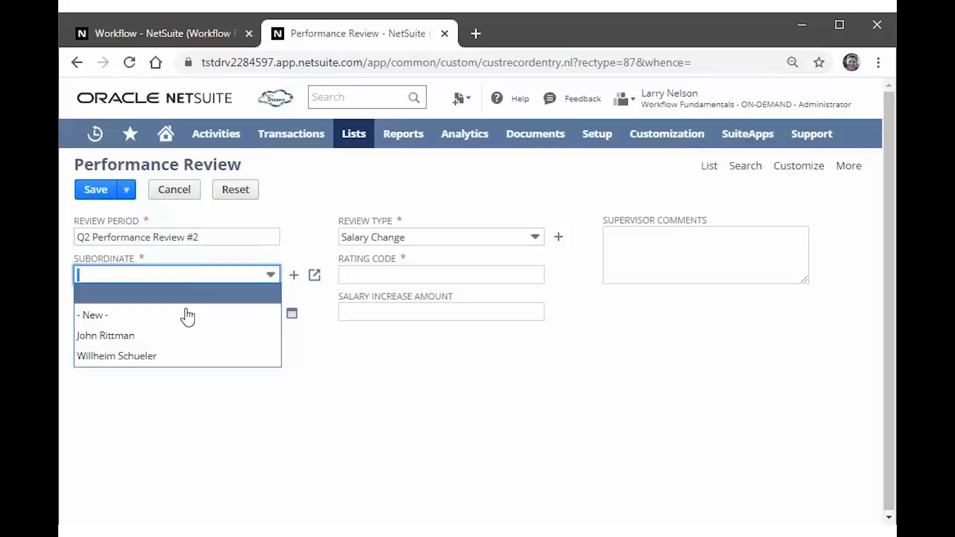
left_click(197, 343)
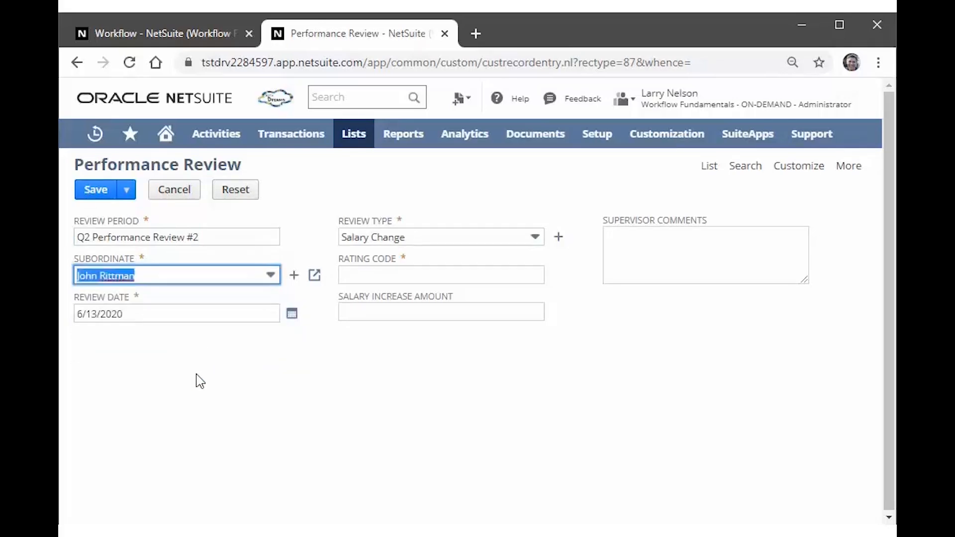
- Enter rating code V and a salary increase amount of 3000, and save the performance review
left_click(396, 271)
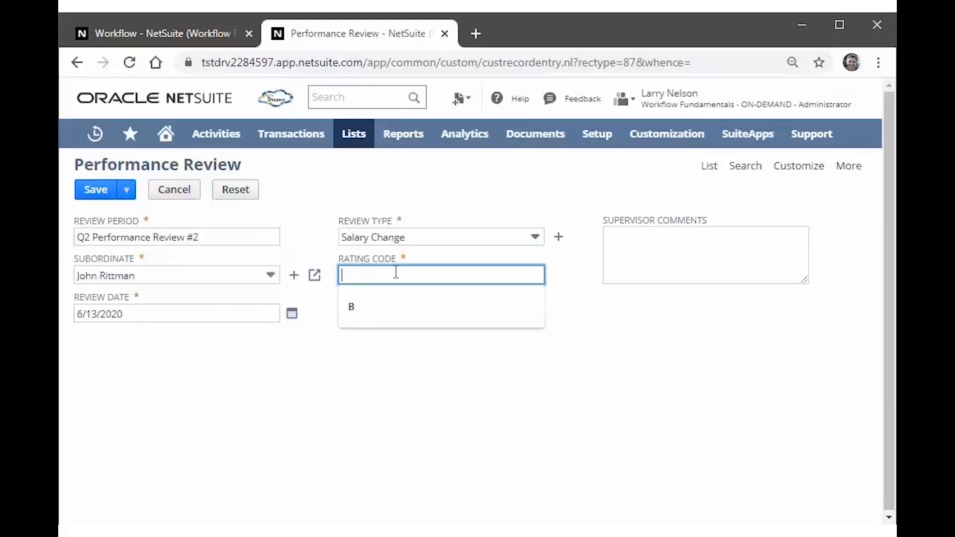
type("V")
left_click(356, 409)
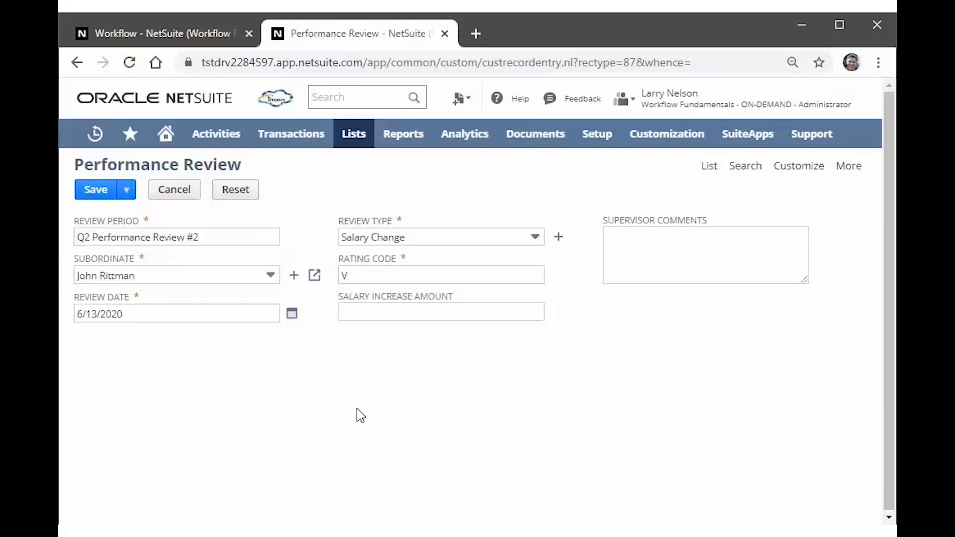
left_click(388, 314)
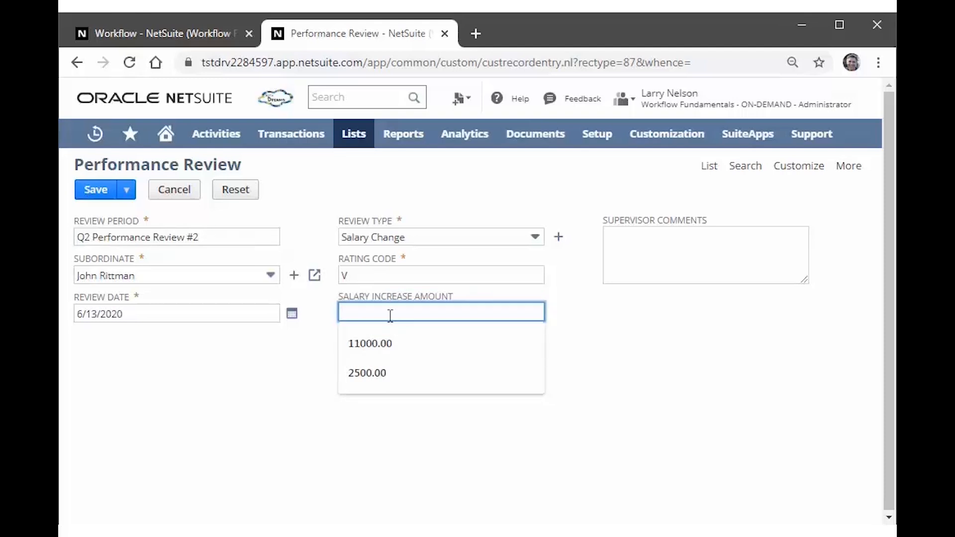
type("3000")
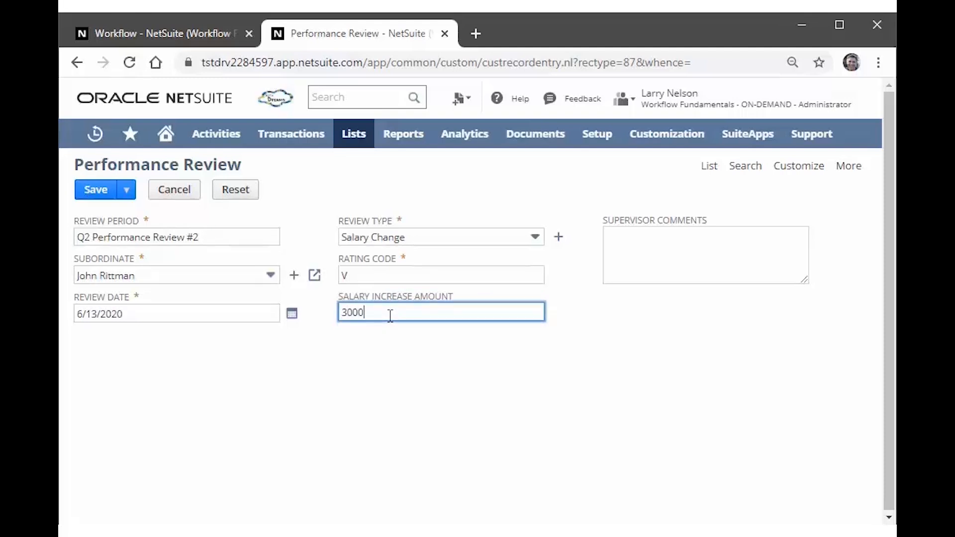
key("Tab")
left_click(379, 356)
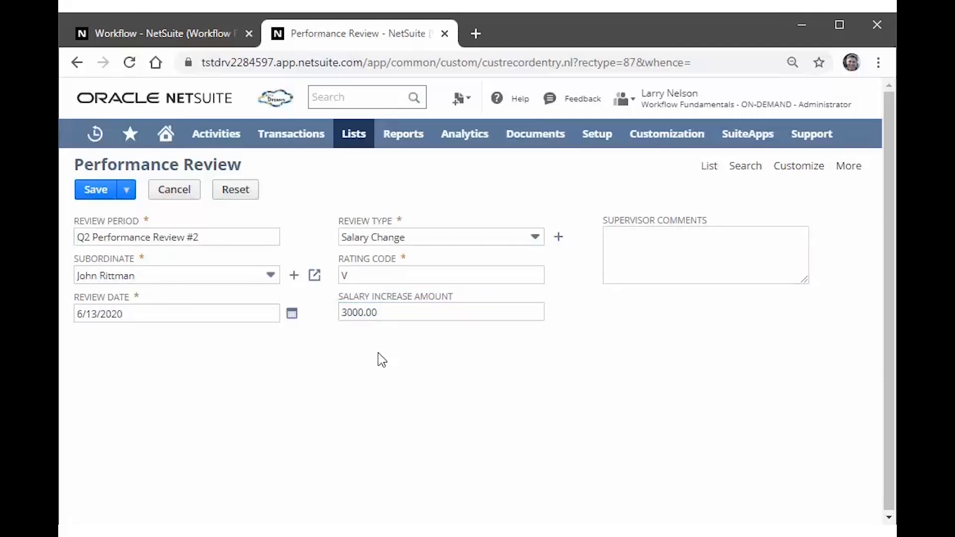
left_click_drag(375, 275, 321, 273)
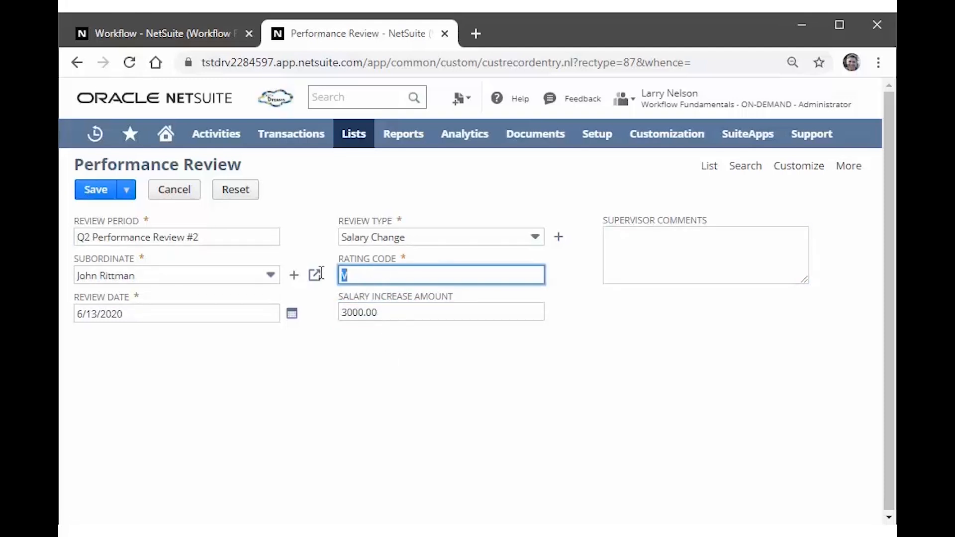
left_click(423, 427)
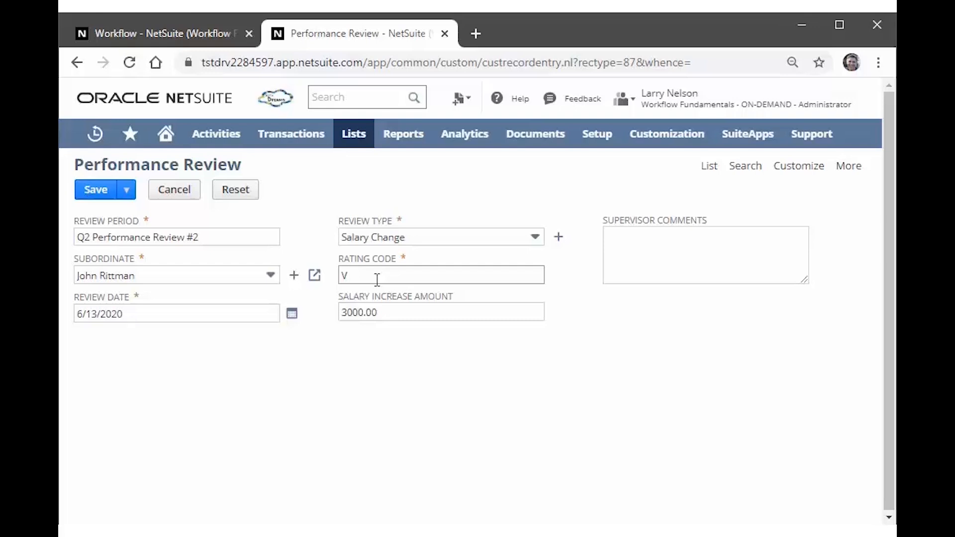
left_click(94, 189)
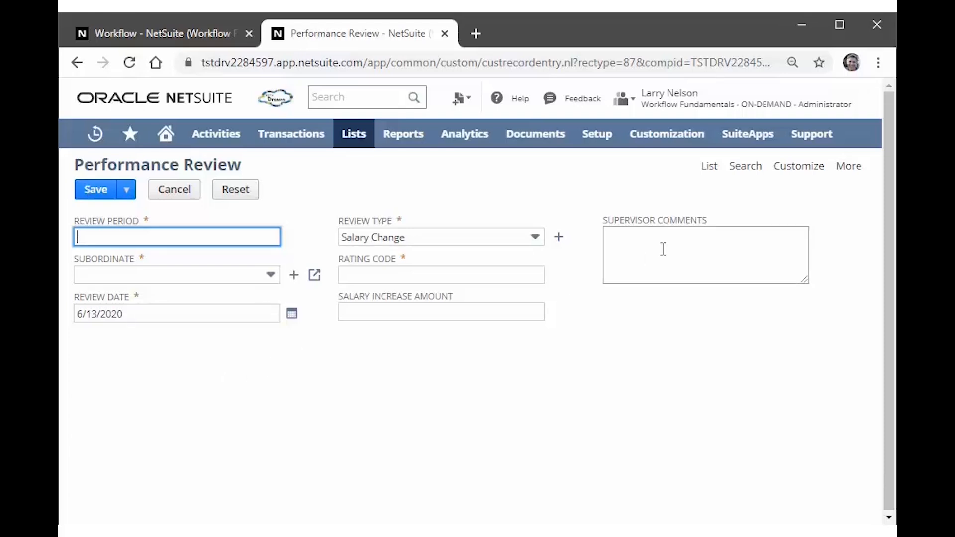
- Leave the blank review form for the Performance Review list and view the Q2 Performance Review #2 record, checking its rating code
left_click(709, 167)
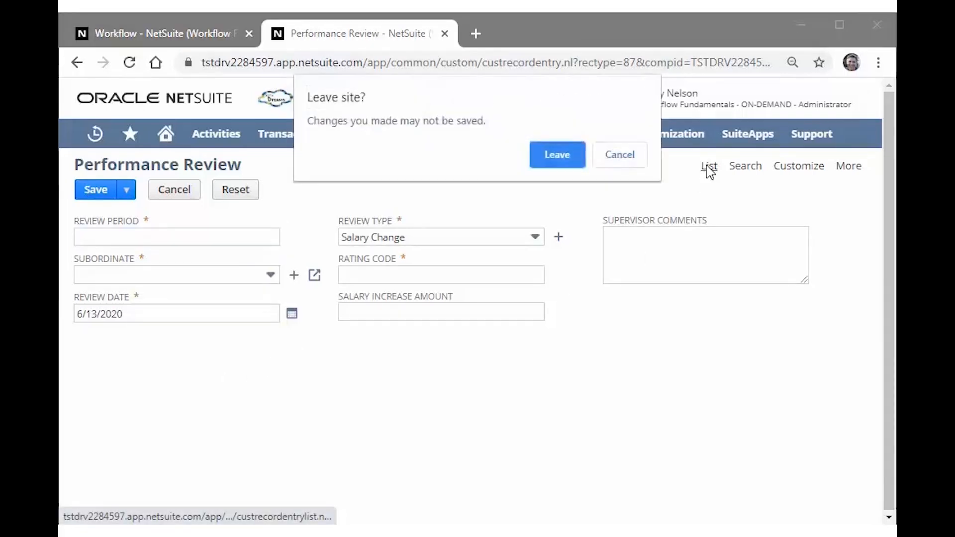
left_click(565, 163)
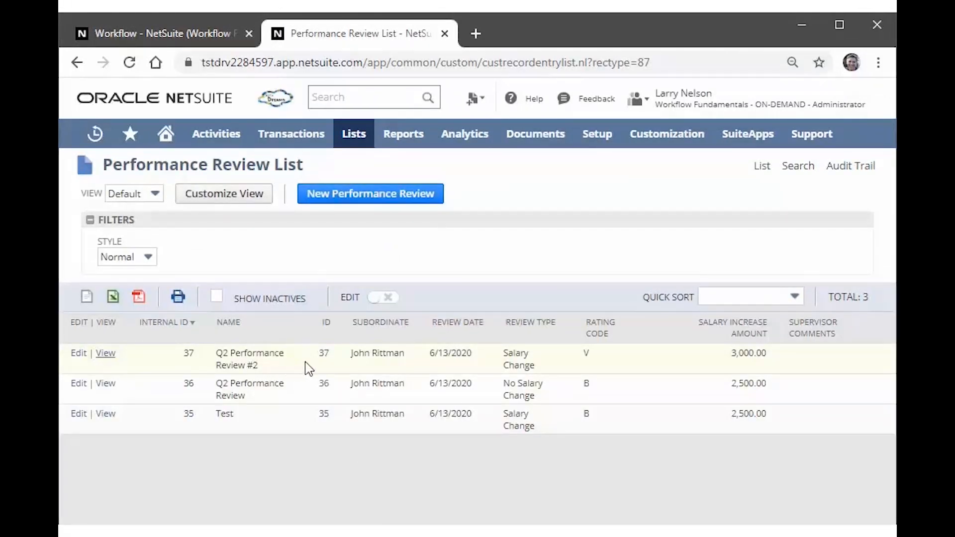
left_click(106, 355)
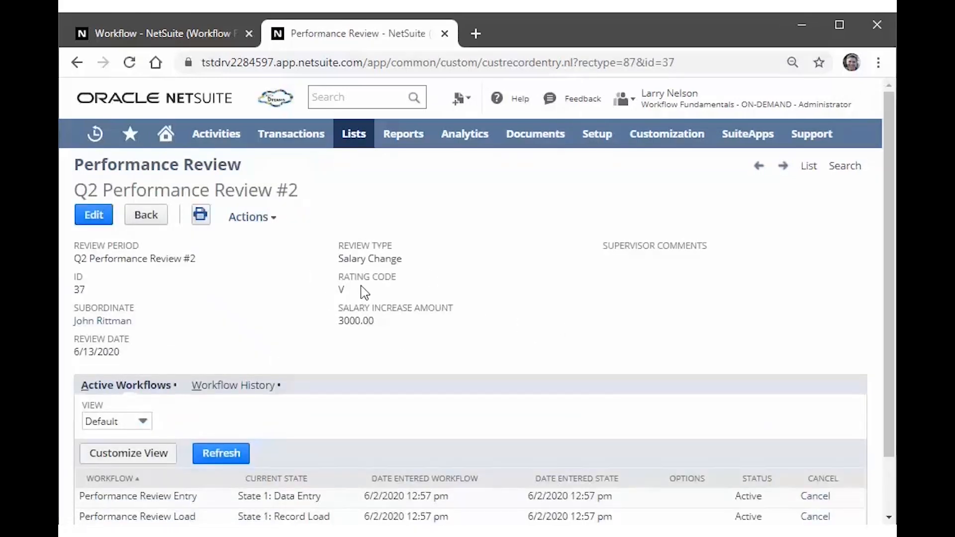
left_click_drag(352, 297, 338, 290)
left_click(581, 358)
- Examine the review record's active workflows and its workflow history
scroll(582, 358, "down", 2)
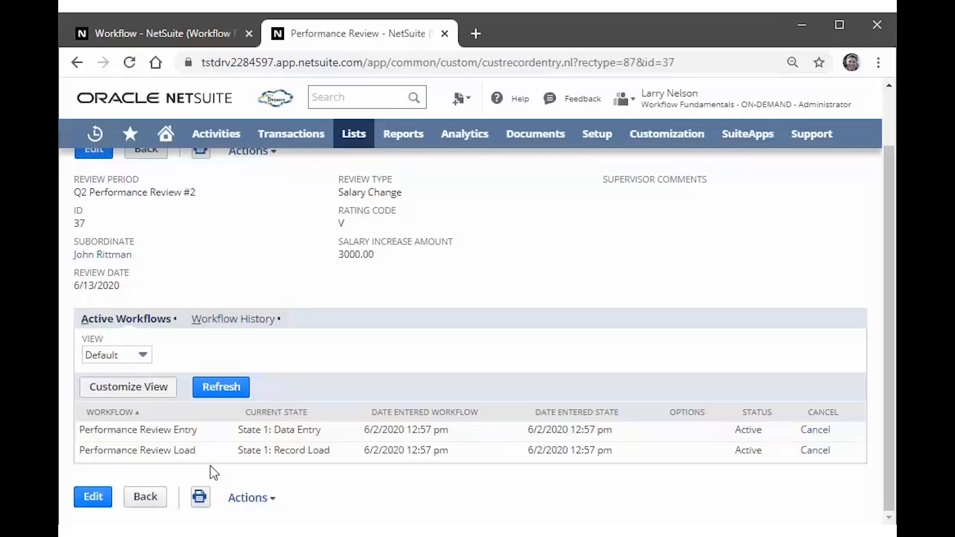
left_click(268, 322)
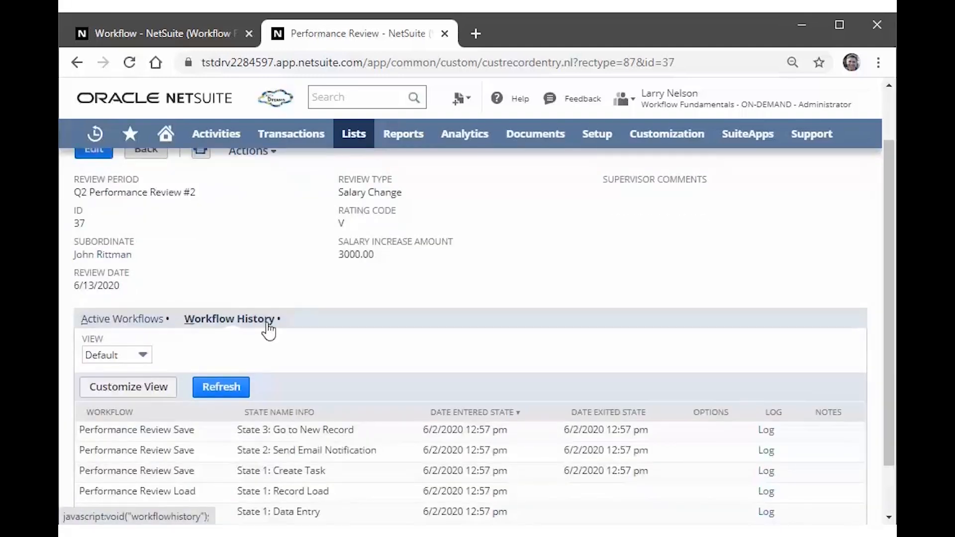
scroll(885, 393, "down", 2)
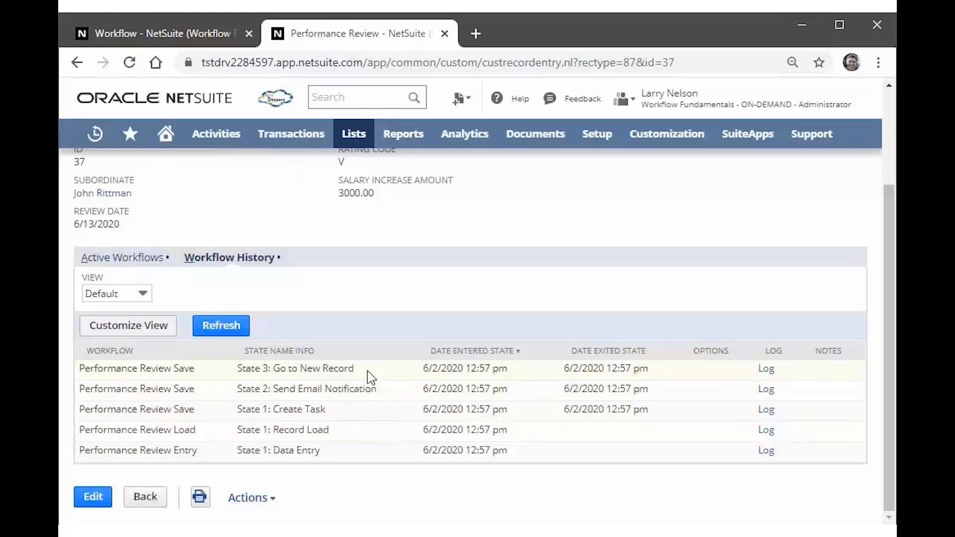
- Inspect the Performance Review Save log for State 1: Create Task, expanding the create-record entry to read the new record ID, and close it
left_click(765, 413)
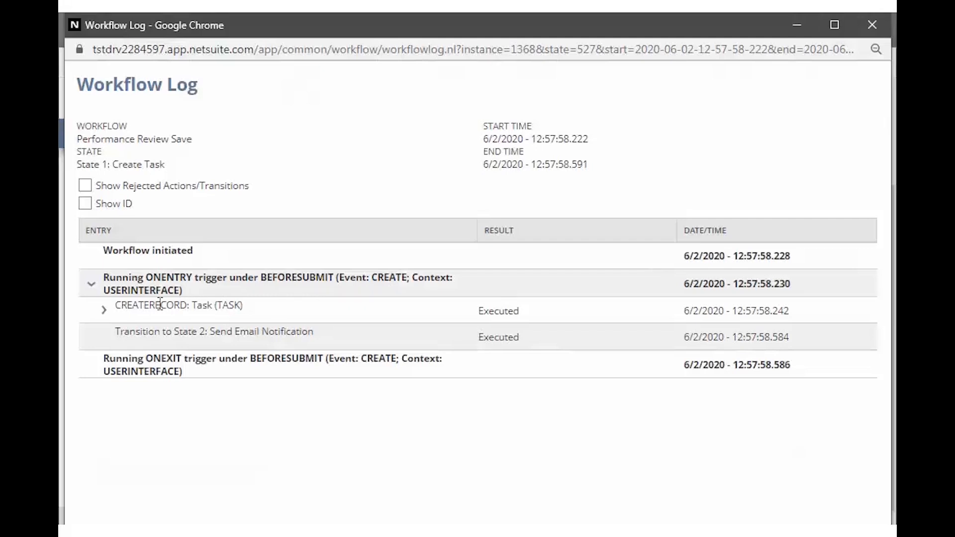
left_click(104, 314)
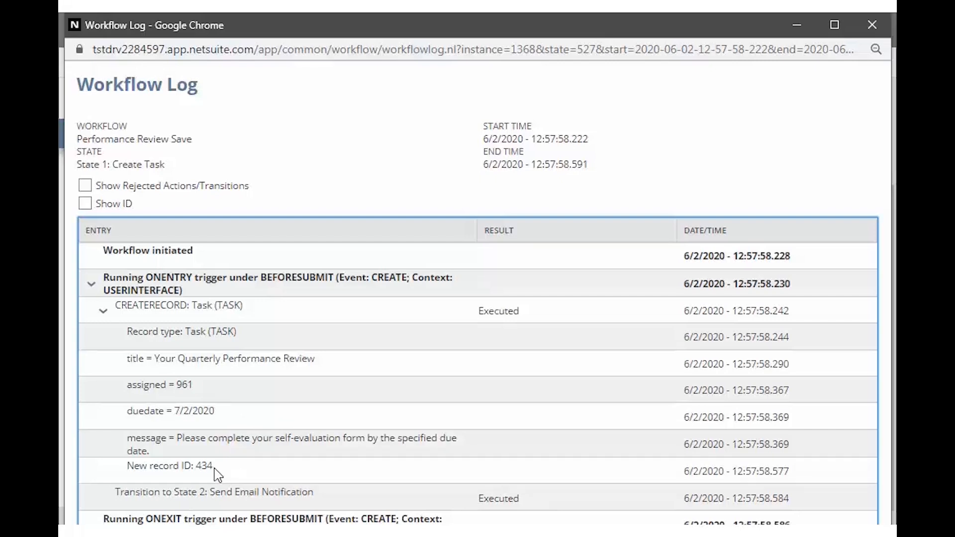
left_click_drag(214, 469, 199, 471)
left_click(878, 24)
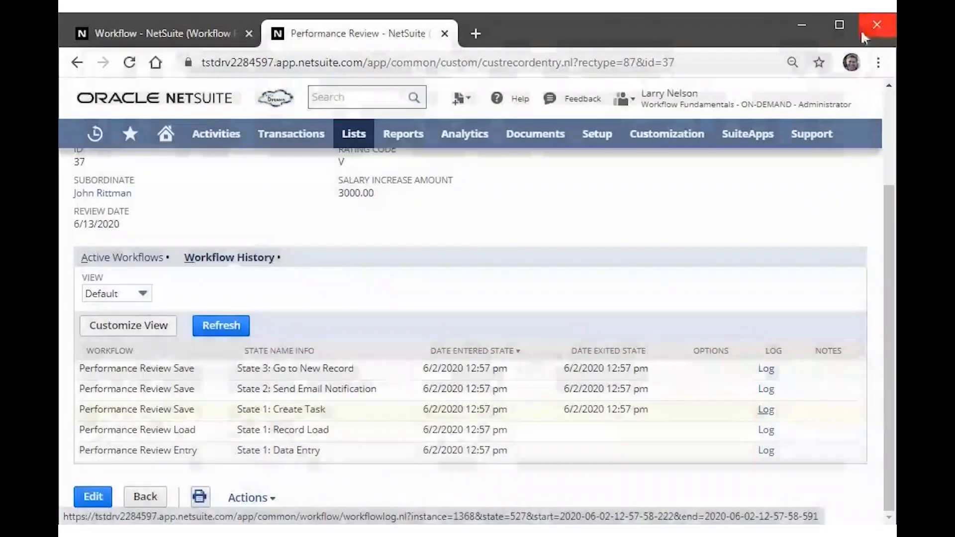
- Open the Tasks list in a new browser tab and sort it by internal ID in descending order to check the created task
mouse_move(211, 139)
mouse_move(239, 194)
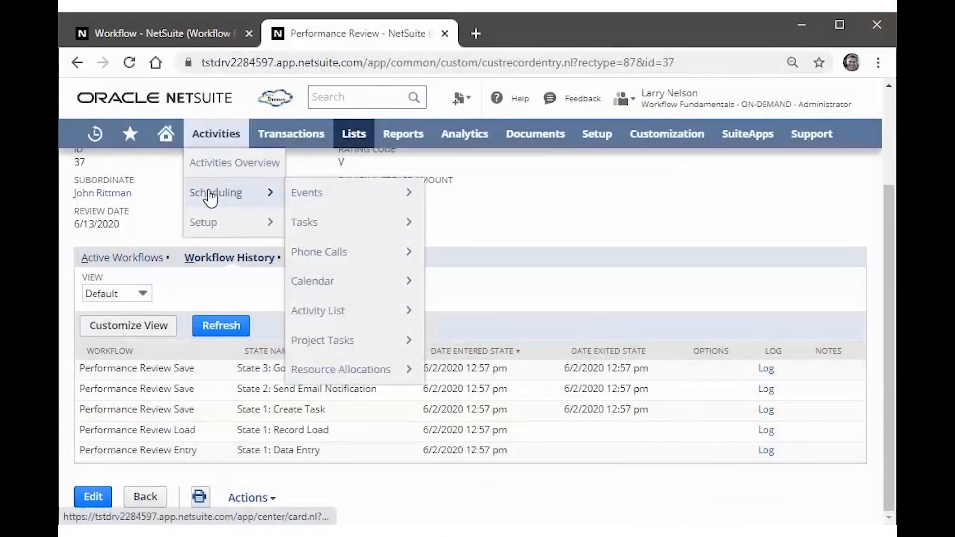
mouse_move(309, 224)
right_click(367, 227)
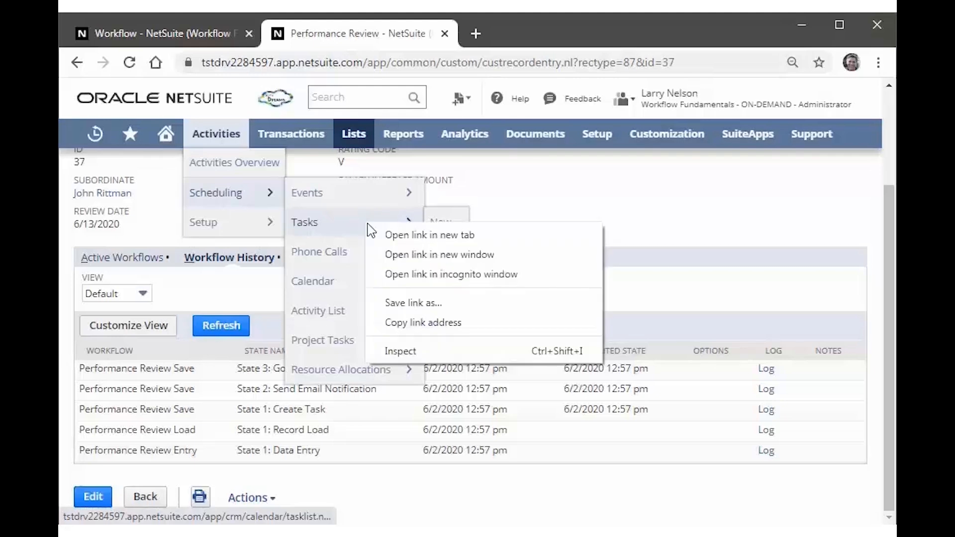
left_click(388, 236)
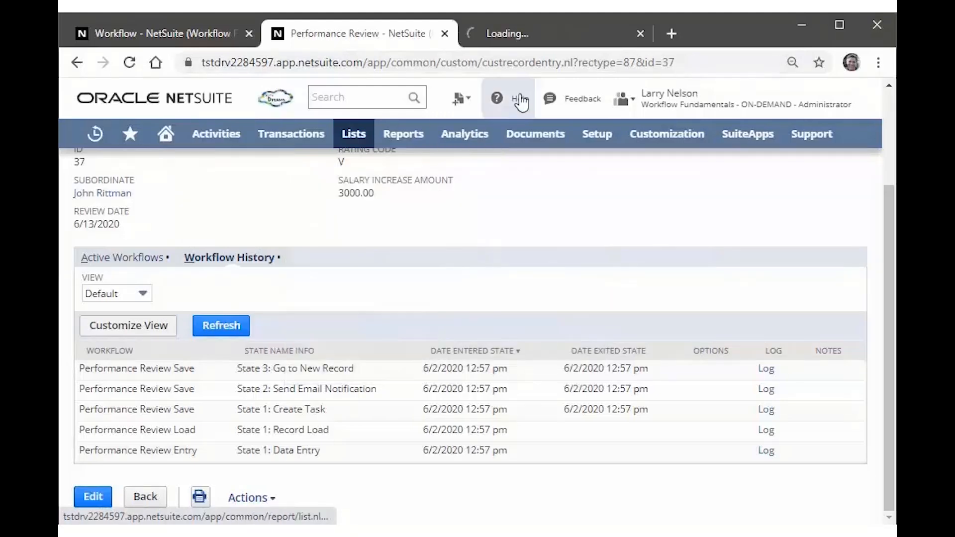
left_click(542, 34)
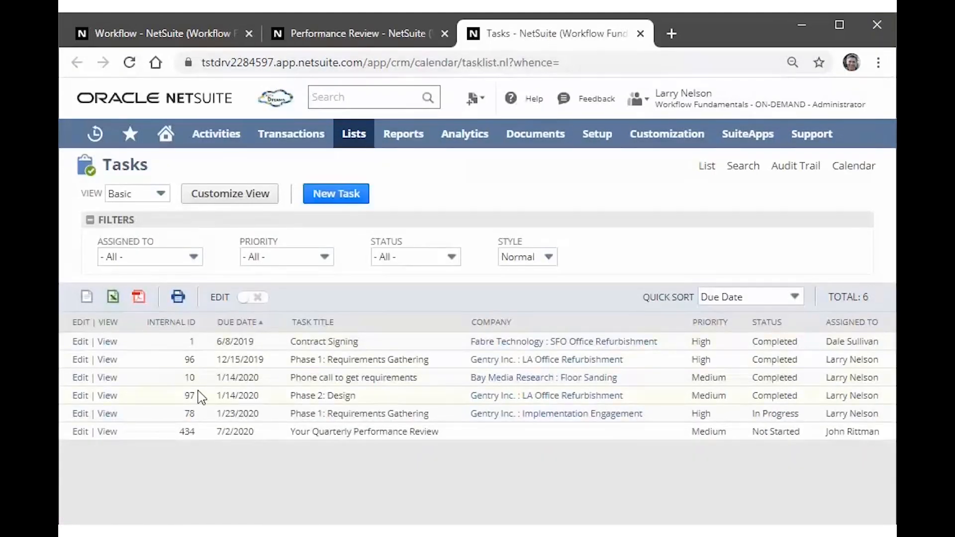
left_click(185, 329)
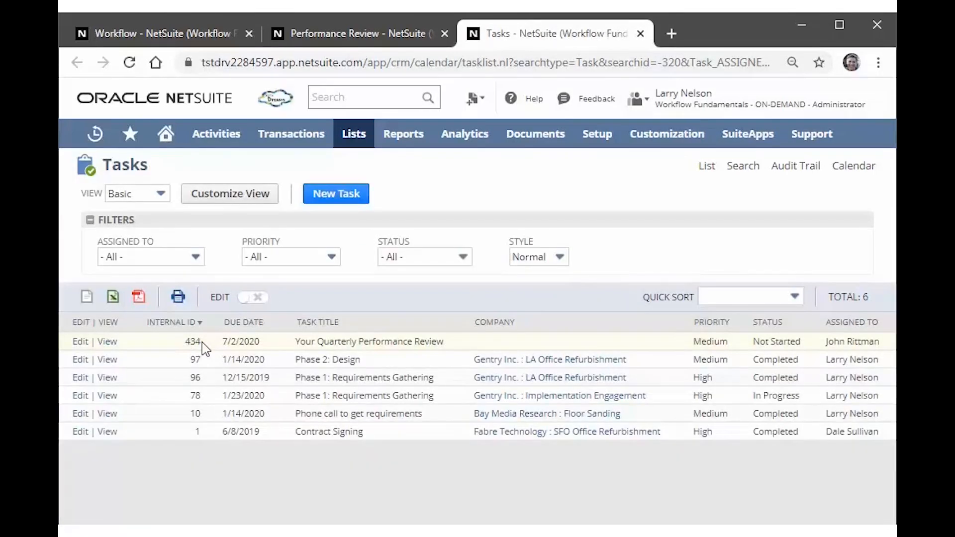
left_click_drag(200, 343, 186, 346)
- Return to the review record and open the log for State 2: Send Email Notification with rejected actions and transitions shown
left_click(348, 33)
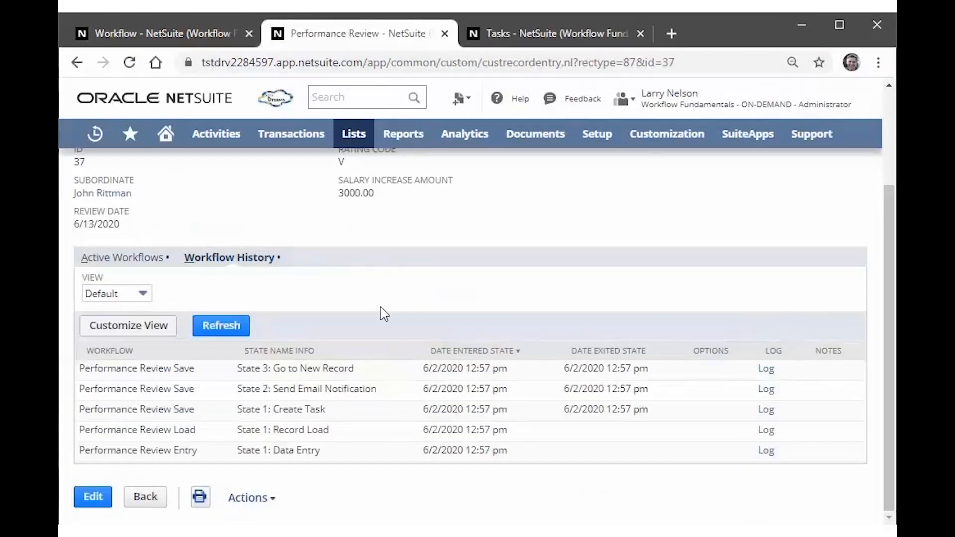
left_click(767, 390)
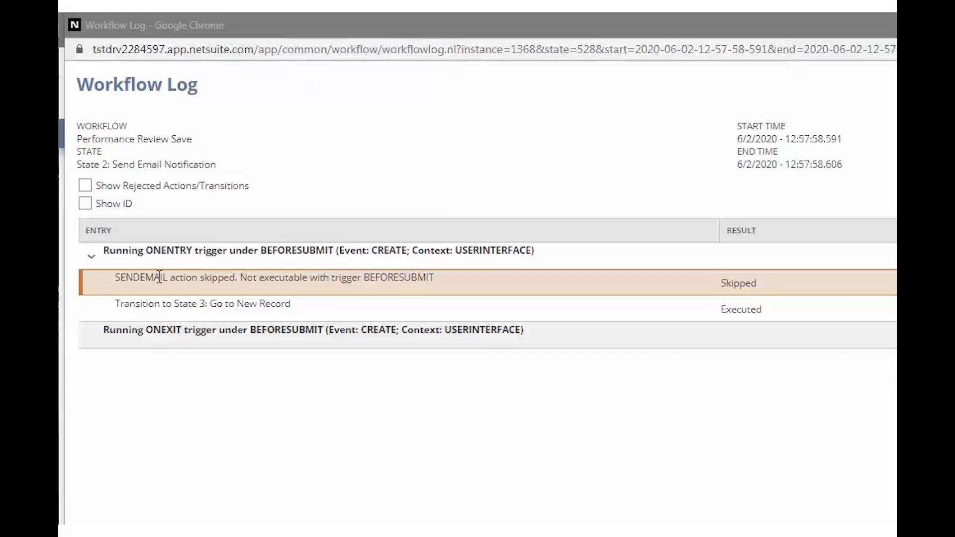
left_click(84, 188)
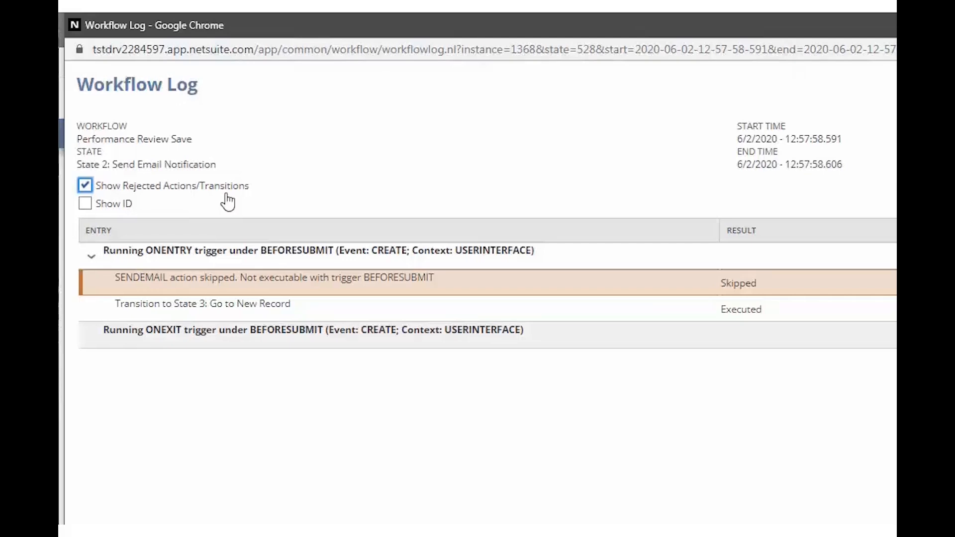
- Close the State 2 log, then inspect the State 3: Go to New Record log with its go-to-record entry expanded, and close it
left_click(279, 193)
key("ctrl+w")
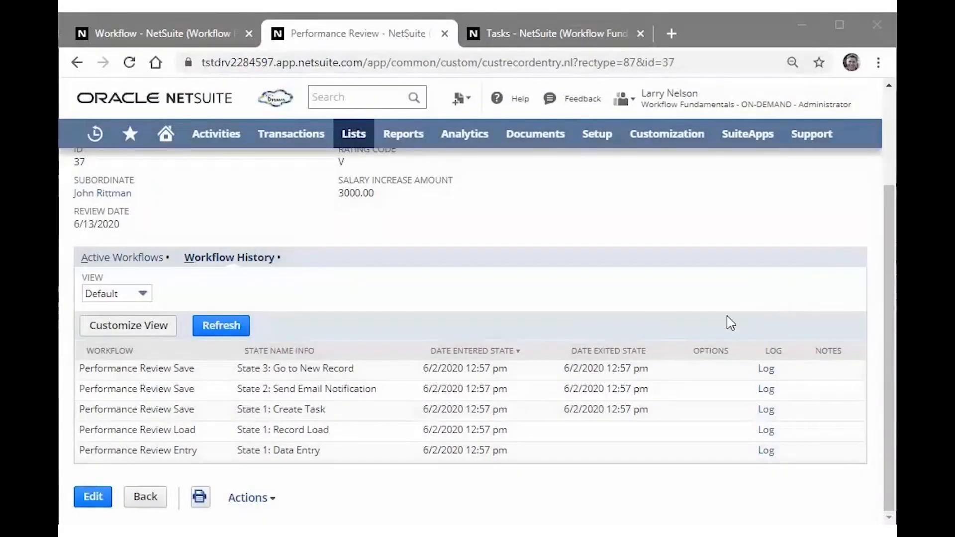
left_click(767, 368)
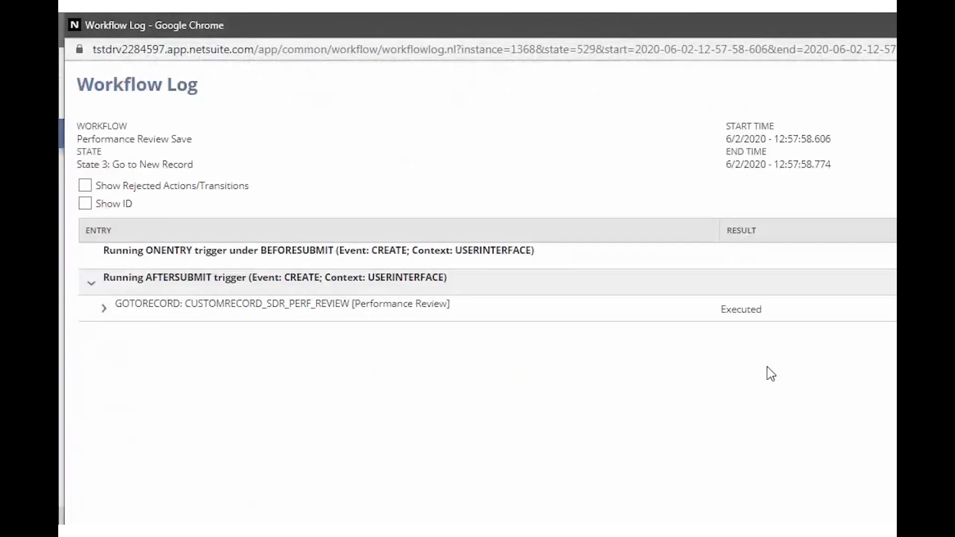
left_click(103, 309)
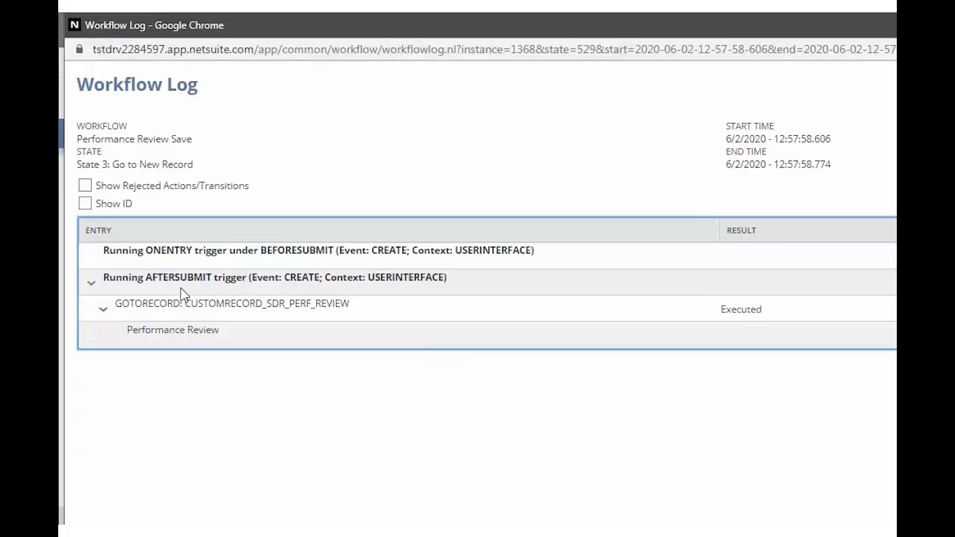
left_click(895, 25)
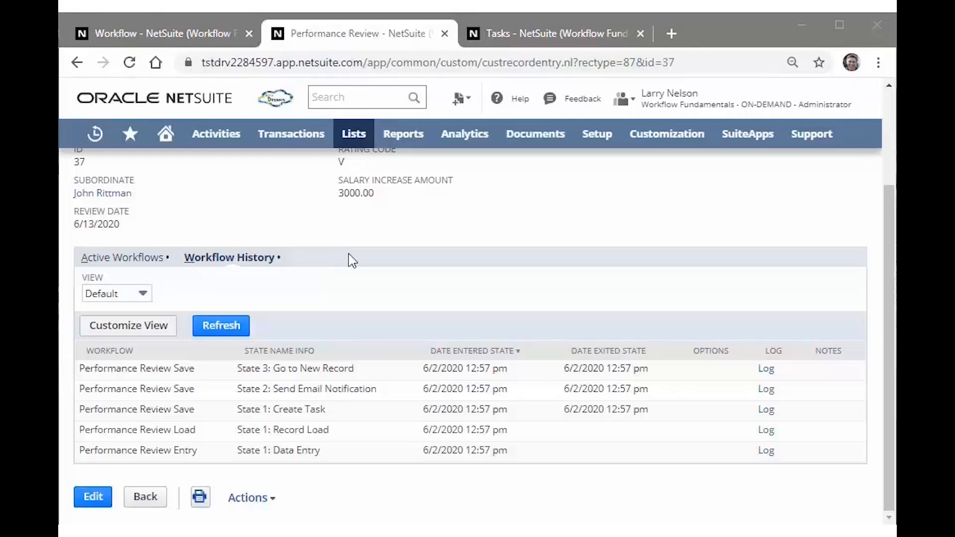
- Check the rating code stored on the performance review record and close the Tasks list tab
scroll(352, 260, "up", 3)
left_click(352, 296)
left_click_drag(352, 293, 345, 293)
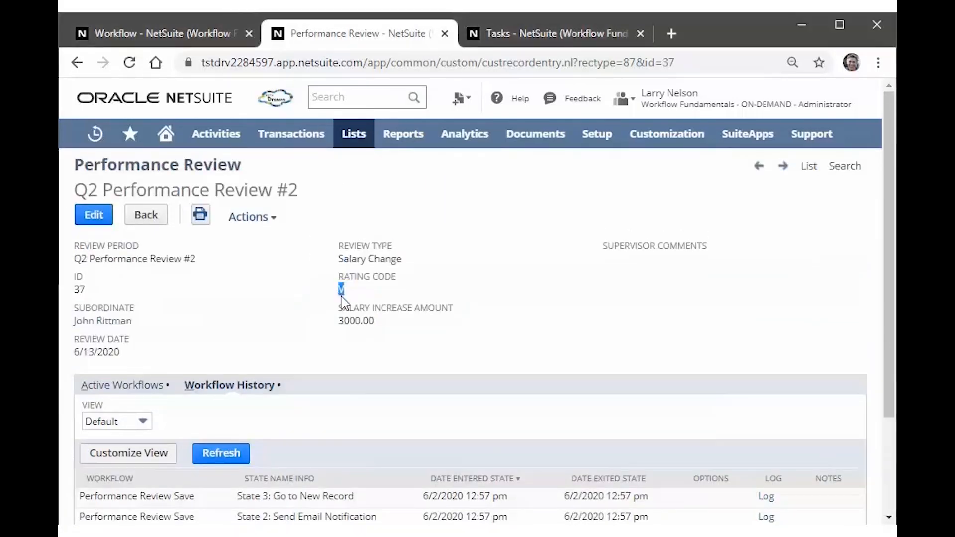
left_click(461, 353)
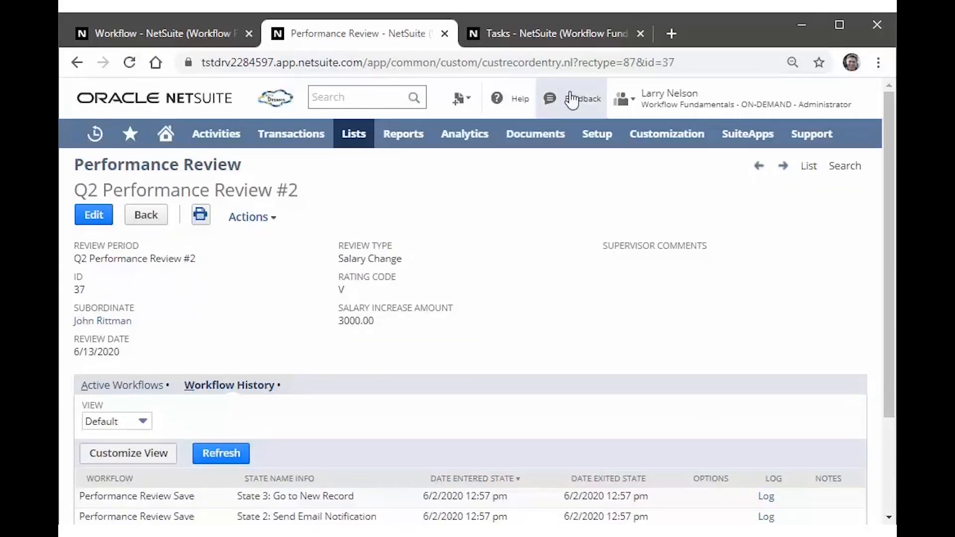
left_click(640, 34)
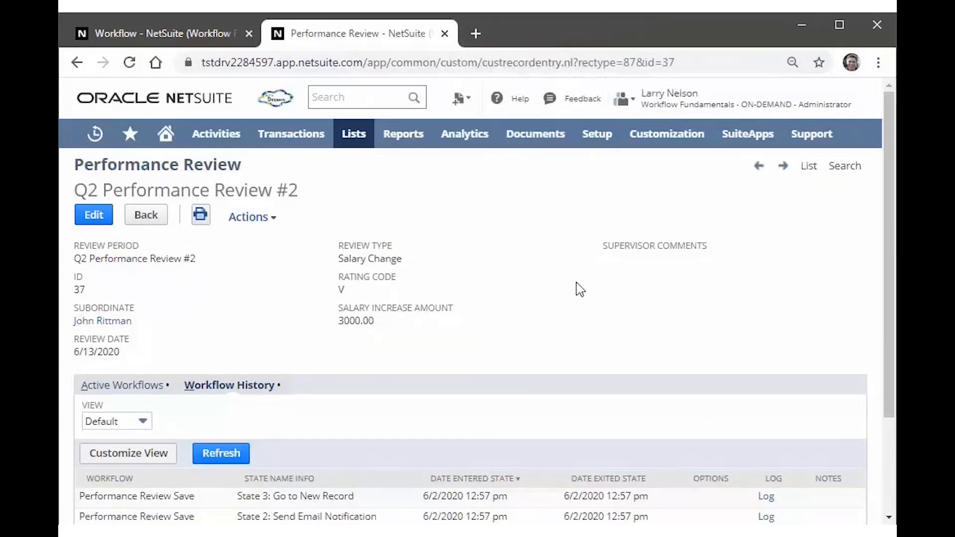
- Return to the Performance Review Save workflow and shift State 1 and State 2 toward State 3 to make room before State 1
left_click(160, 43)
left_click(343, 435)
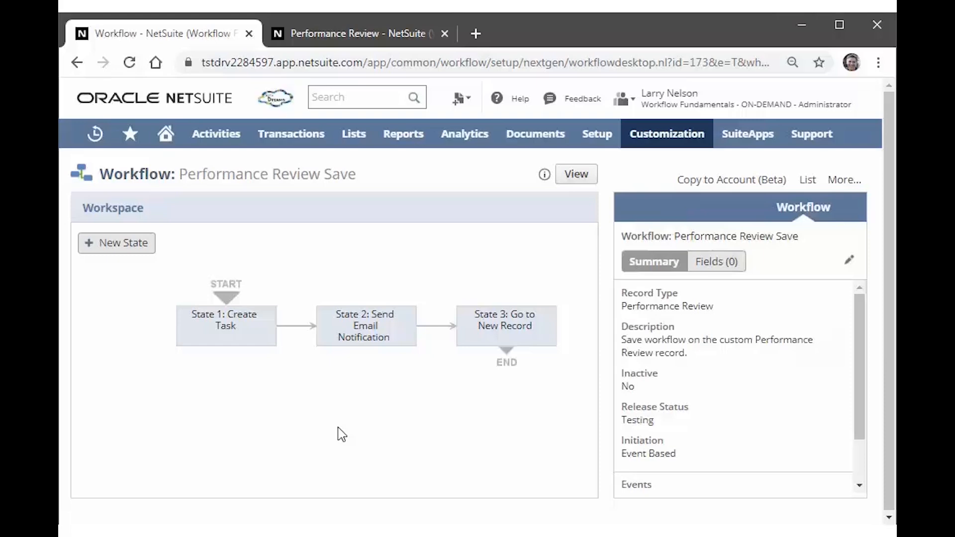
left_click_drag(254, 330, 275, 329)
left_click_drag(382, 322, 404, 322)
left_click_drag(288, 330, 309, 335)
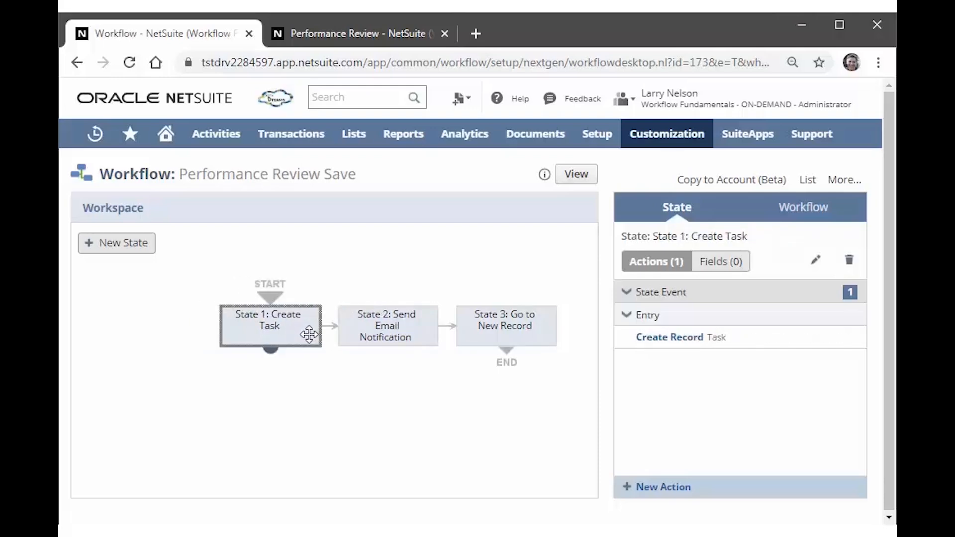
left_click(313, 411)
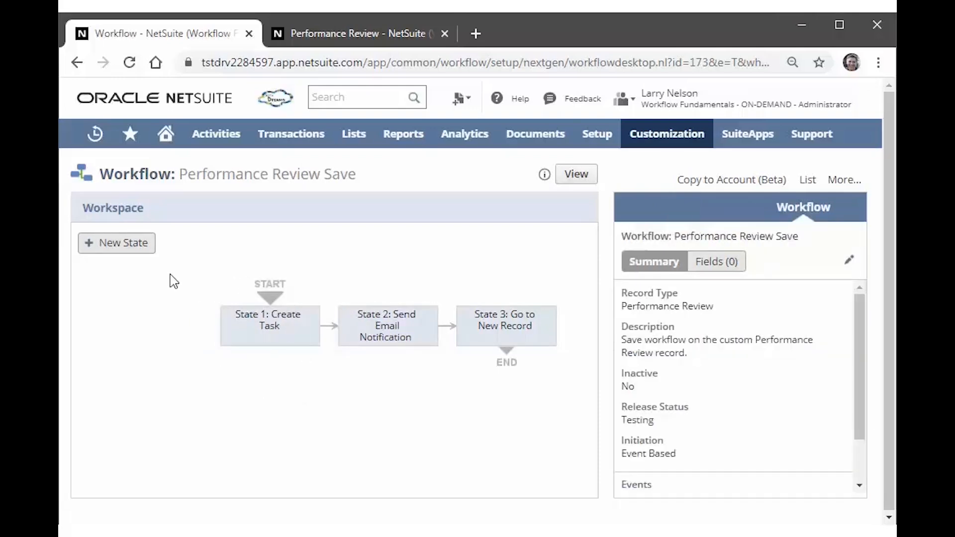
- Add a new state in front of State 1: Create Task and name it State 0: Rating Code Validation
left_click(130, 249)
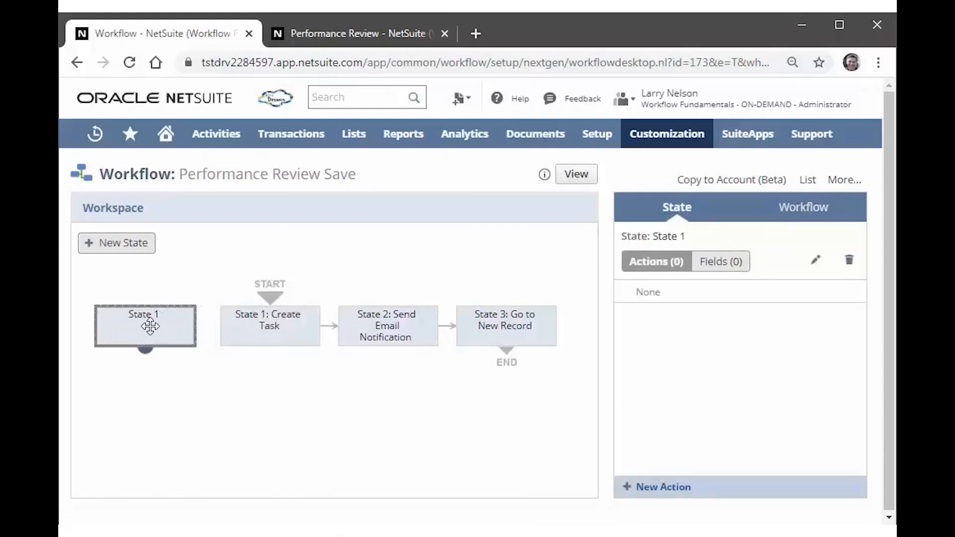
left_click(195, 416)
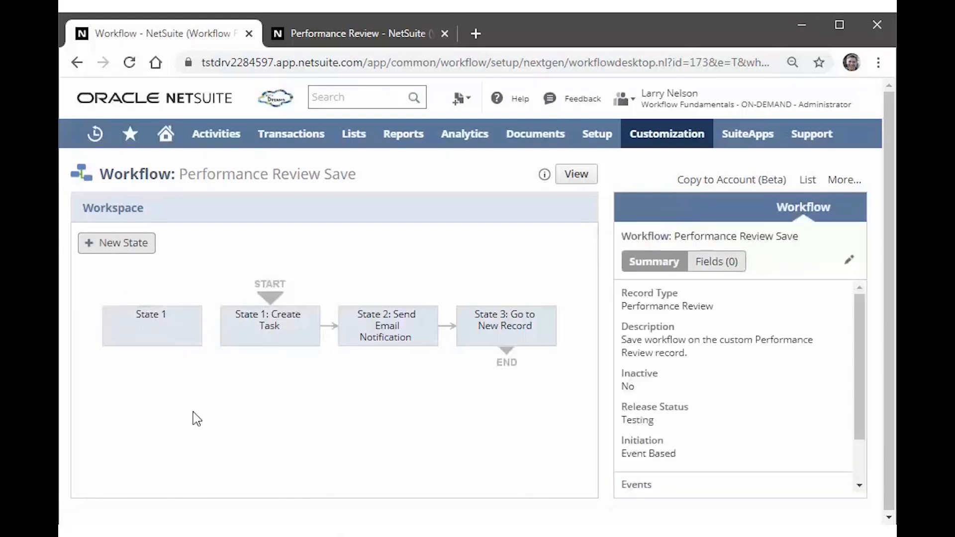
double_click(166, 323)
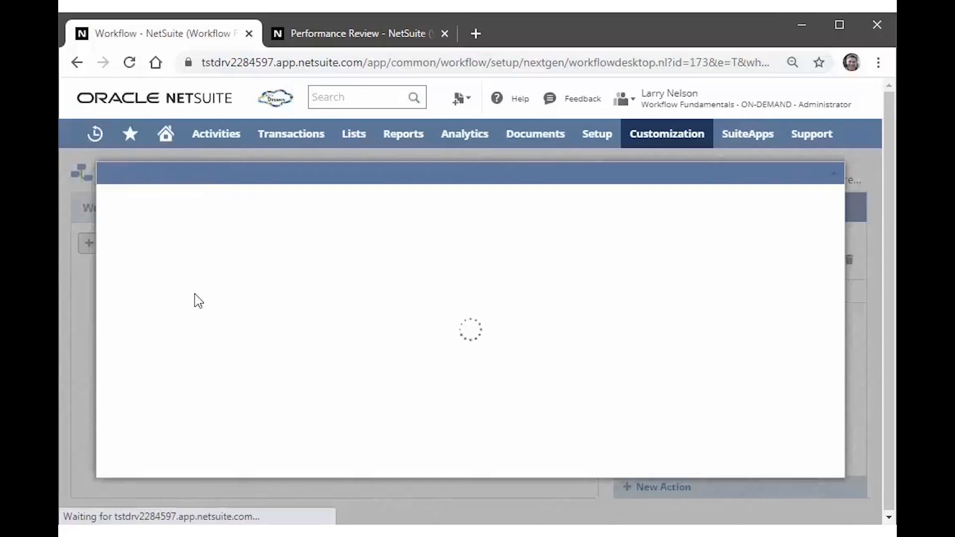
double_click(138, 277)
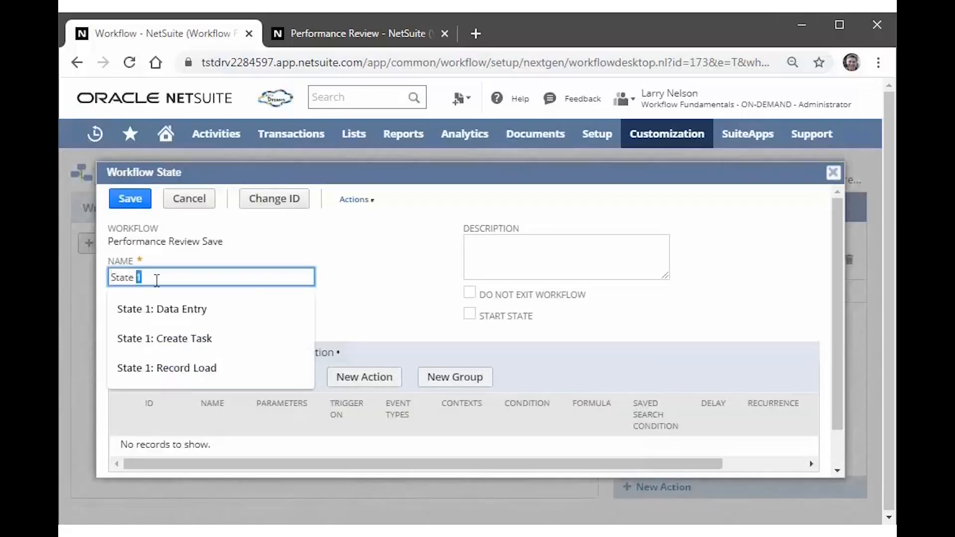
type("0")
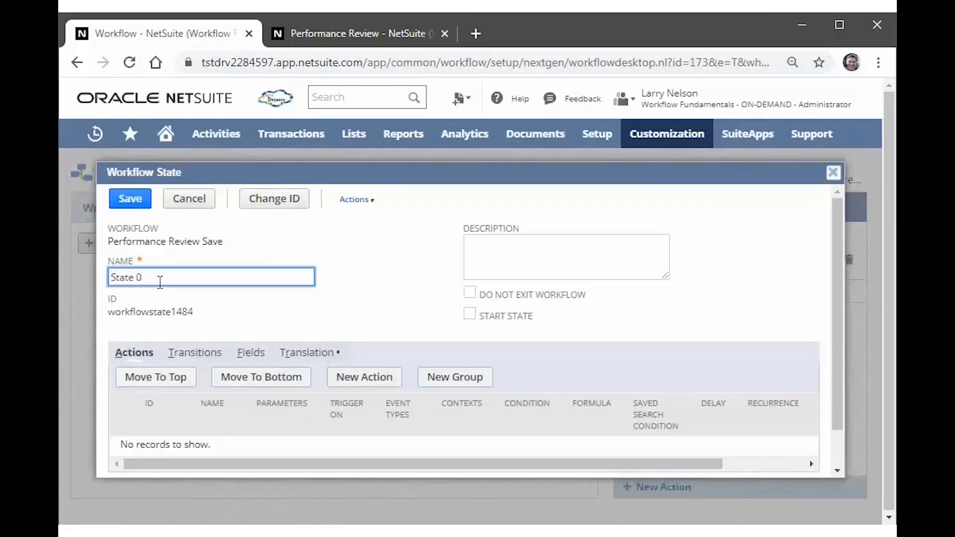
type(": Rating Code Validation")
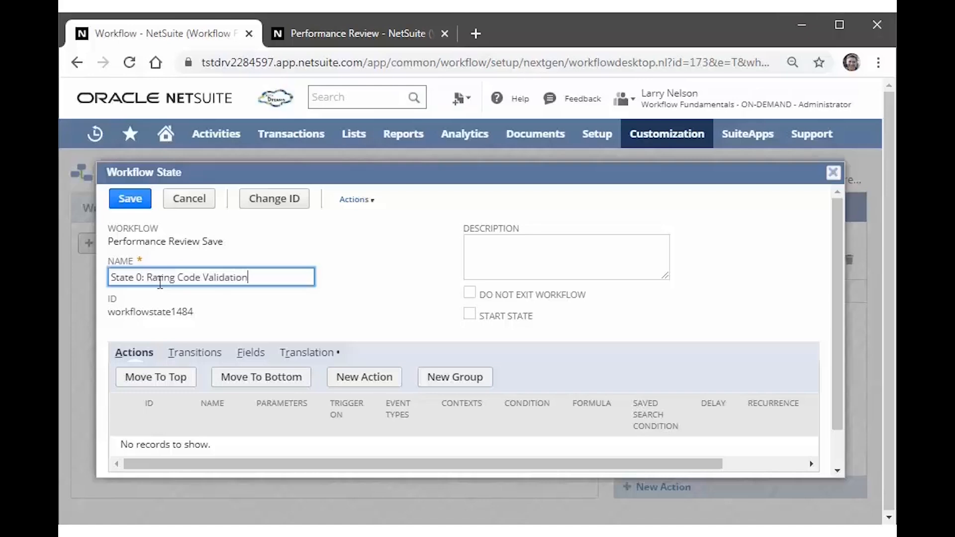
- Make State 0: Rating Code Validation the start state, save it, and connect it with a transition to State 1: Create Task
left_click(350, 296)
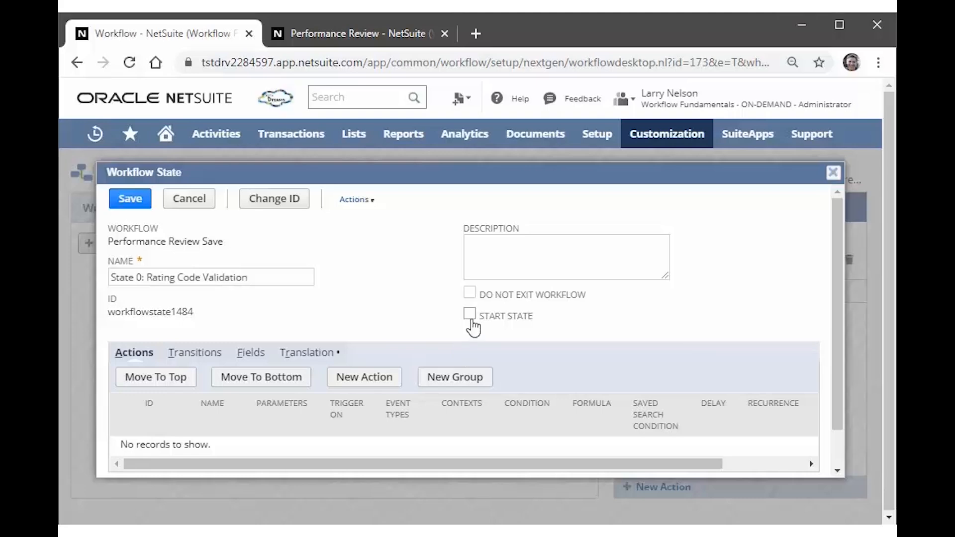
left_click(470, 317)
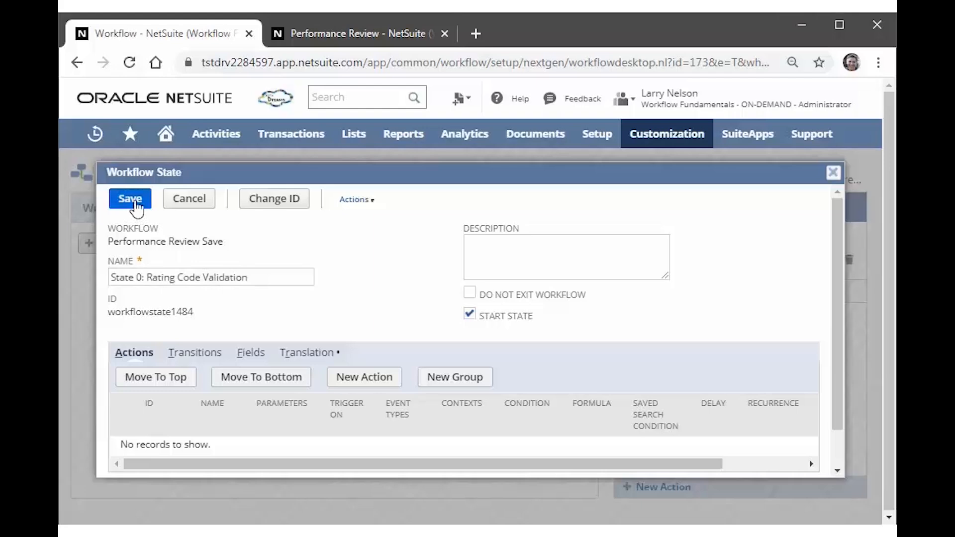
left_click(131, 199)
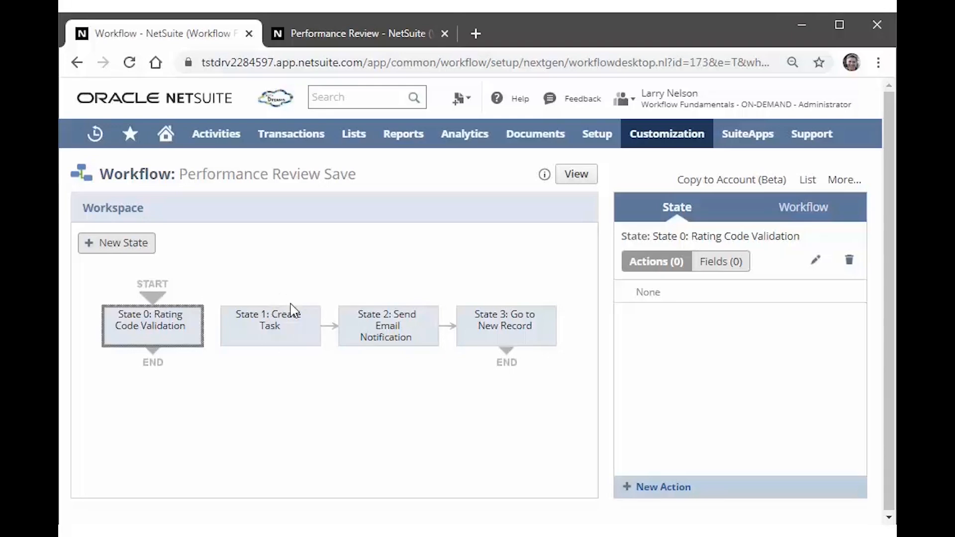
mouse_move(172, 331)
left_click_drag(156, 360, 242, 323)
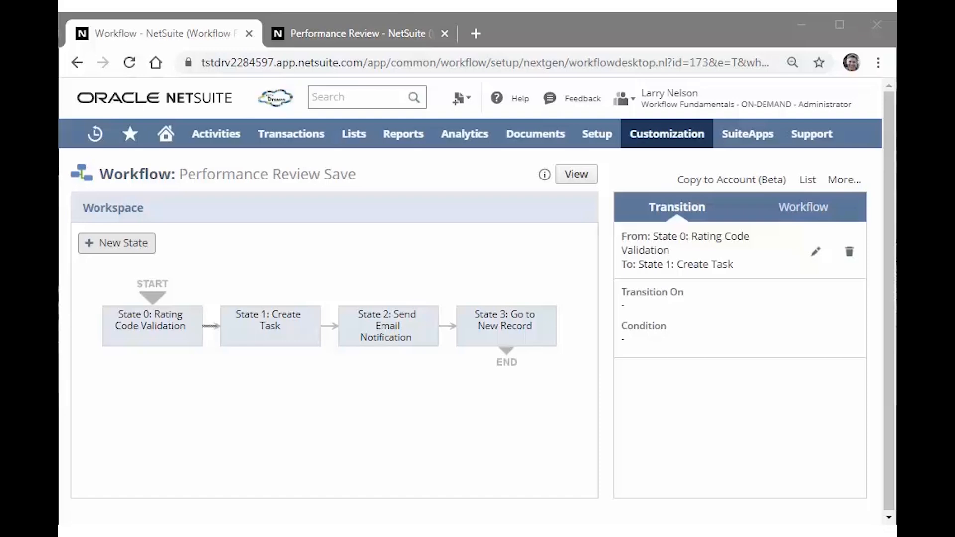
- Create a Return User Error action in State 0 with the text "Rating Code must be A, B, or C."
left_click(151, 333)
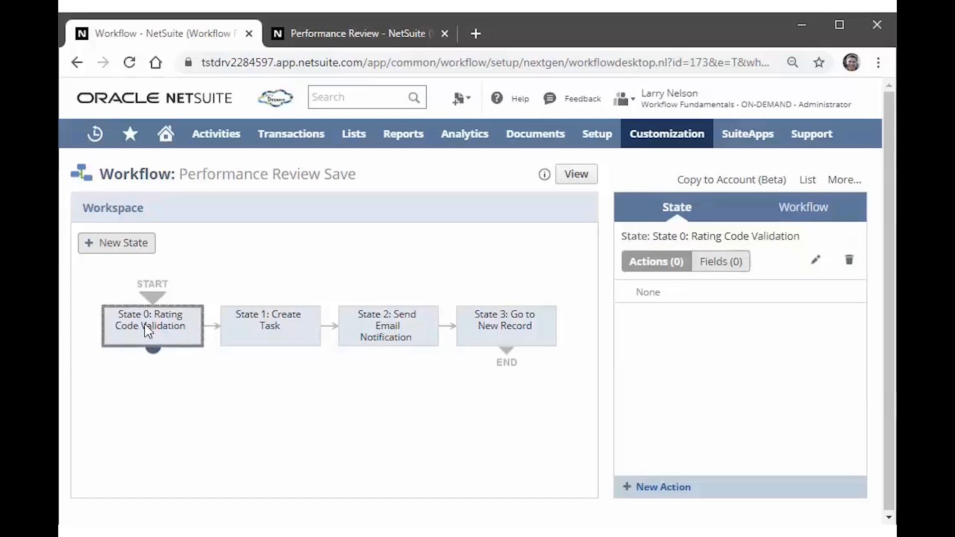
left_click(659, 488)
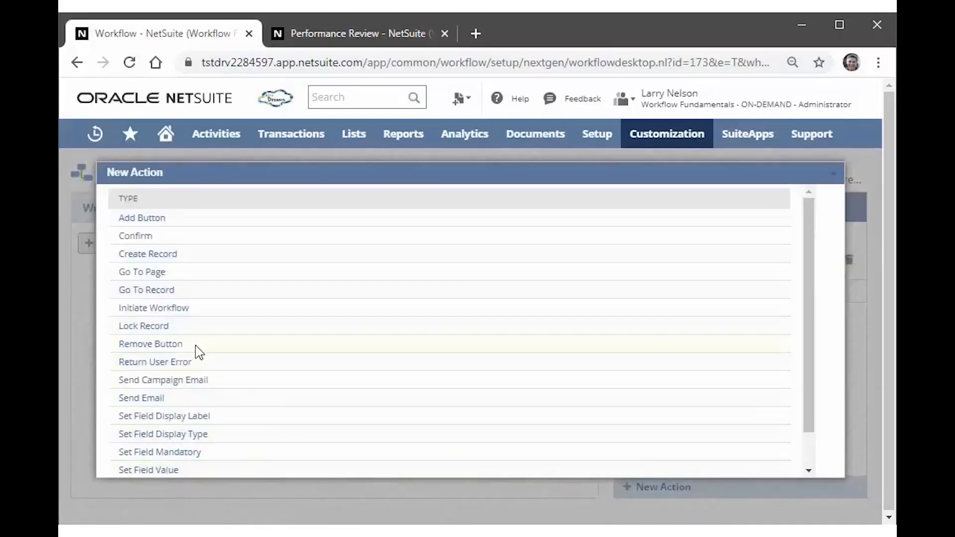
left_click(184, 365)
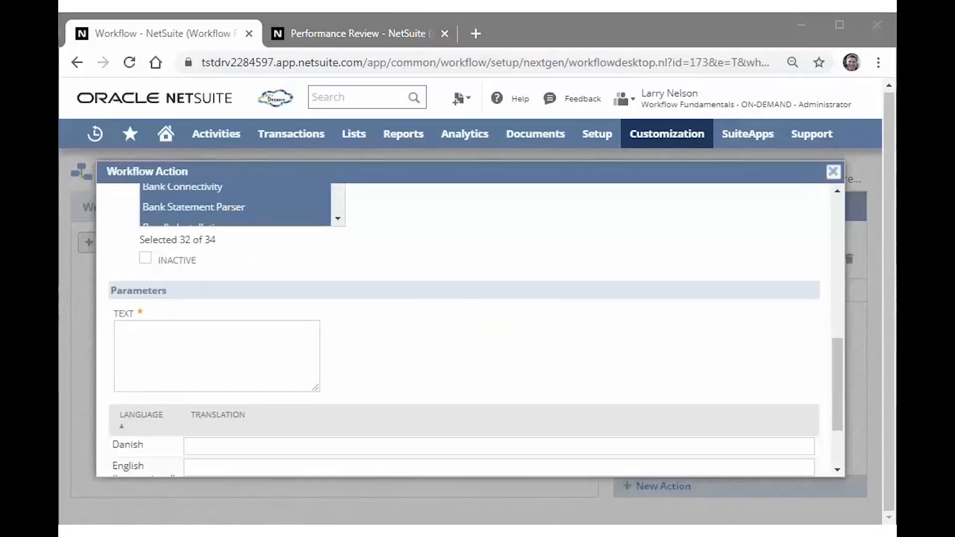
left_click(212, 358)
type("Rating Code must be A, B, or C")
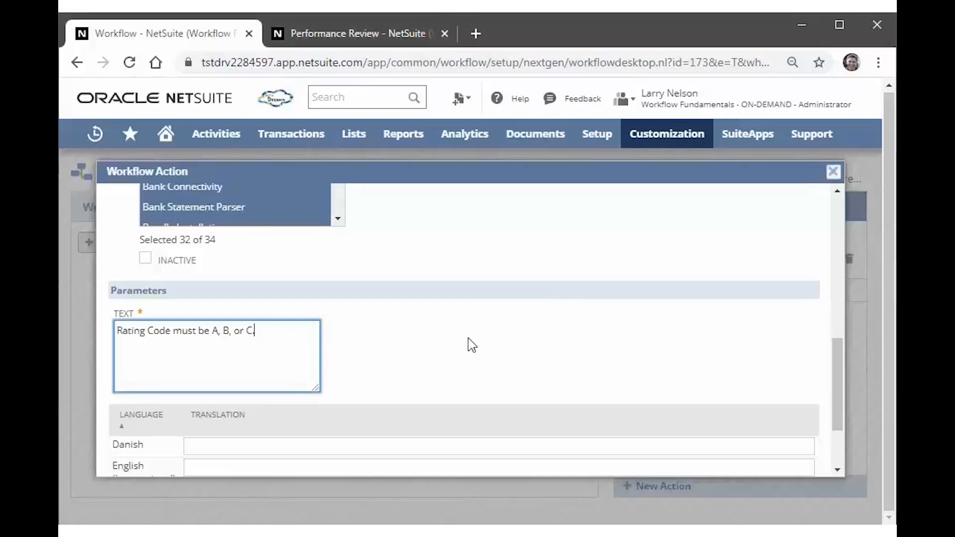
type(".")
left_click(468, 339)
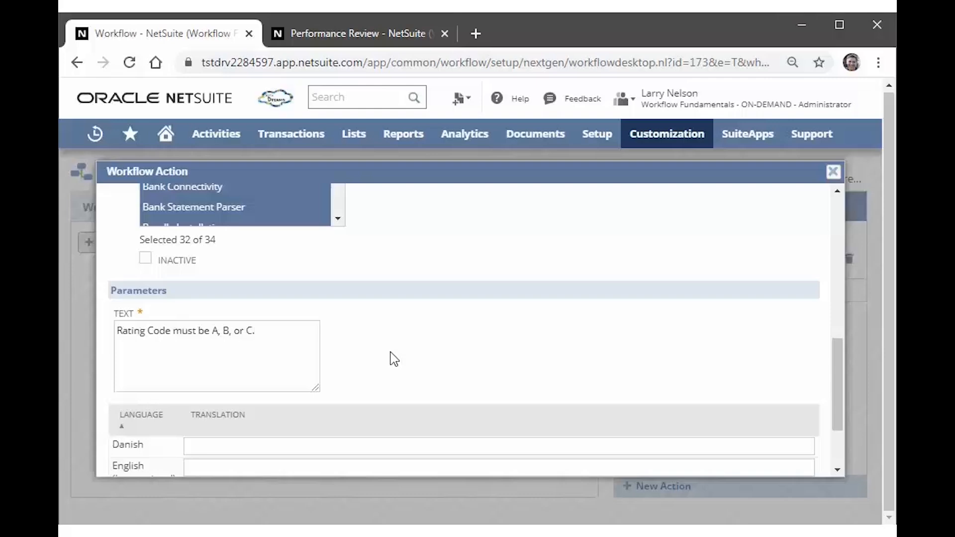
- Add a visual builder condition row to the error action requiring Rating Code not equal A
scroll(391, 354, "up", 5)
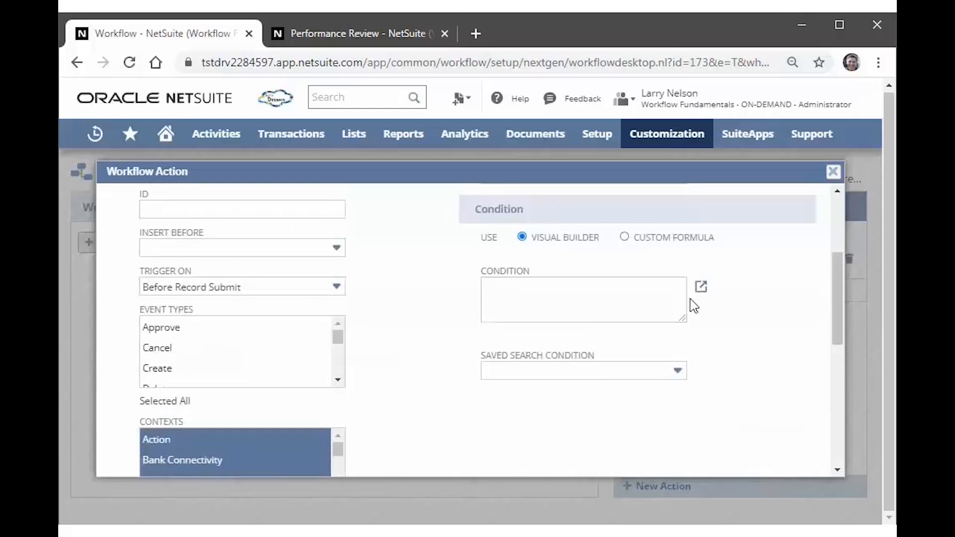
left_click(701, 287)
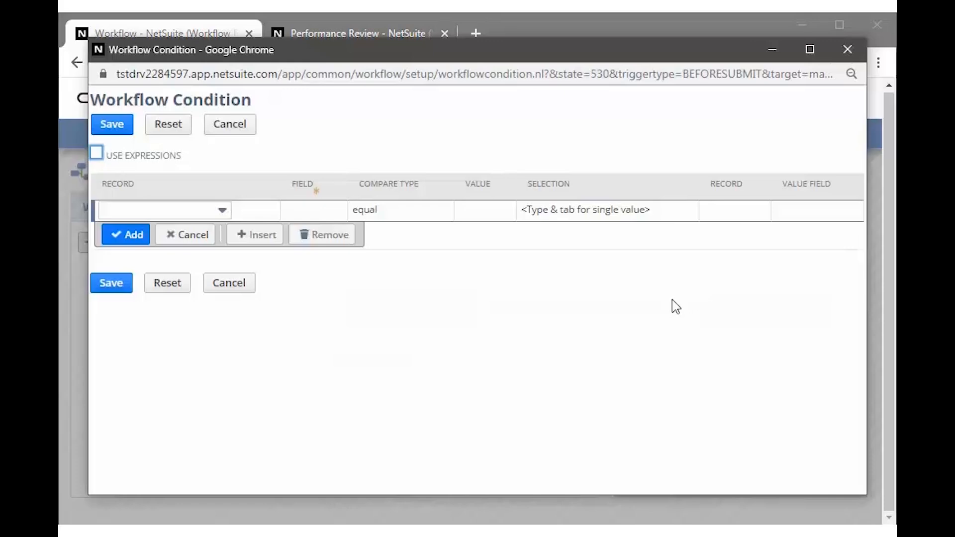
left_click(297, 218)
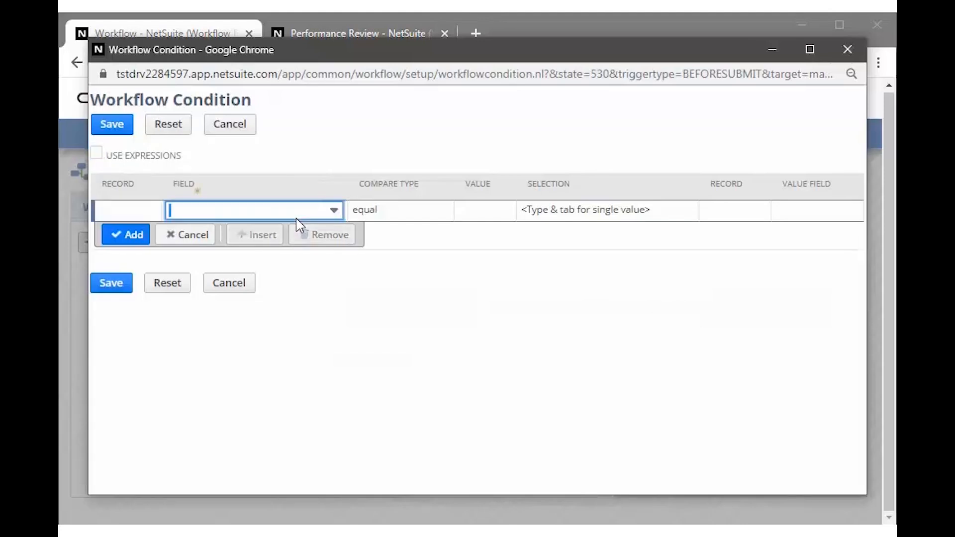
type("r")
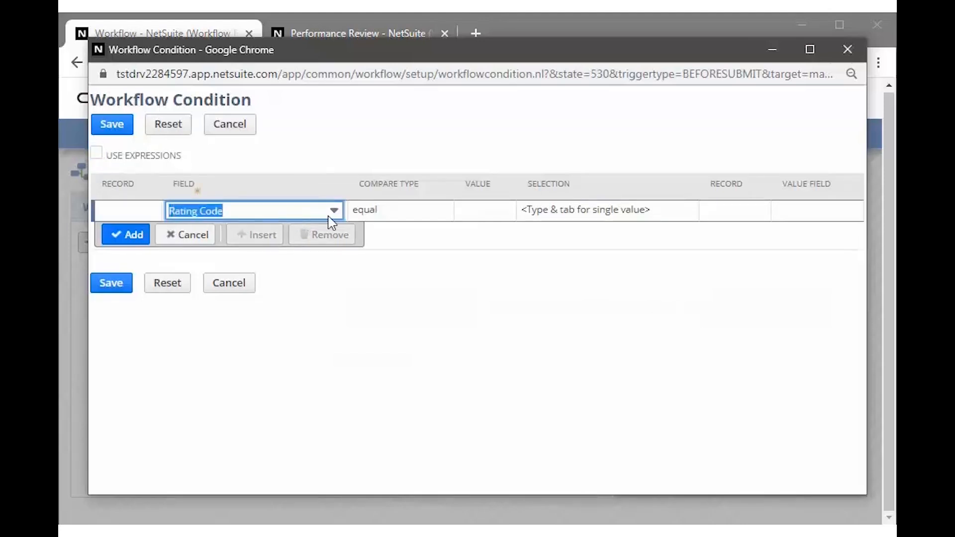
left_click(380, 215)
left_click(383, 219)
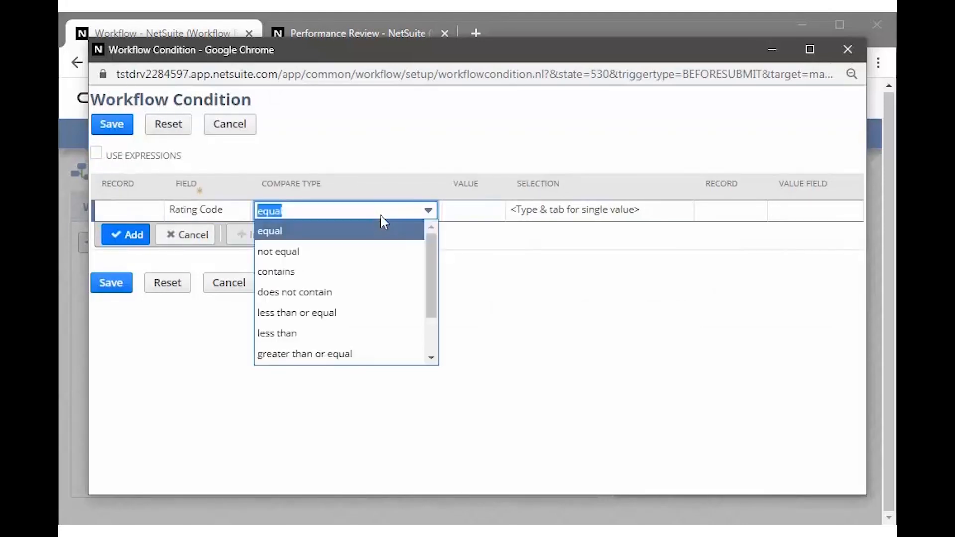
left_click(352, 254)
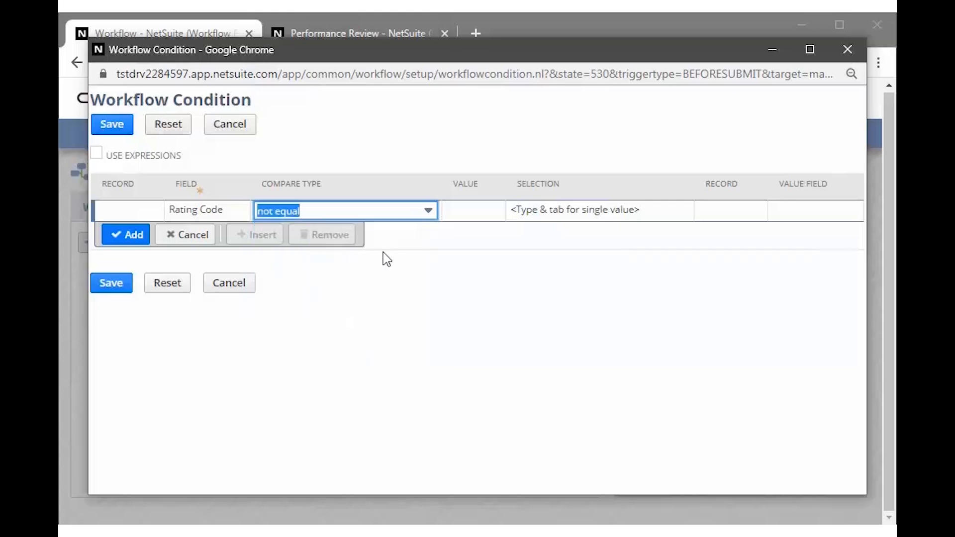
left_click(460, 219)
type("A")
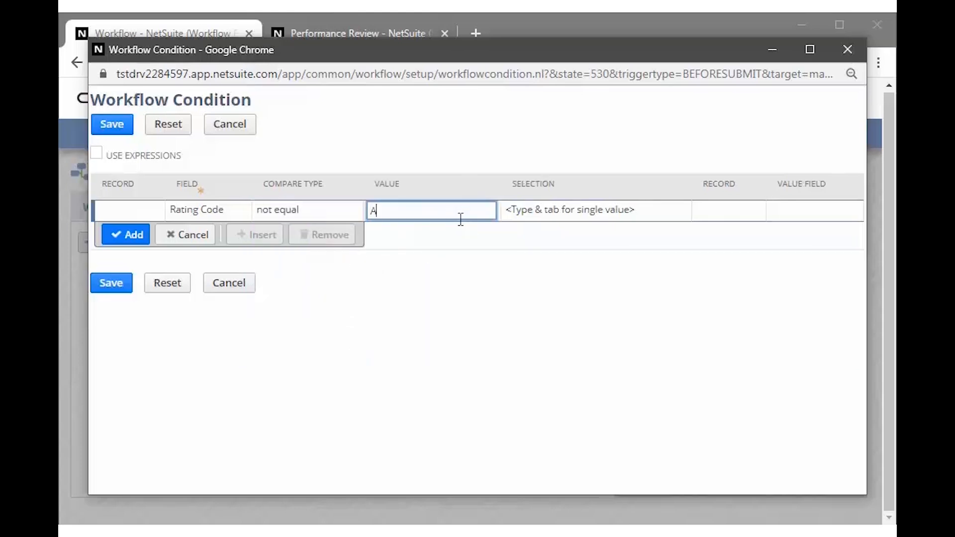
left_click(127, 235)
- Add a second condition row requiring Rating Code not equal B
left_click(297, 237)
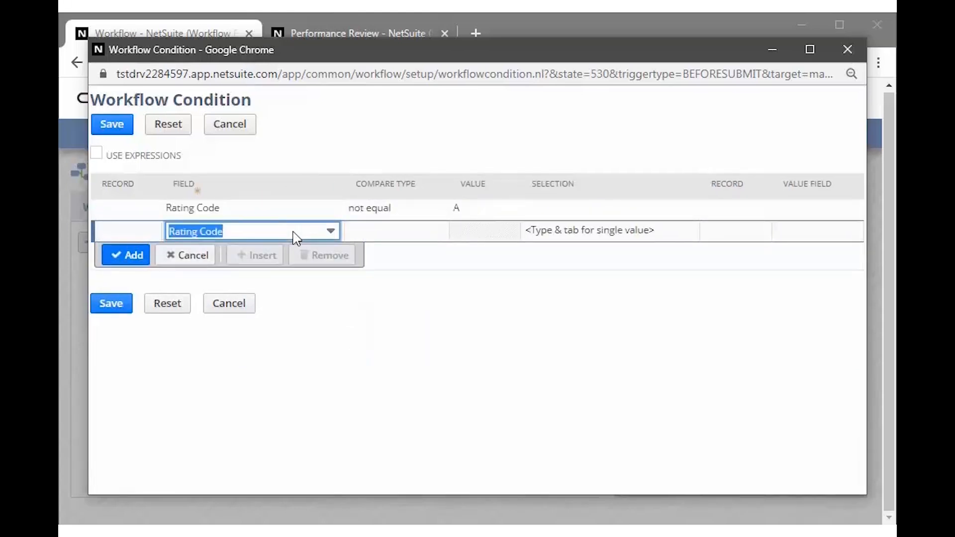
left_click(396, 240)
left_click(395, 241)
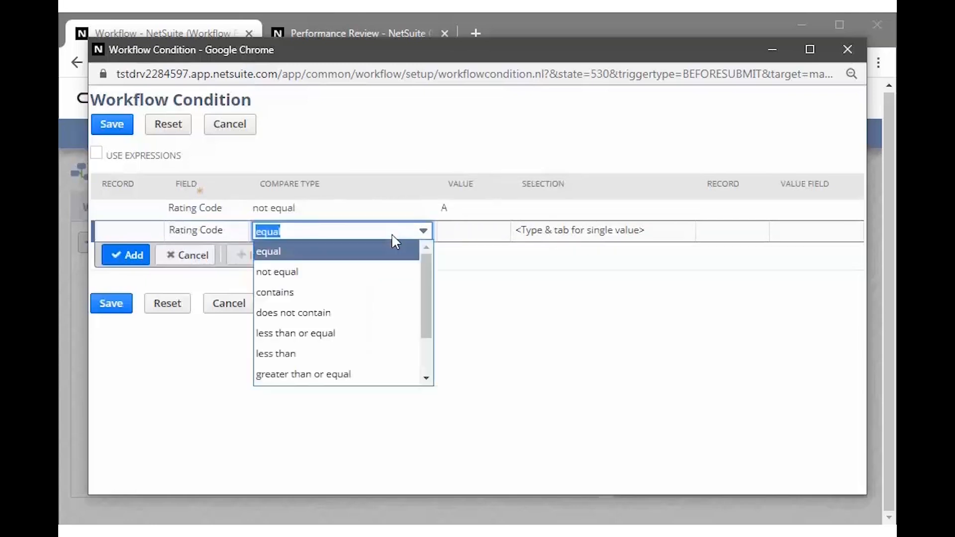
left_click(378, 273)
left_click(450, 234)
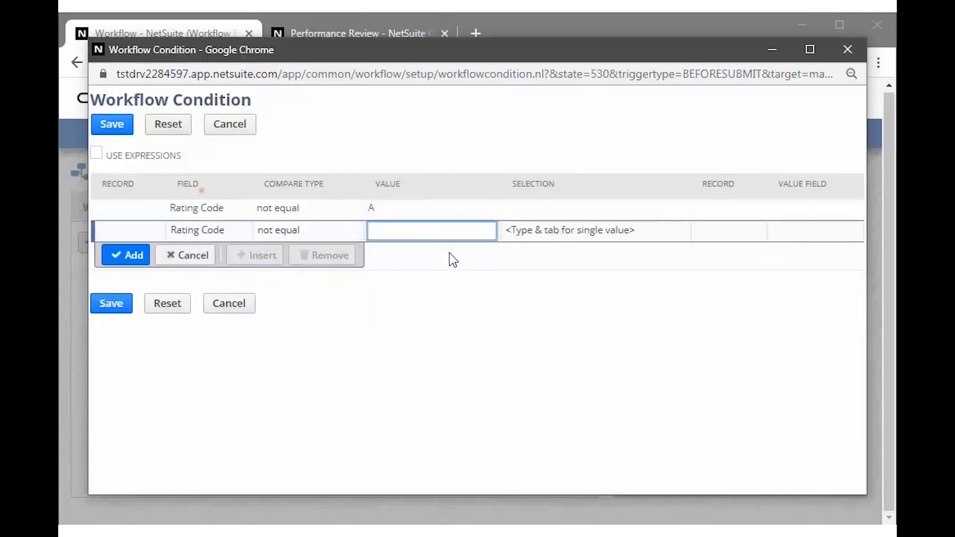
type("B")
left_click(135, 257)
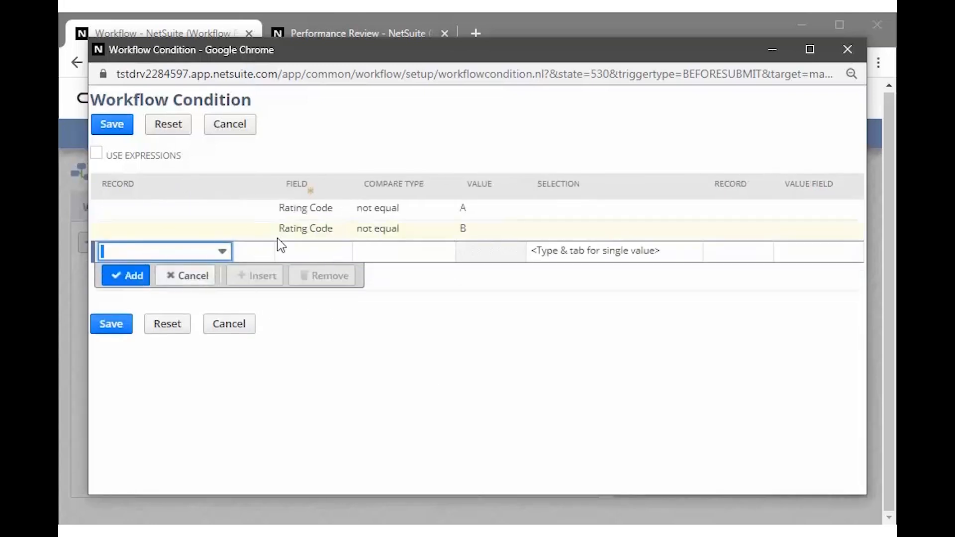
- Add a third condition row requiring Rating Code not equal C
left_click(303, 254)
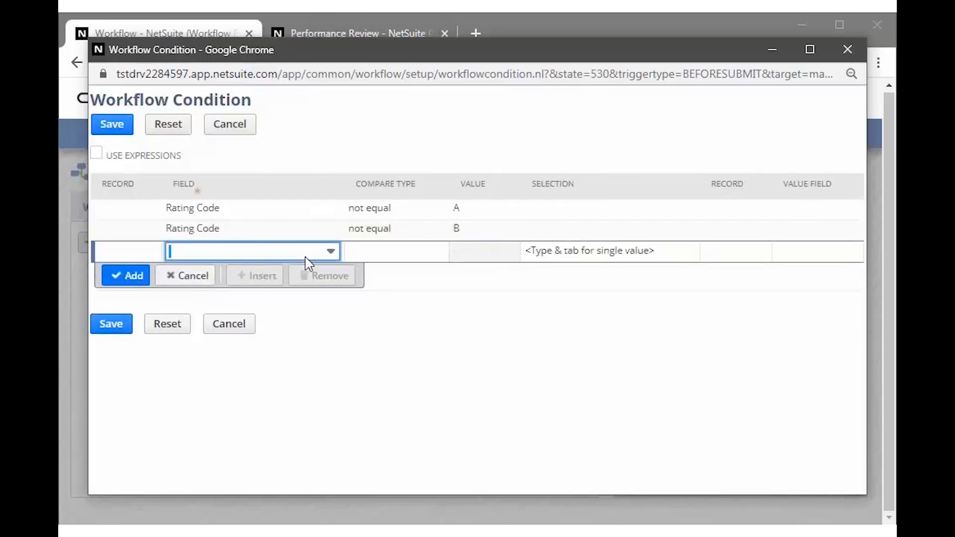
left_click(368, 257)
left_click(358, 261)
left_click(288, 291)
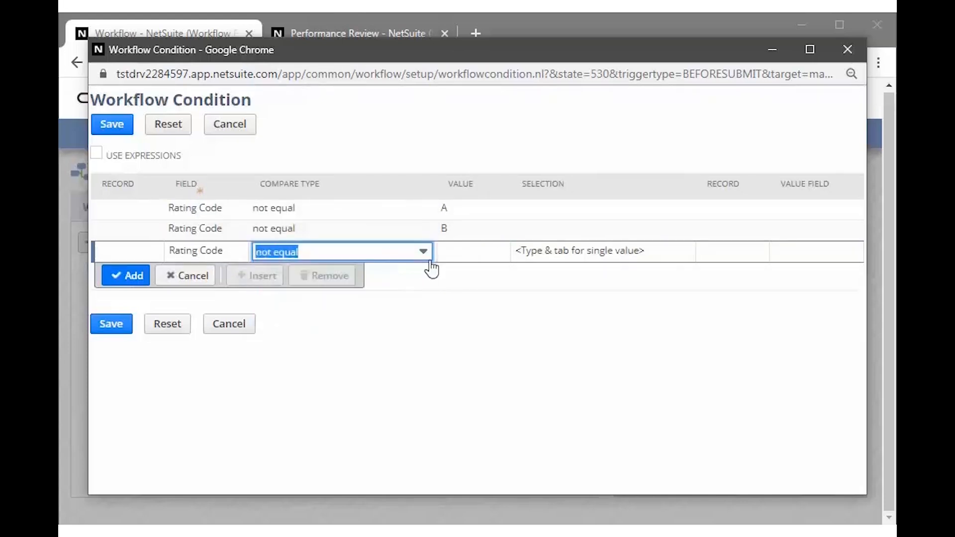
left_click(448, 251)
type("C")
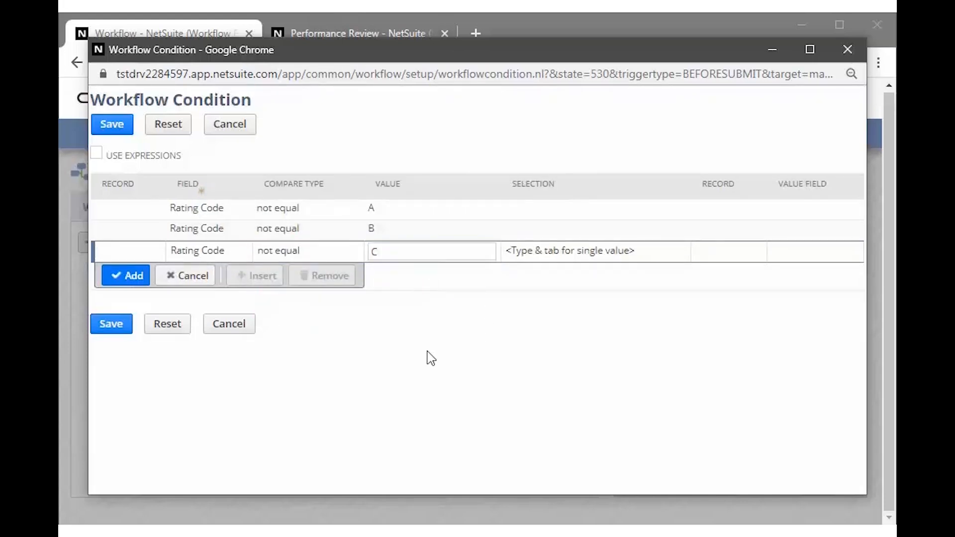
left_click(138, 289)
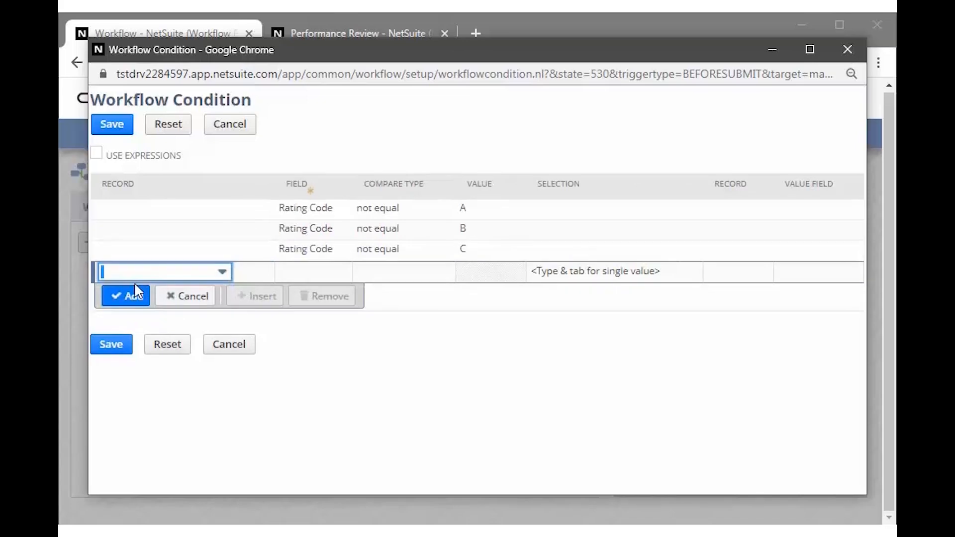
- Save the three-row workflow condition and the Return User Error action in State 0
left_click(114, 345)
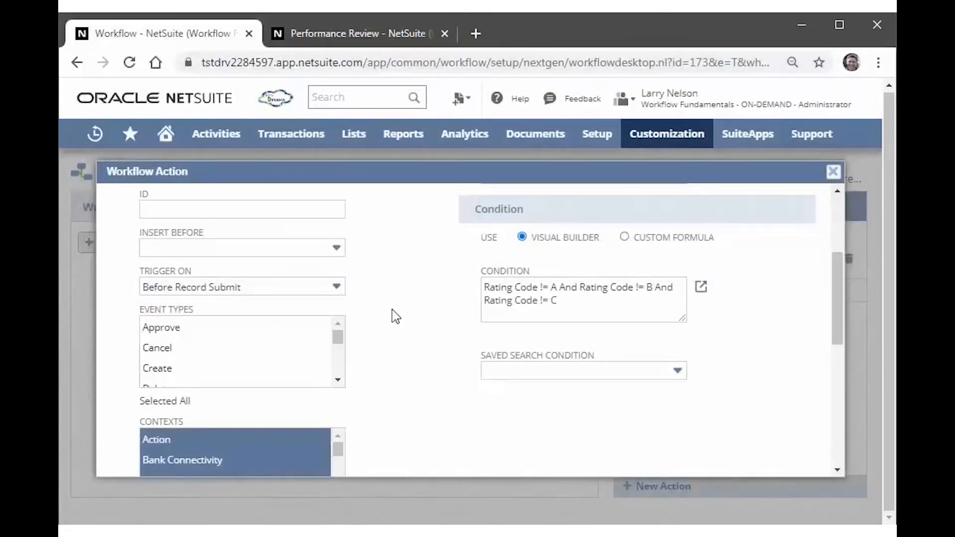
scroll(393, 314, "up", 3)
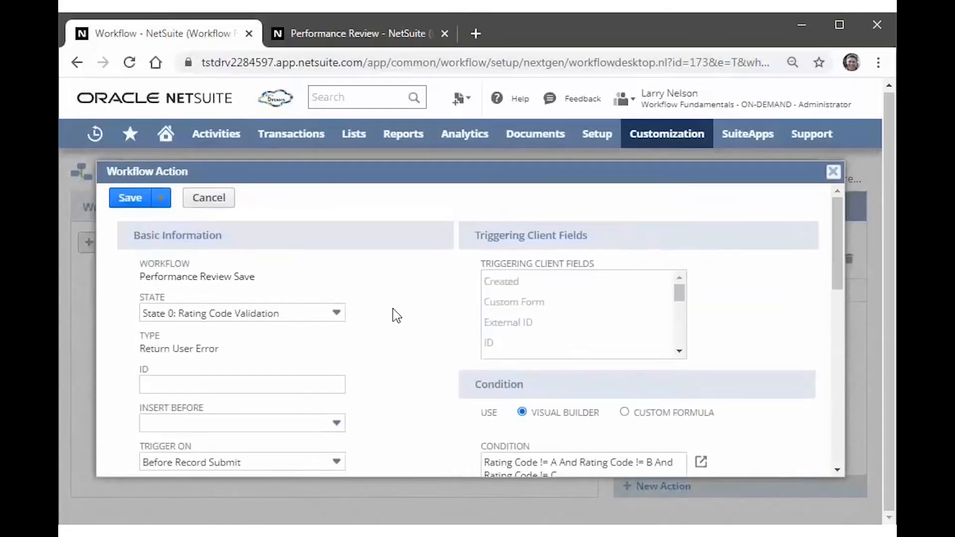
left_click(129, 199)
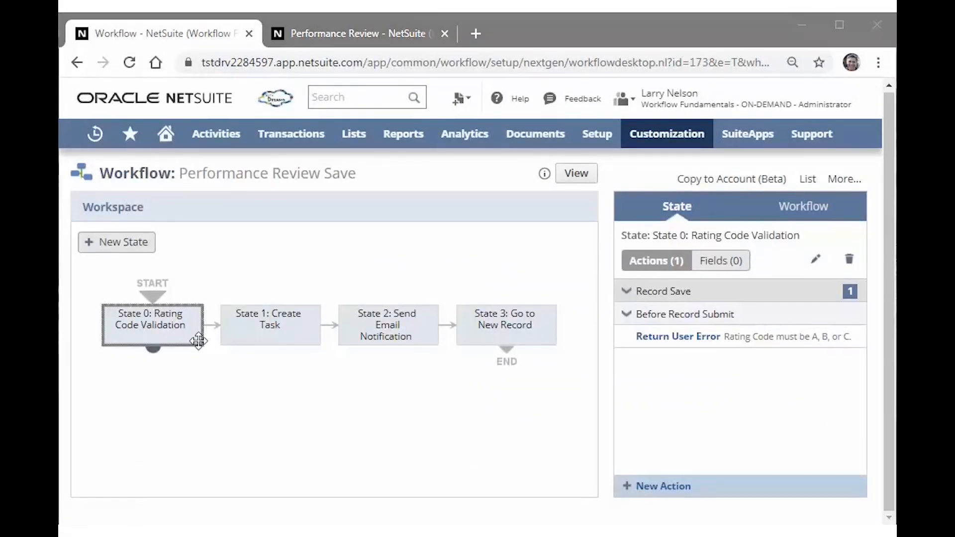
left_click(407, 273)
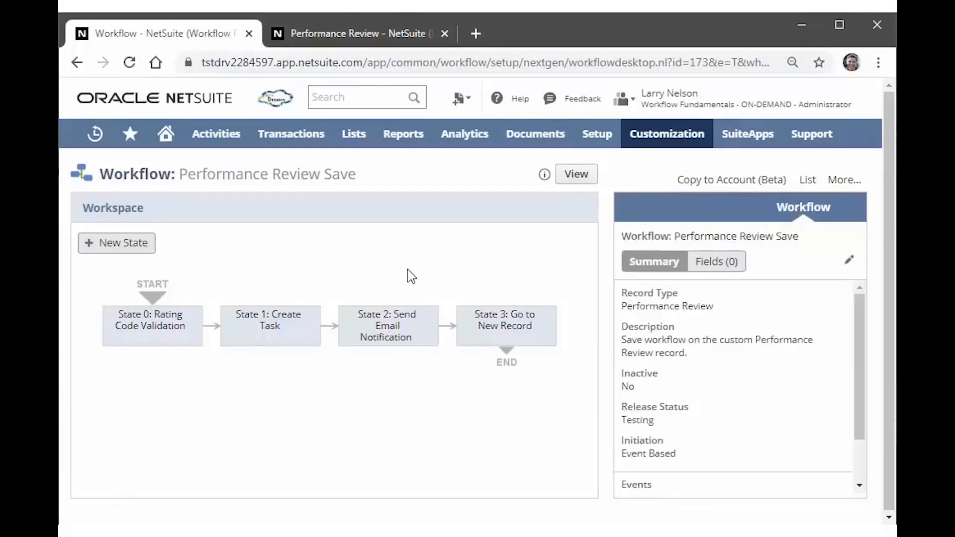
- Start a new Performance Review record from the review list and set its review period to Q2 Performance Review #3
left_click(356, 40)
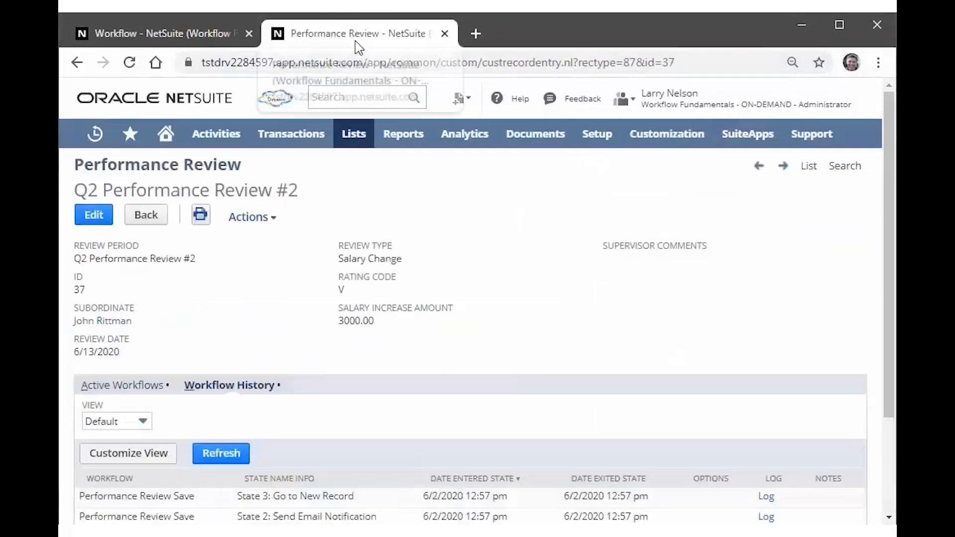
left_click(809, 167)
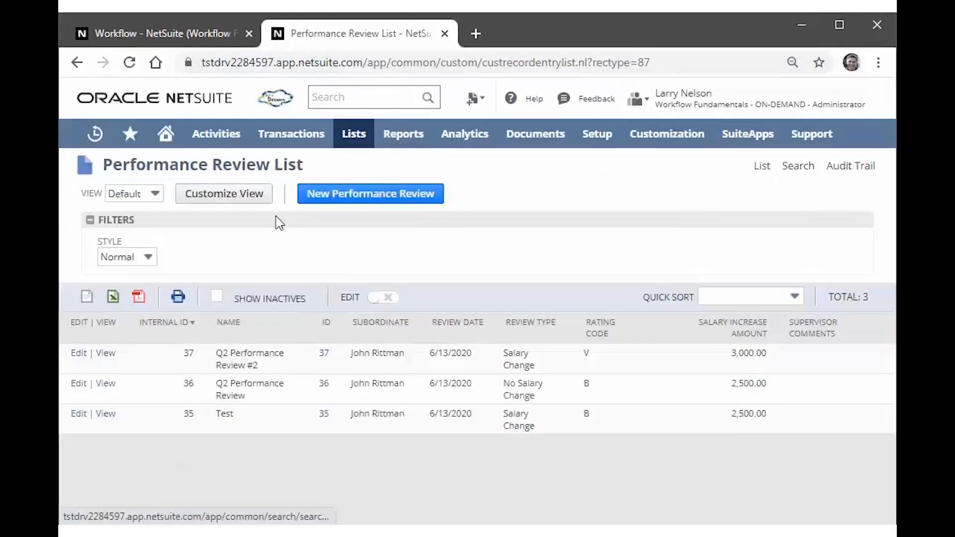
left_click(367, 197)
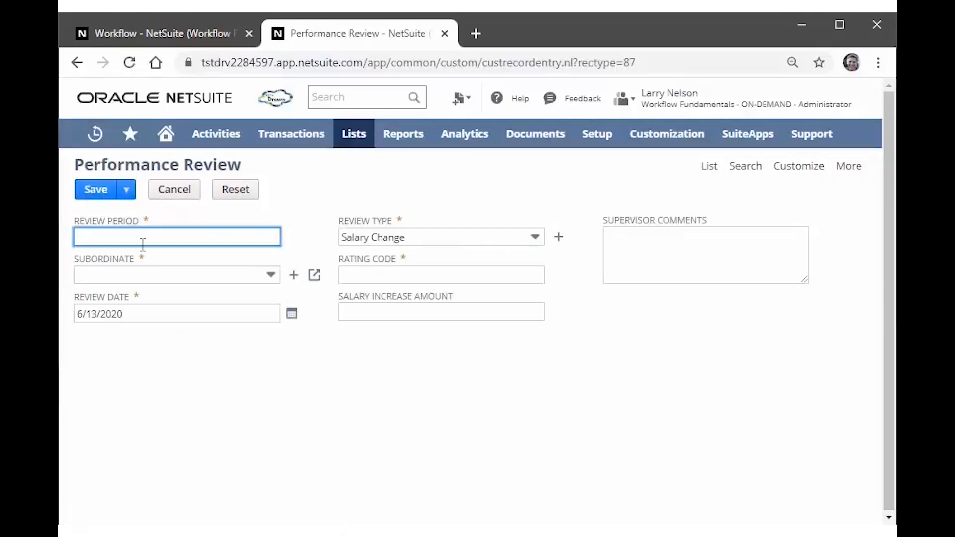
left_click(140, 241)
type("Q2 Performance Review #2")
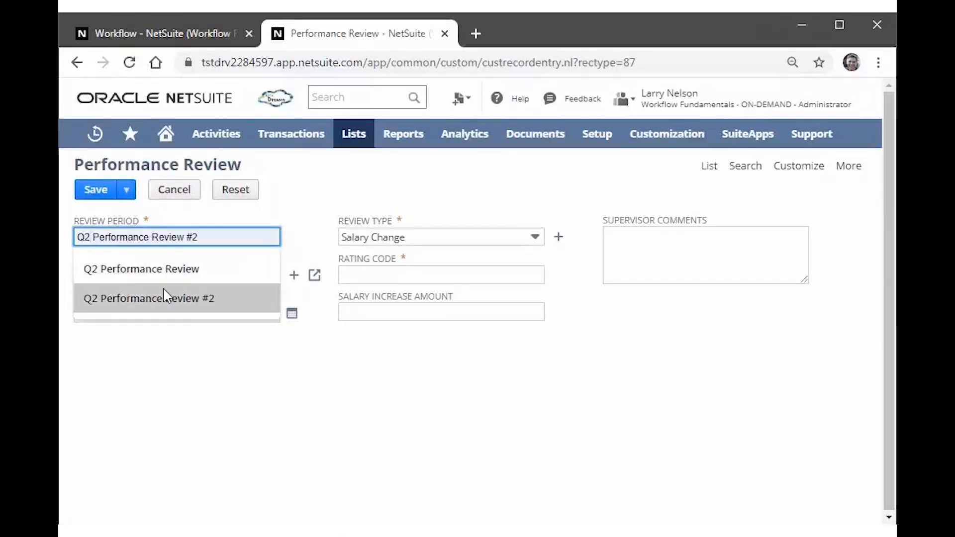
left_click(166, 299)
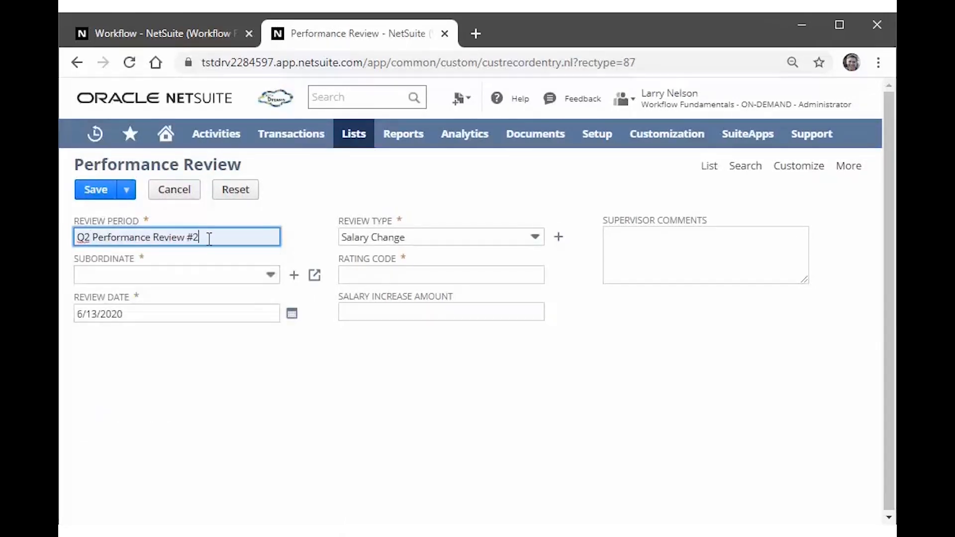
key("BackSpace")
type("3")
left_click(182, 340)
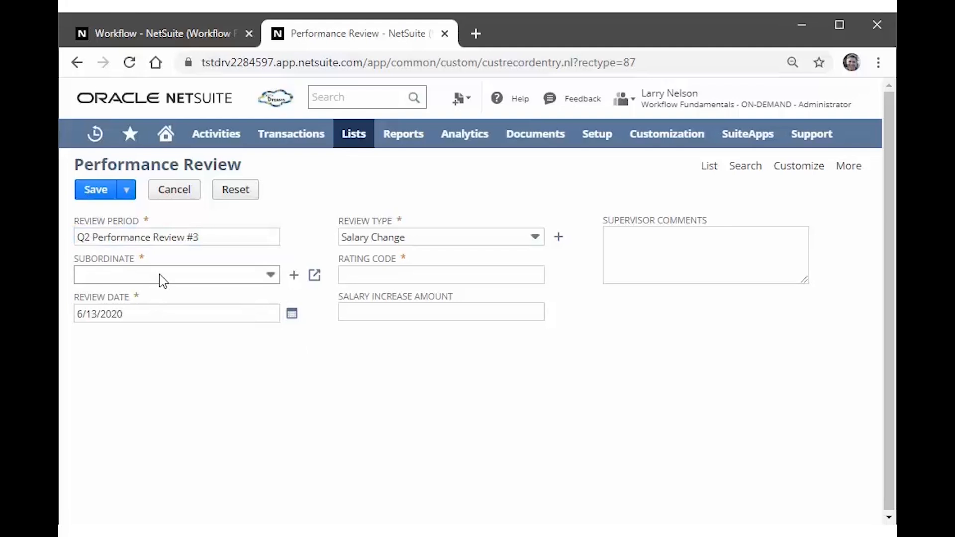
- Select the subordinate, set Rating Code to V and Salary Increase Amount to 2500.00, and try to save the review
left_click(163, 280)
left_click(156, 336)
left_click(162, 382)
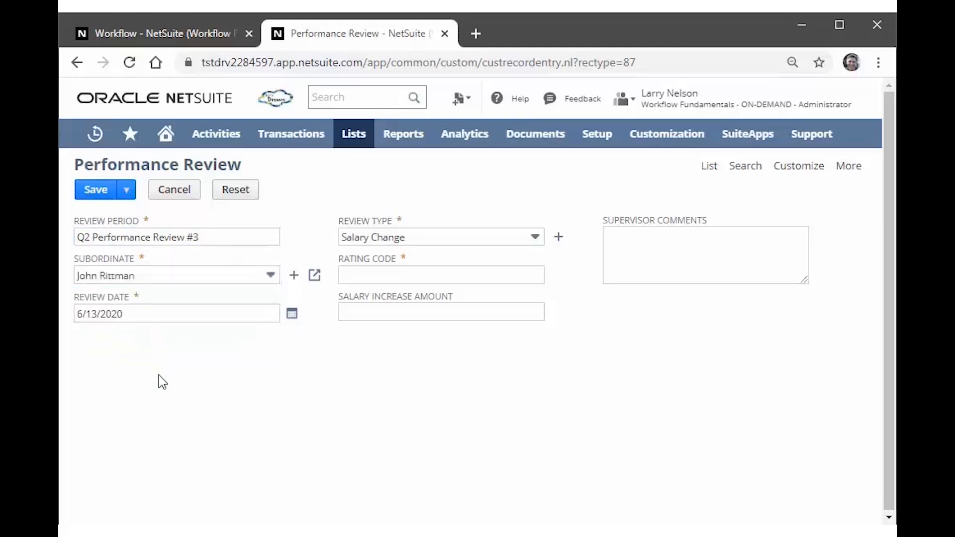
left_click(395, 274)
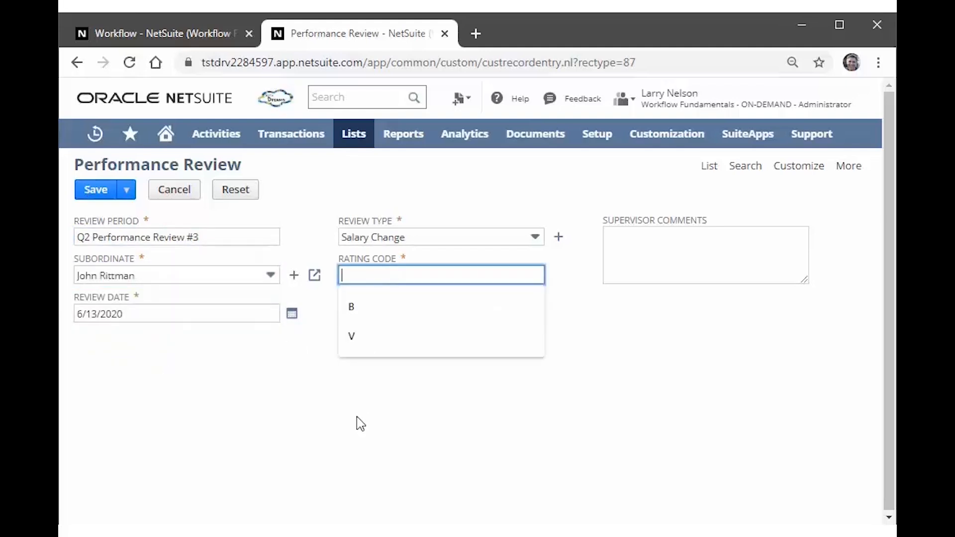
left_click(367, 343)
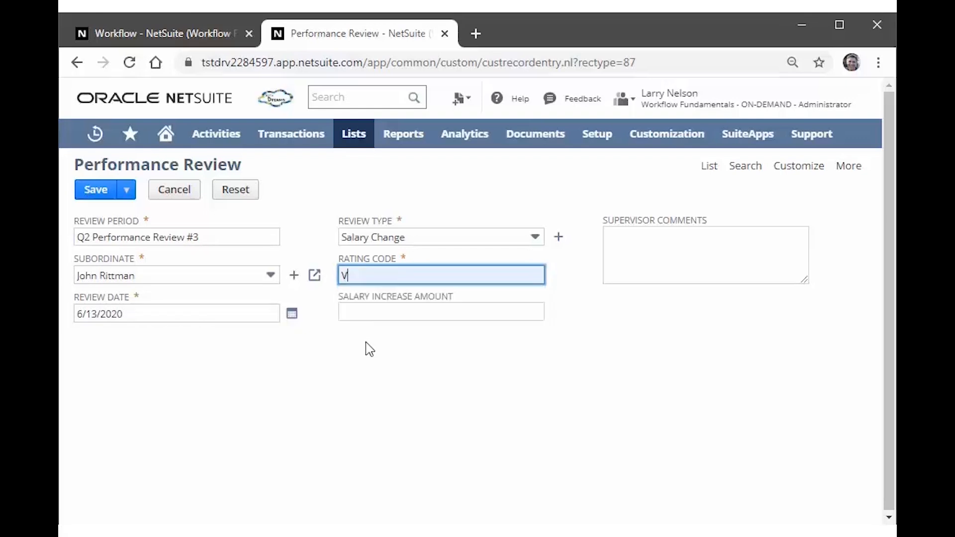
left_click(371, 311)
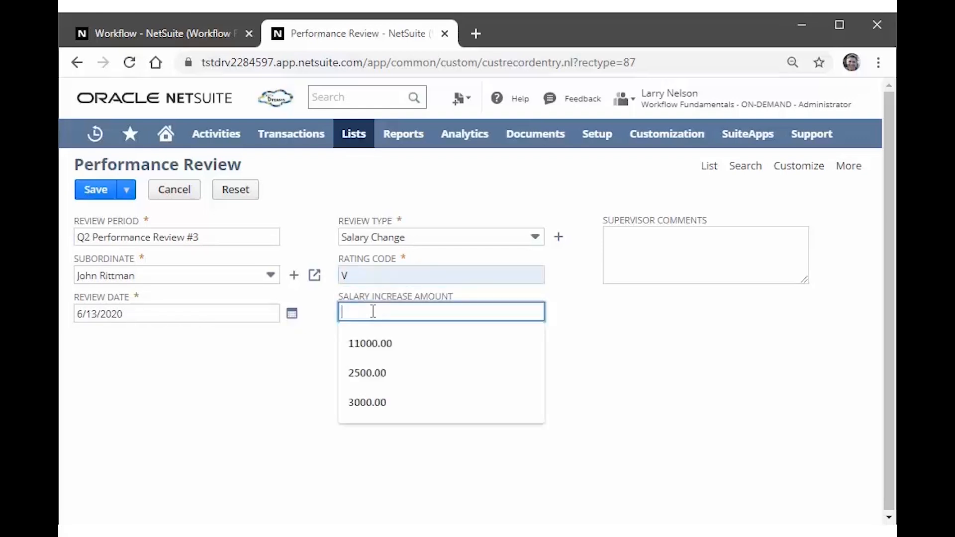
left_click(396, 376)
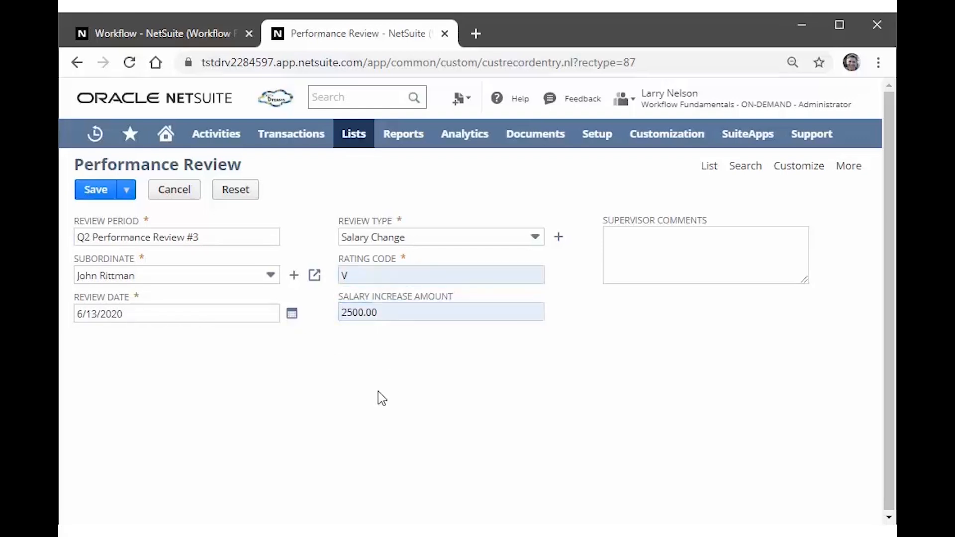
left_click(97, 195)
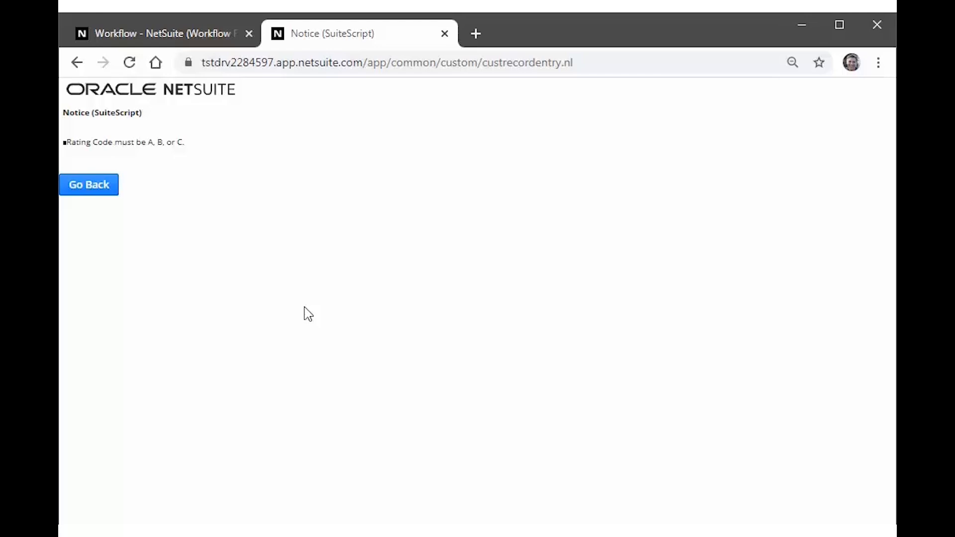
- Return to the review form, reselect the subordinate, change Rating Code to B, and save the record
left_click(104, 193)
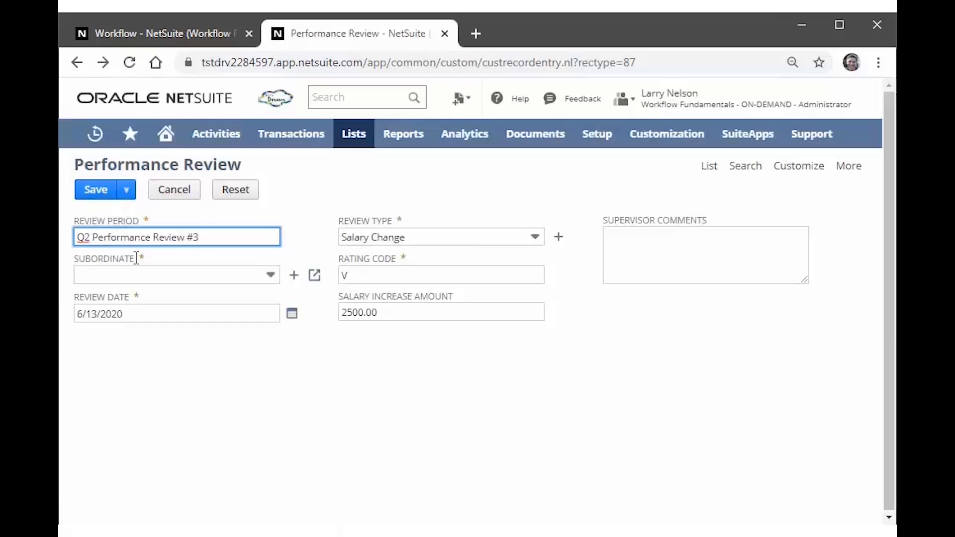
left_click(141, 275)
left_click(132, 335)
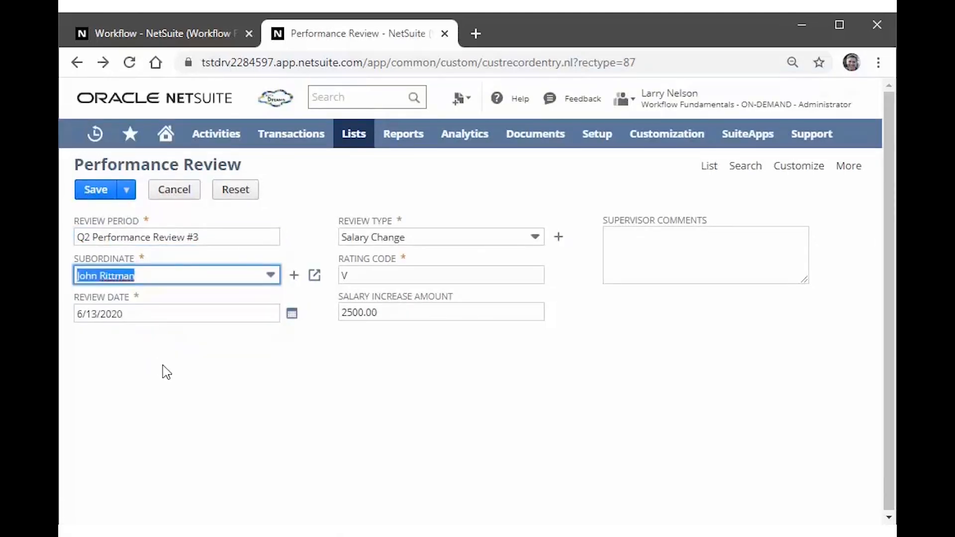
double_click(384, 276)
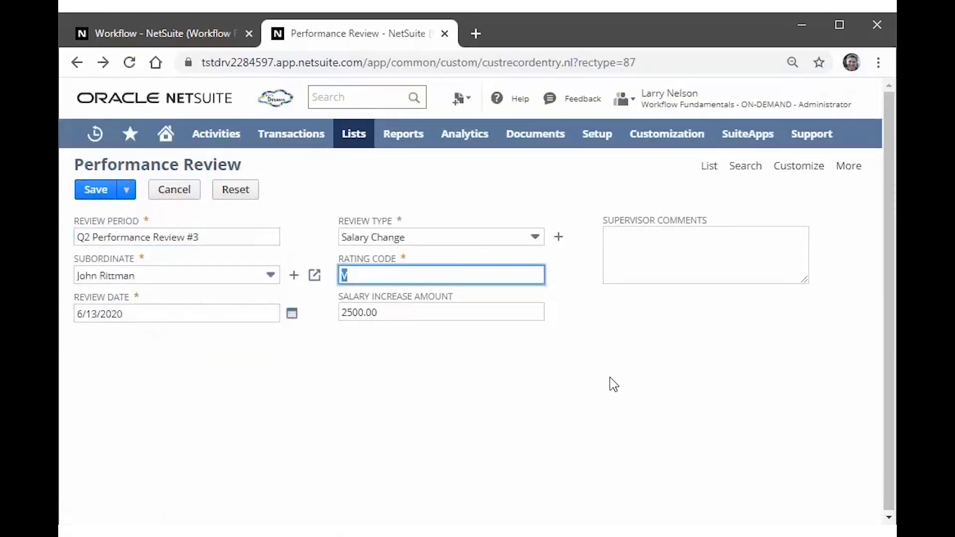
type("B")
left_click(469, 375)
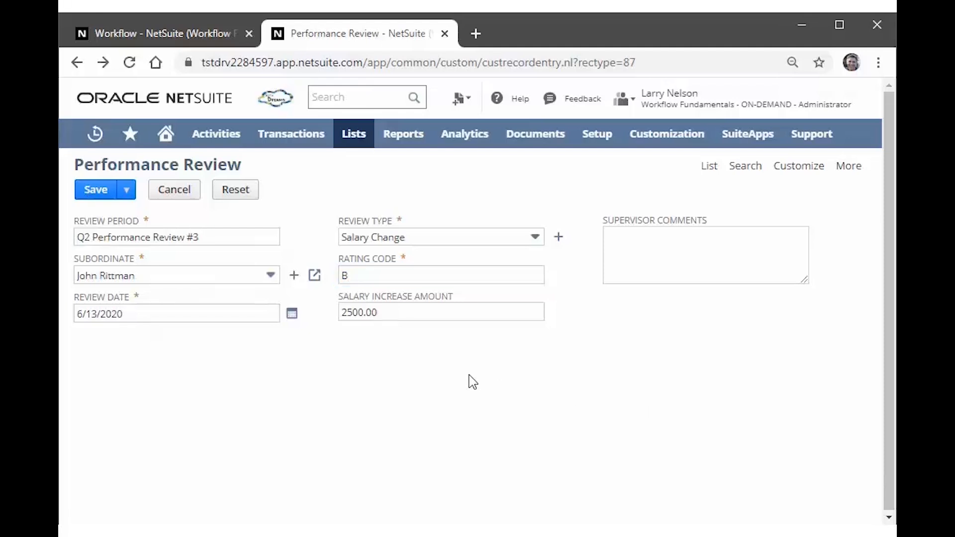
left_click(96, 191)
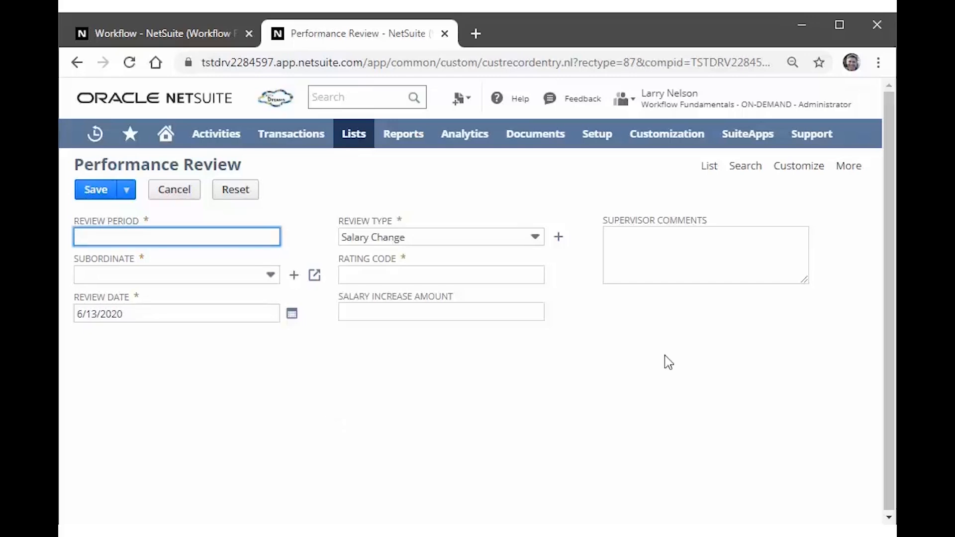
- Leave the blank review form for the Performance Review list and open Q2 Performance Review #3 for viewing
left_click(711, 181)
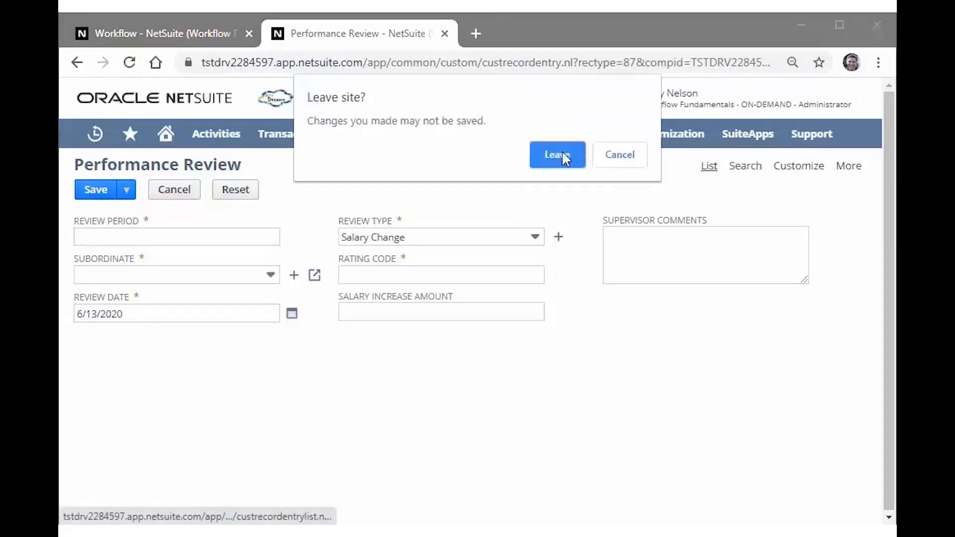
left_click(561, 153)
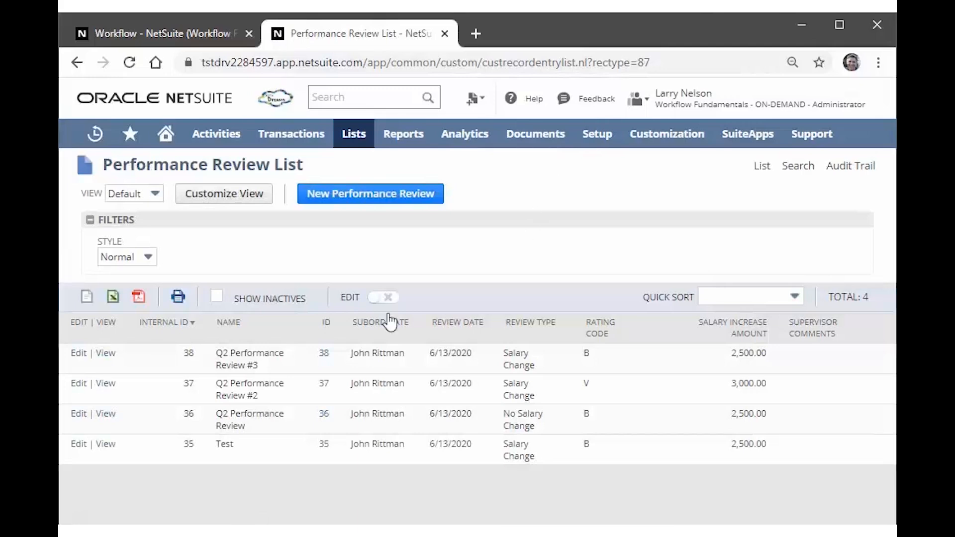
left_click(106, 354)
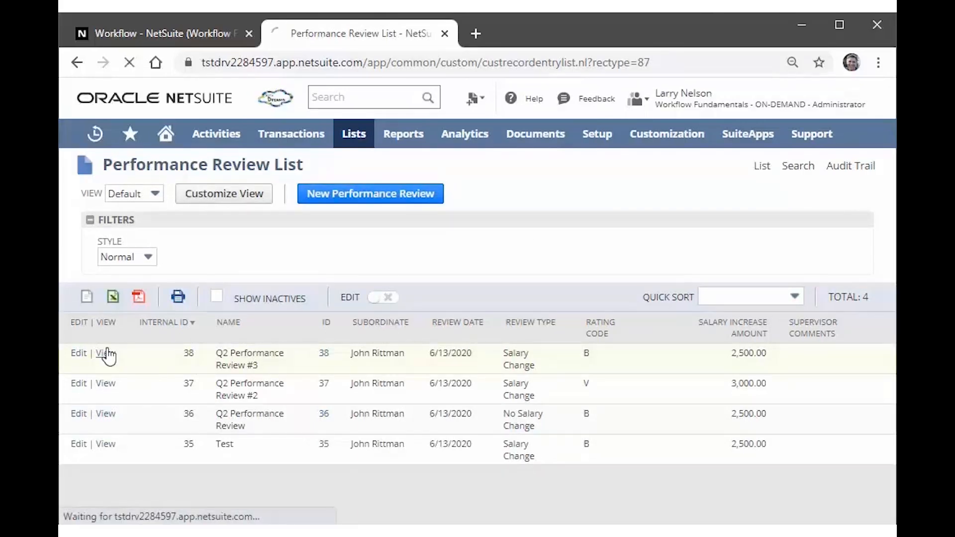
- Show the review's workflow history and open the log for State 0: Rating Code Validation
scroll(420, 297, "down", 1)
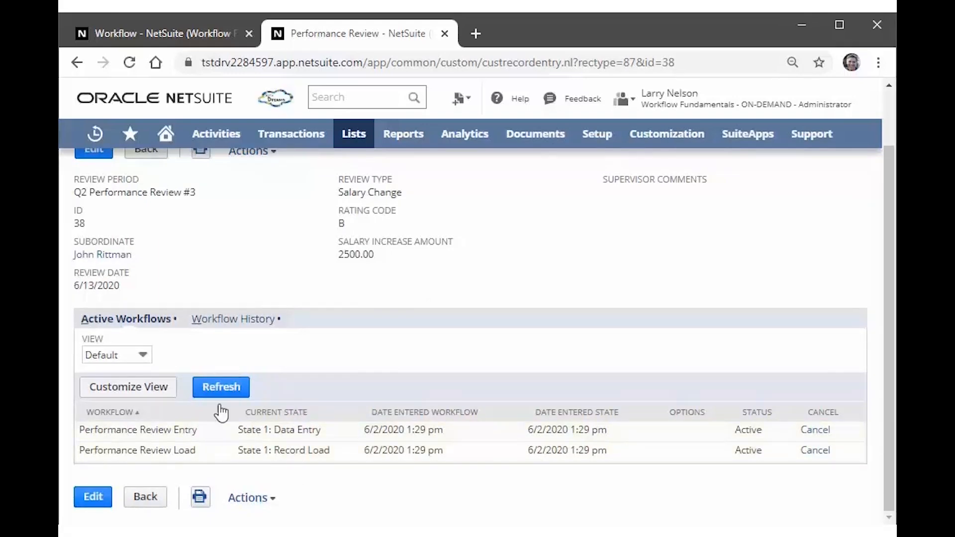
left_click(245, 326)
scroll(503, 305, "down", 2)
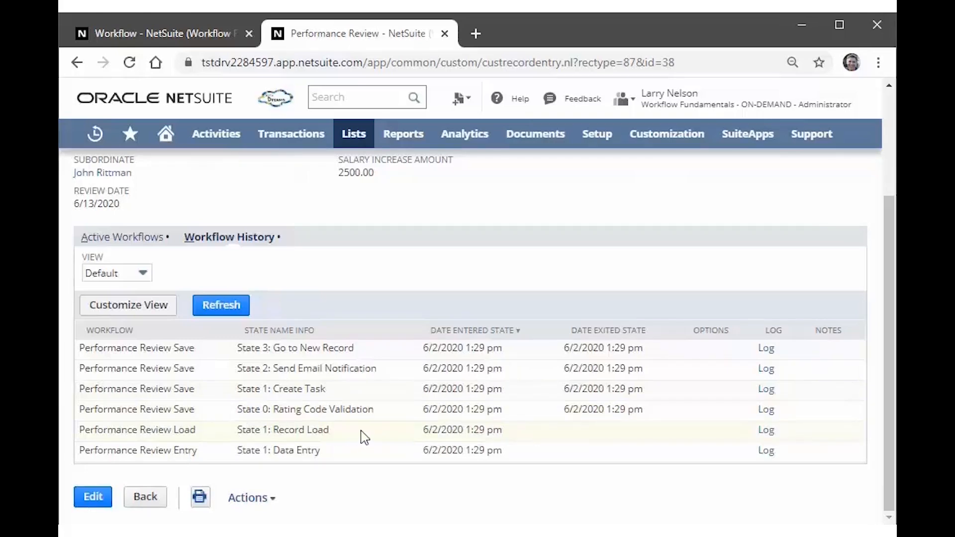
left_click(766, 414)
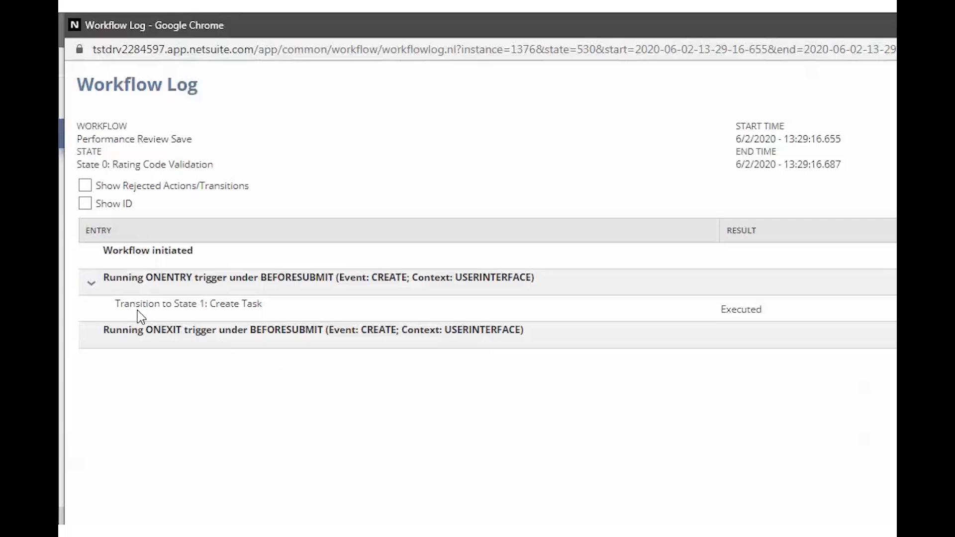
- Include rejected actions in the State 0 log, examine the Return User Error condition, and close the log
left_click(85, 187)
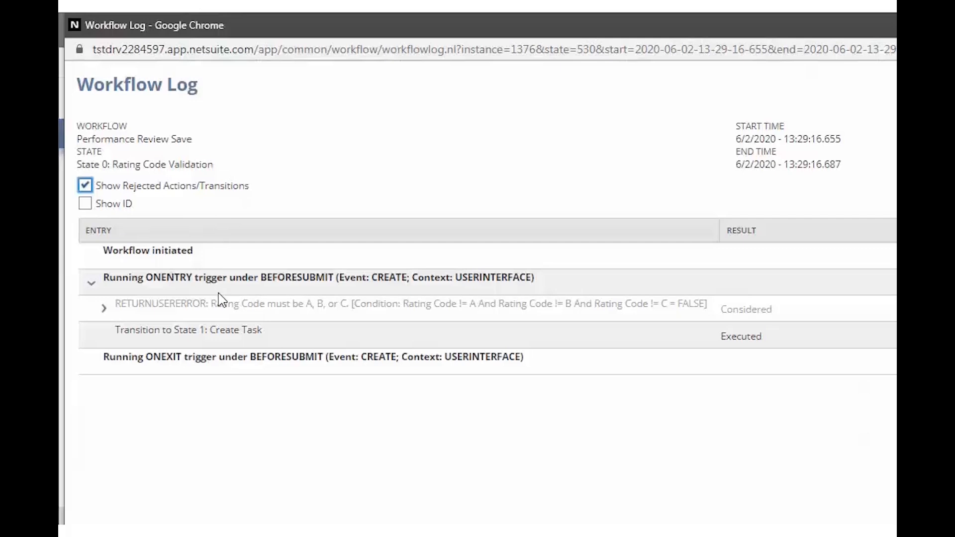
left_click_drag(954, 242, 891, 242)
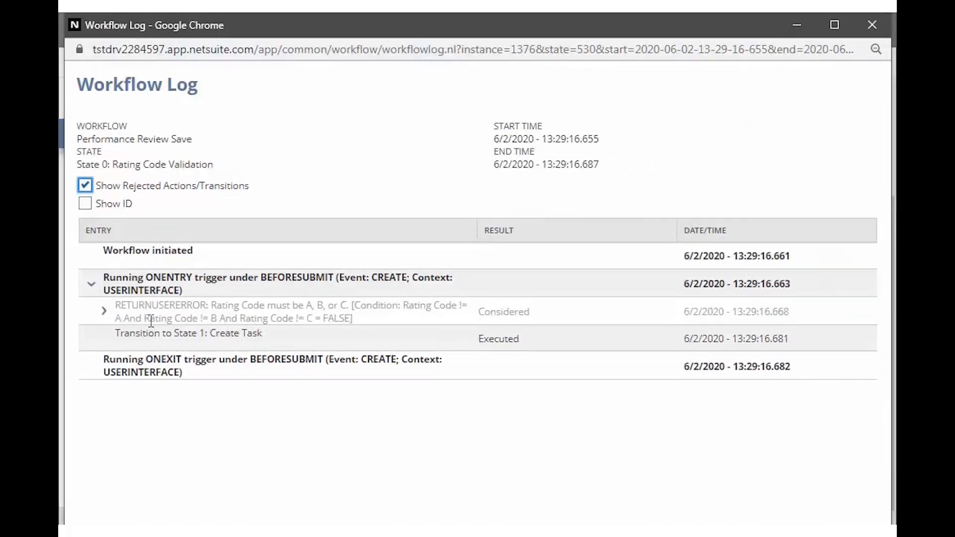
left_click(104, 312)
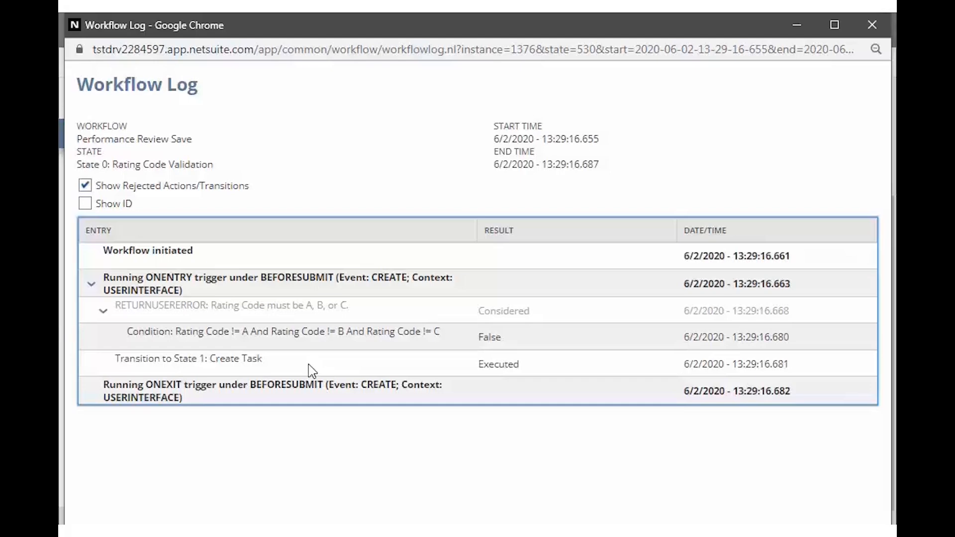
left_click(872, 24)
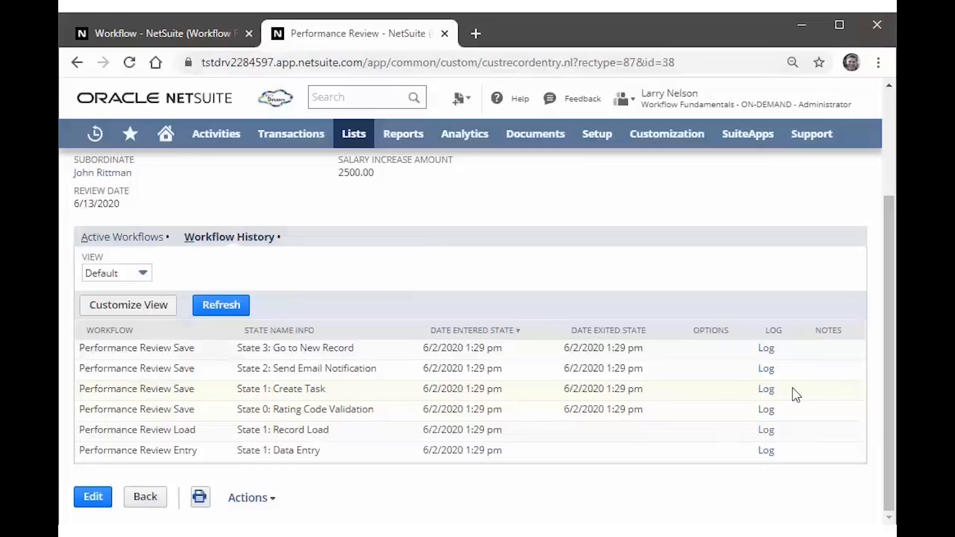
- Open the log for State 1: Create Task, examine the details of the task creation entry, and close it
left_click(766, 393)
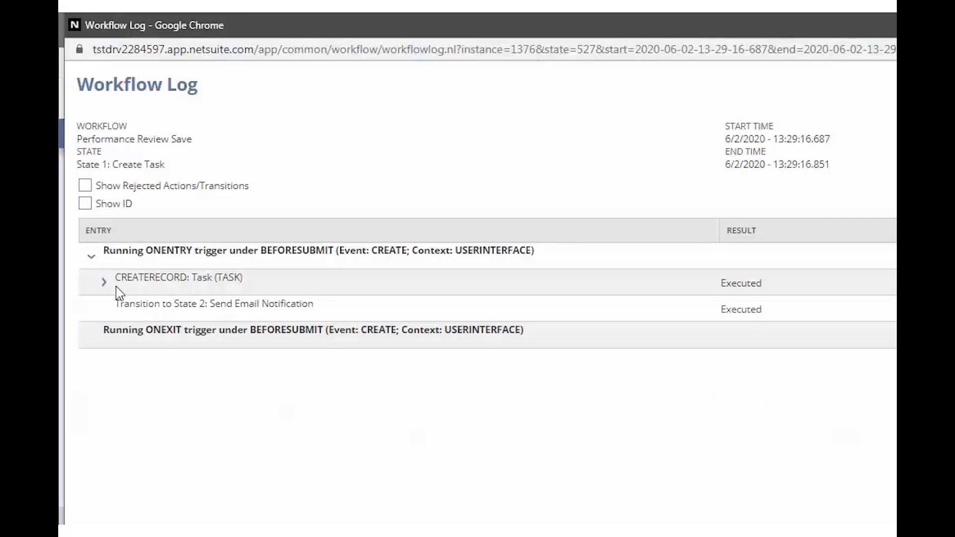
left_click(105, 282)
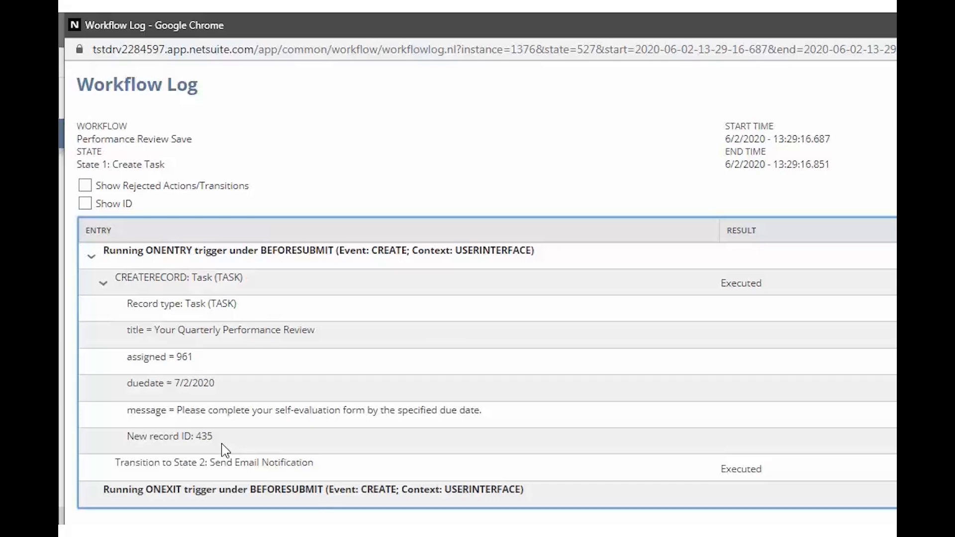
key("ctrl+w")
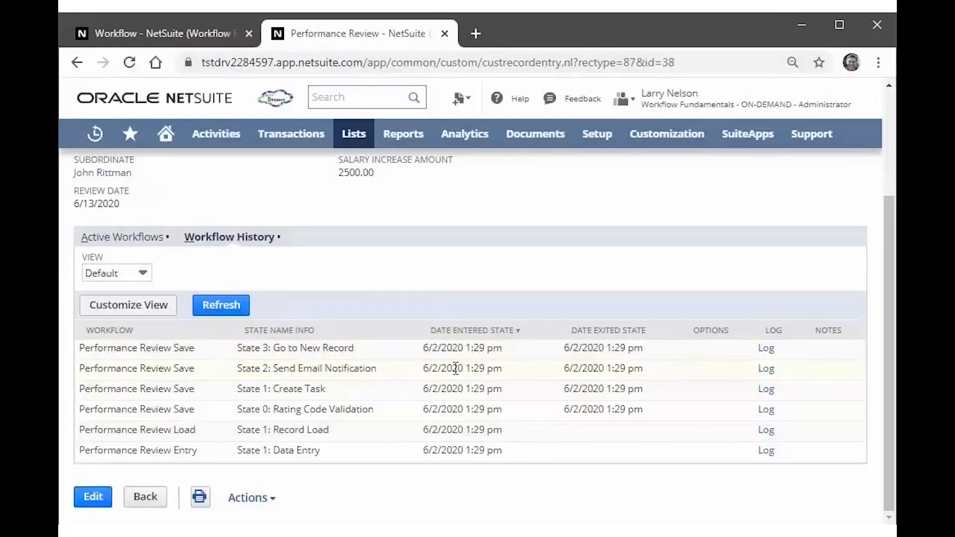
- Check how the send email action was processed in the State 2: Send Email Notification log, and close the log
left_click(766, 369)
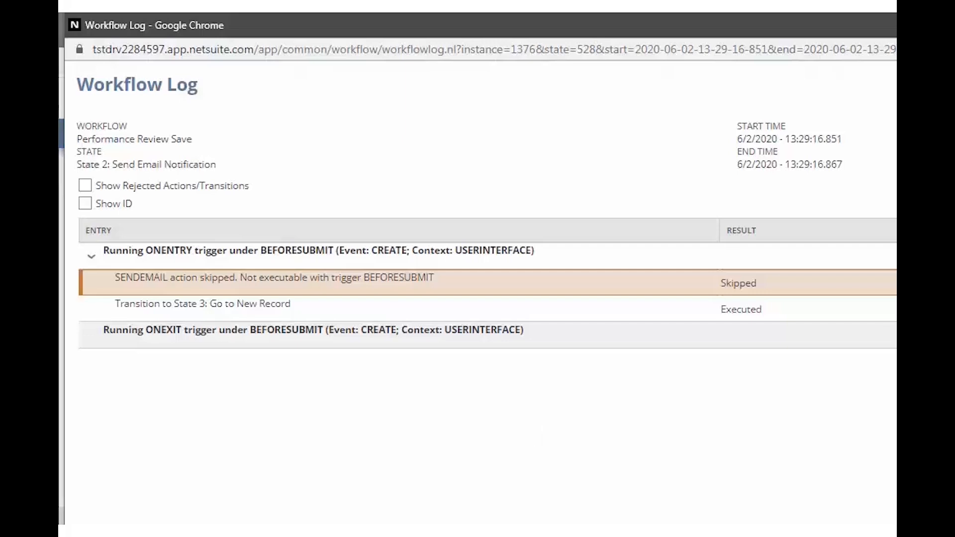
left_click_drag(954, 390, 889, 390)
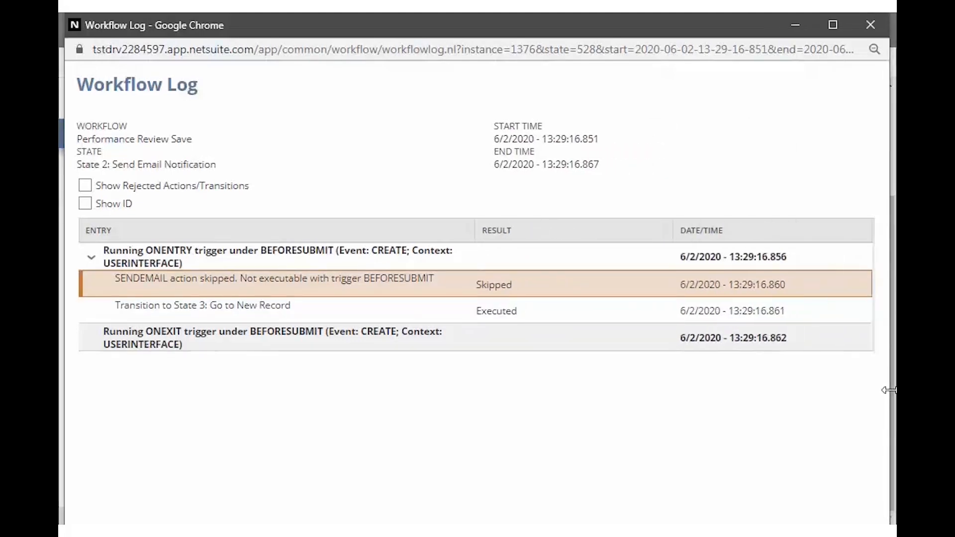
left_click(872, 26)
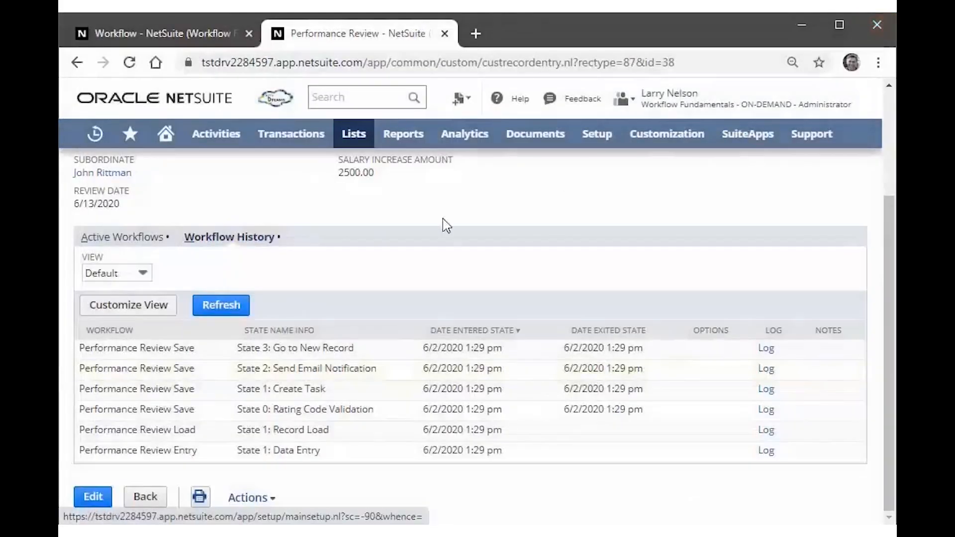
- Open the log for State 3: Go to New Record, examine the go-to-record entry's details, and close it
left_click(768, 351)
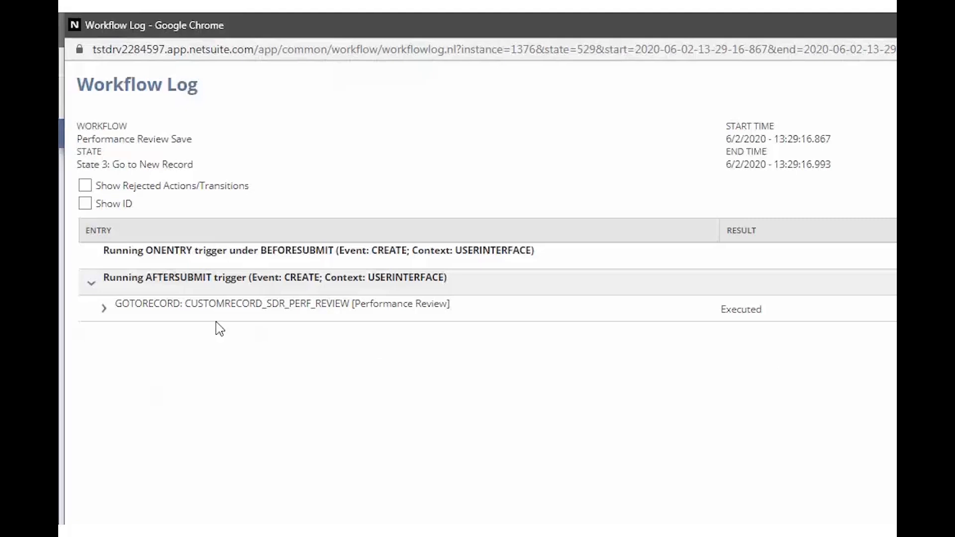
left_click(103, 310)
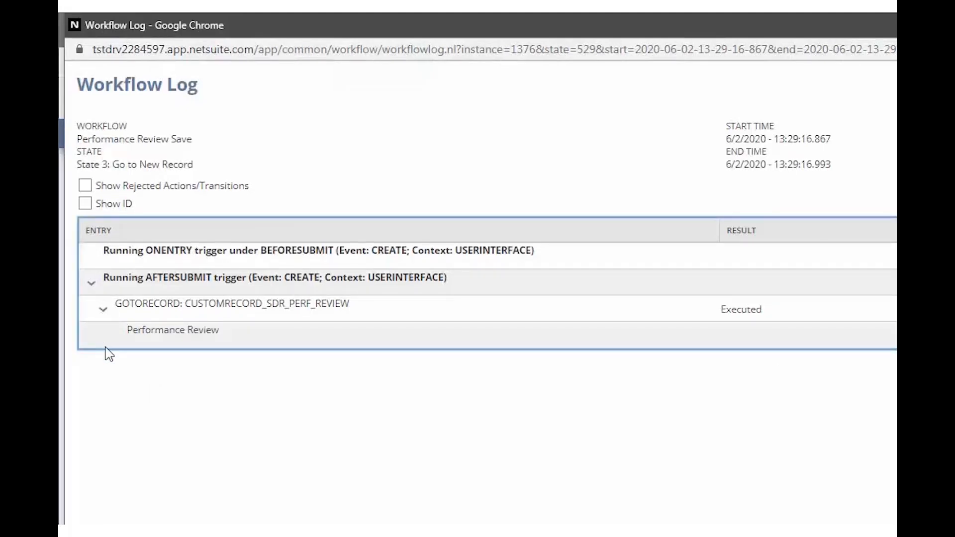
key("ctrl+w")
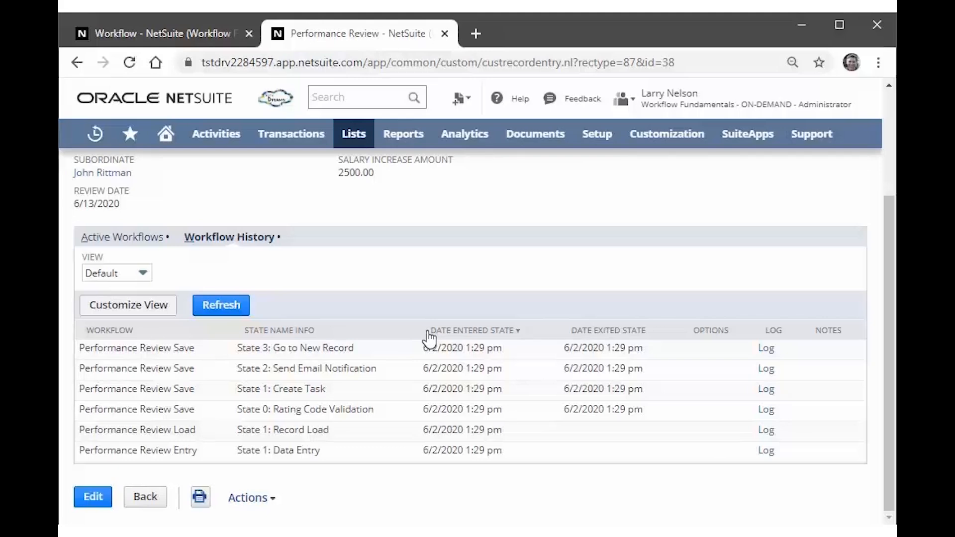
- Return to the Performance Review Save workflow and check its trigger type in the workflow summary
left_click(184, 25)
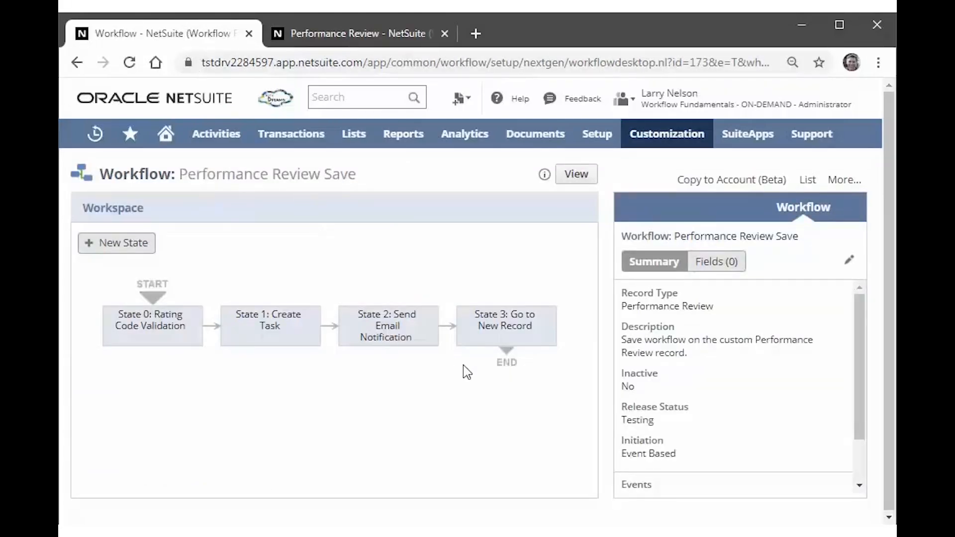
scroll(734, 420, "down", 2)
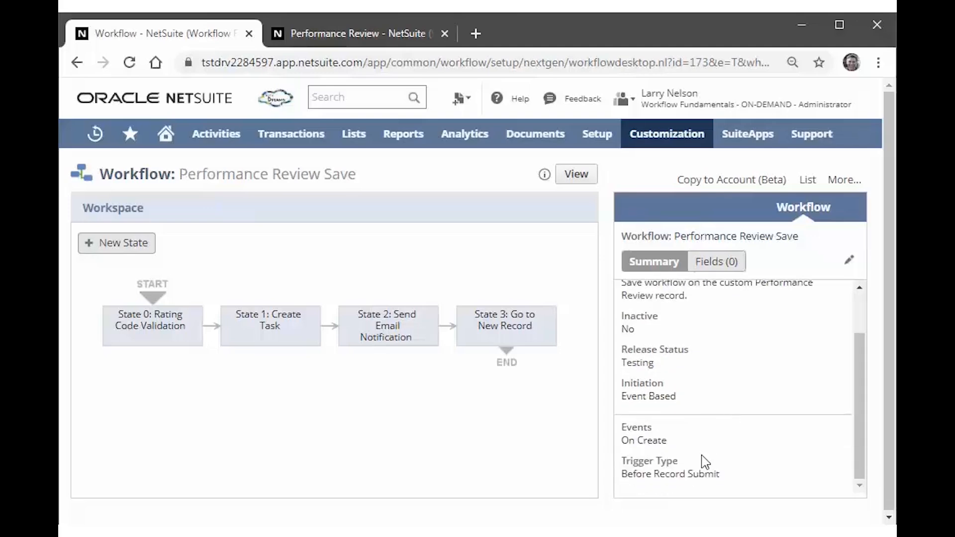
left_click_drag(720, 474, 620, 486)
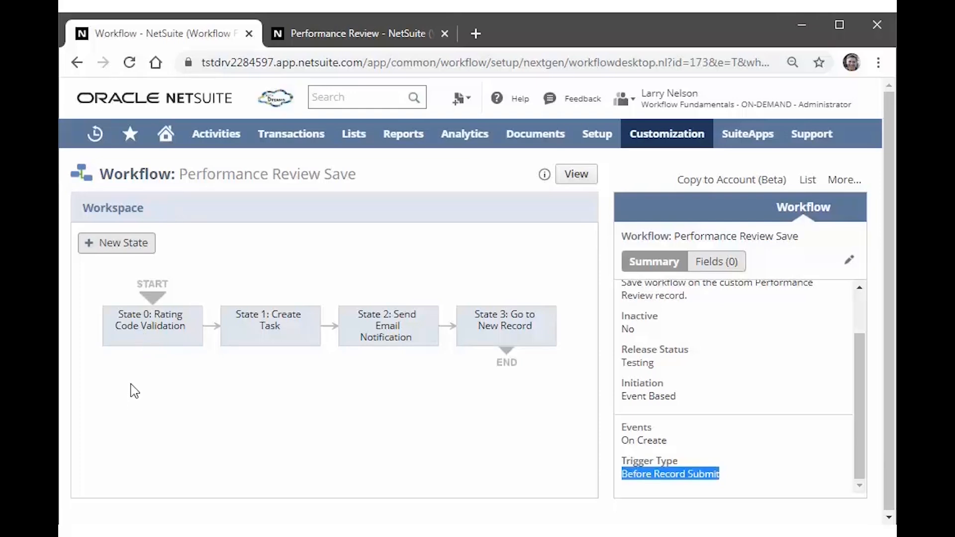
- Inspect the Return User Error action in State 0 and the actions configured in State 1 and State 2
left_click(137, 333)
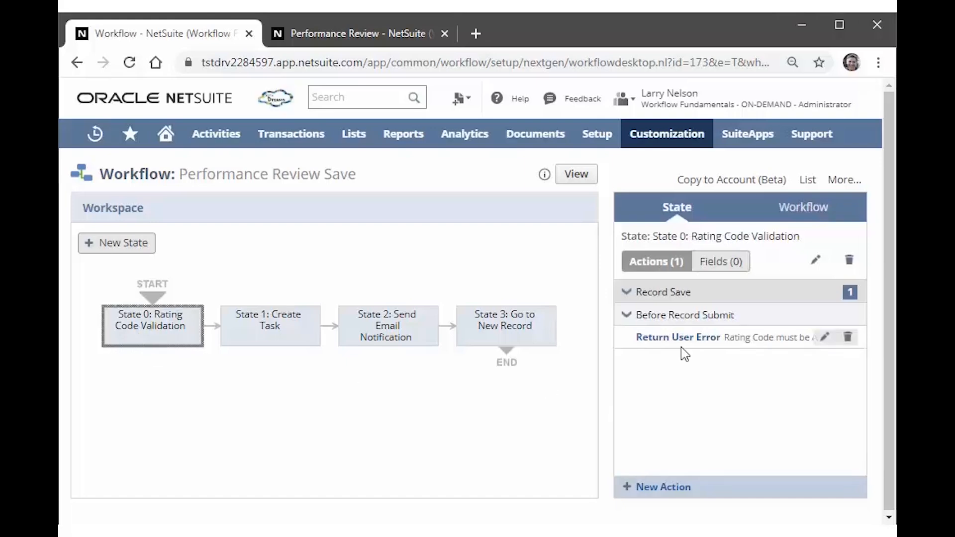
mouse_move(682, 347)
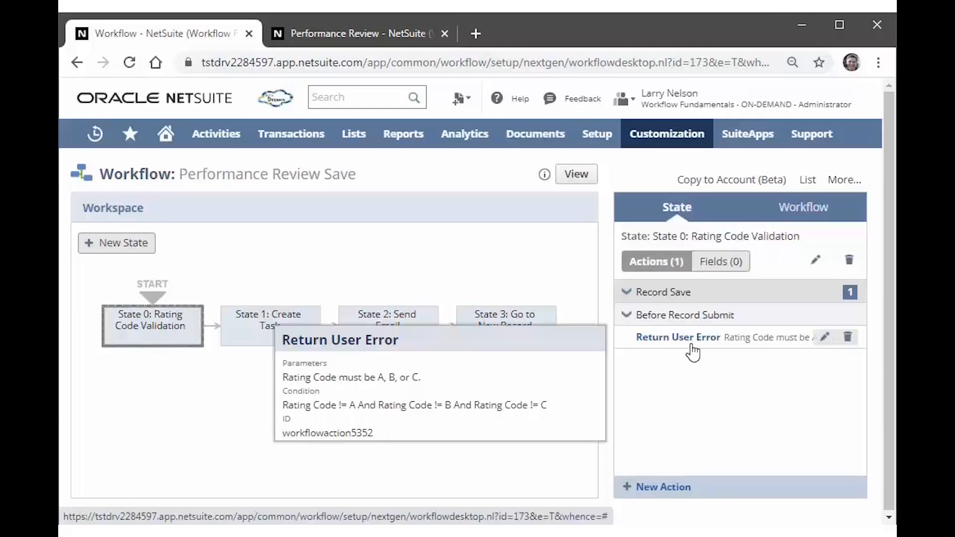
left_click(268, 328)
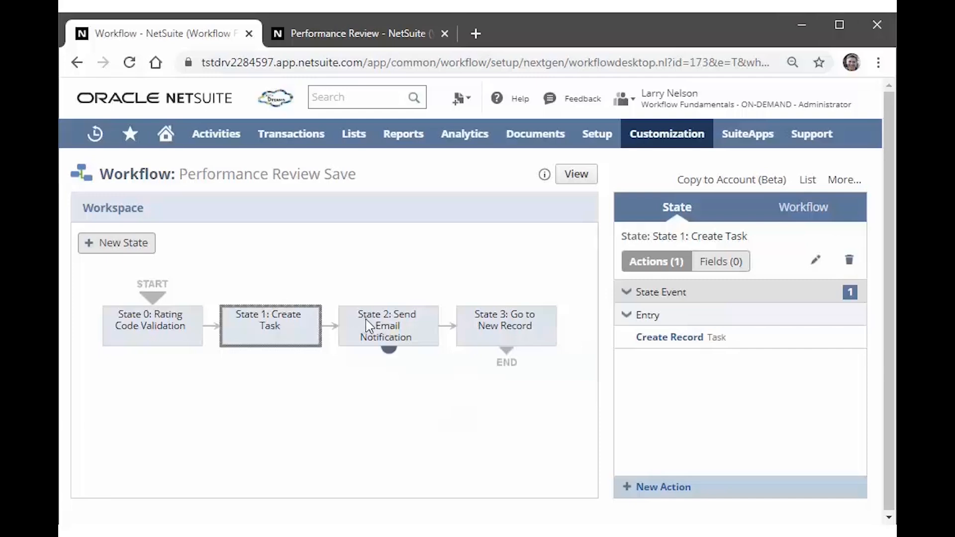
left_click(382, 331)
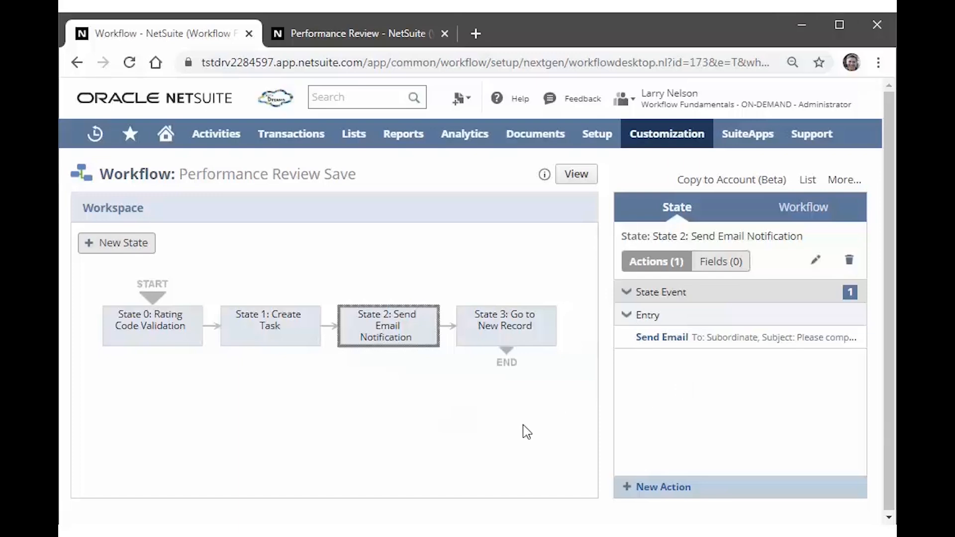
- Set the transition from State 1: Create Task to State 2: Send Email Notification to occur on After Record Submit, and save it
left_click(332, 328)
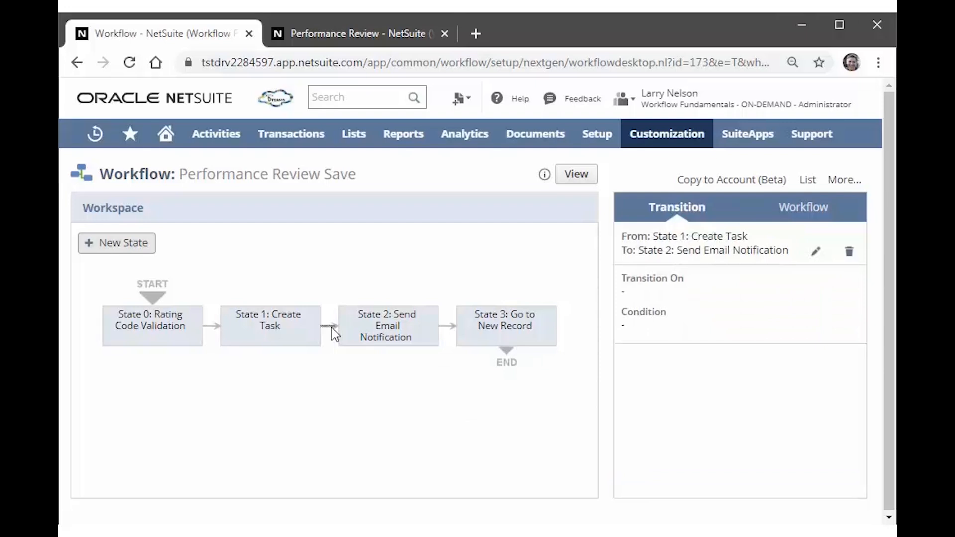
mouse_move(299, 335)
mouse_move(367, 346)
left_click(817, 256)
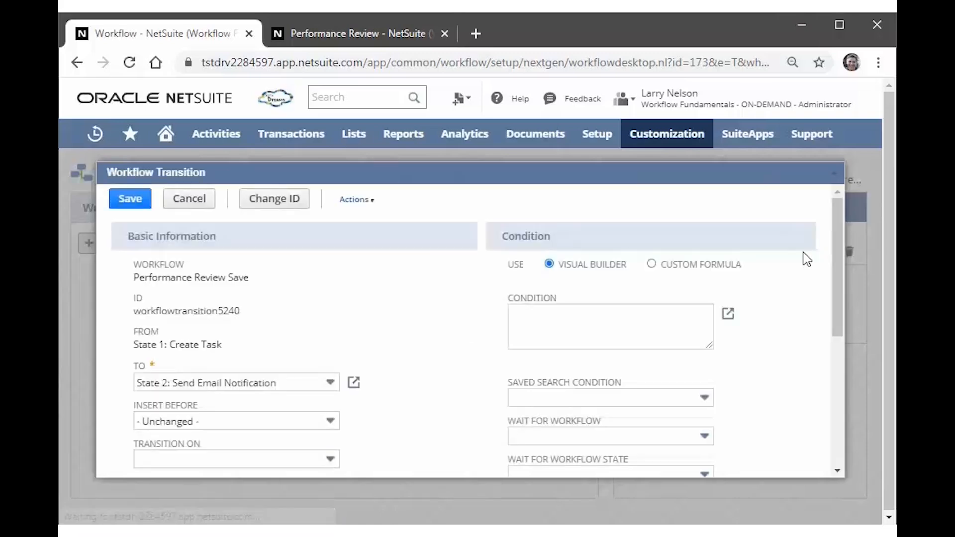
scroll(427, 398, "down", 3)
left_click(286, 323)
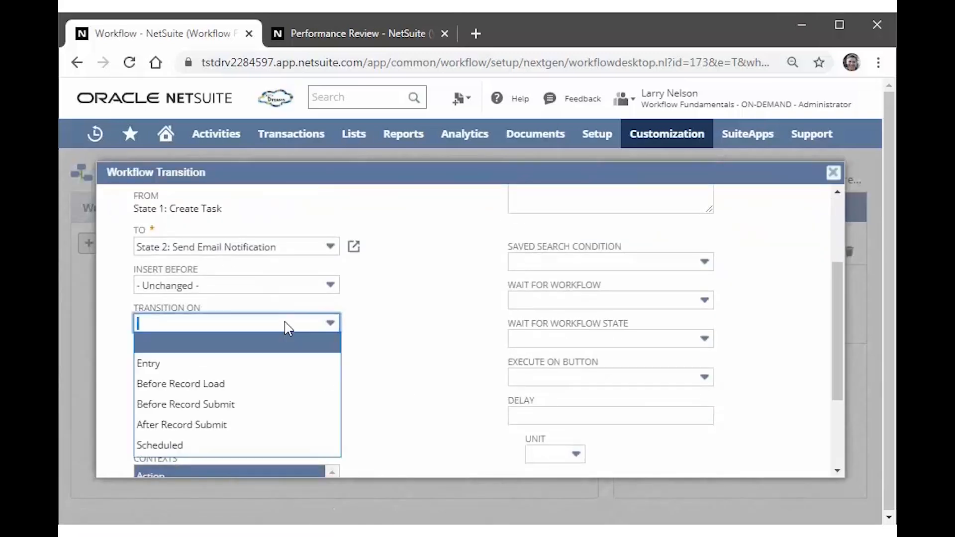
left_click(298, 424)
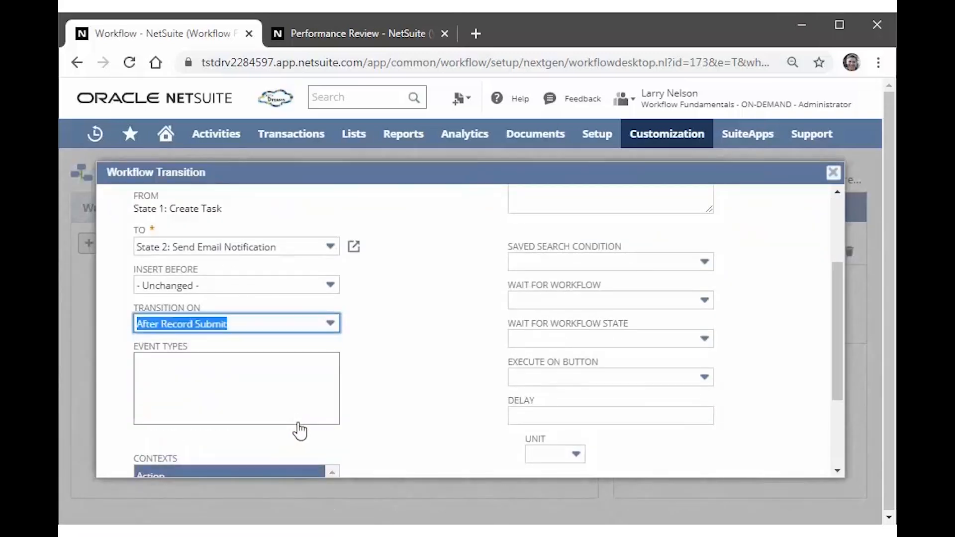
left_click(422, 381)
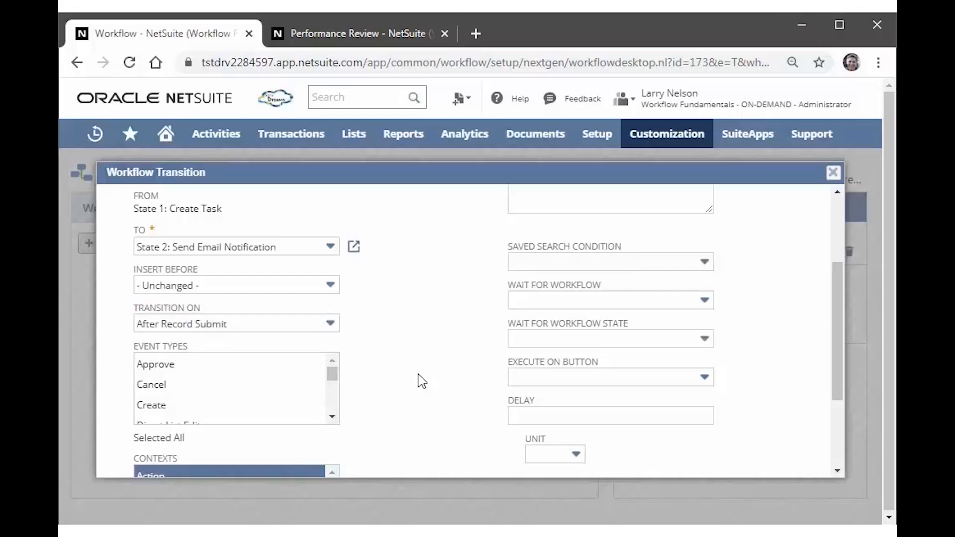
scroll(422, 381, "up", 3)
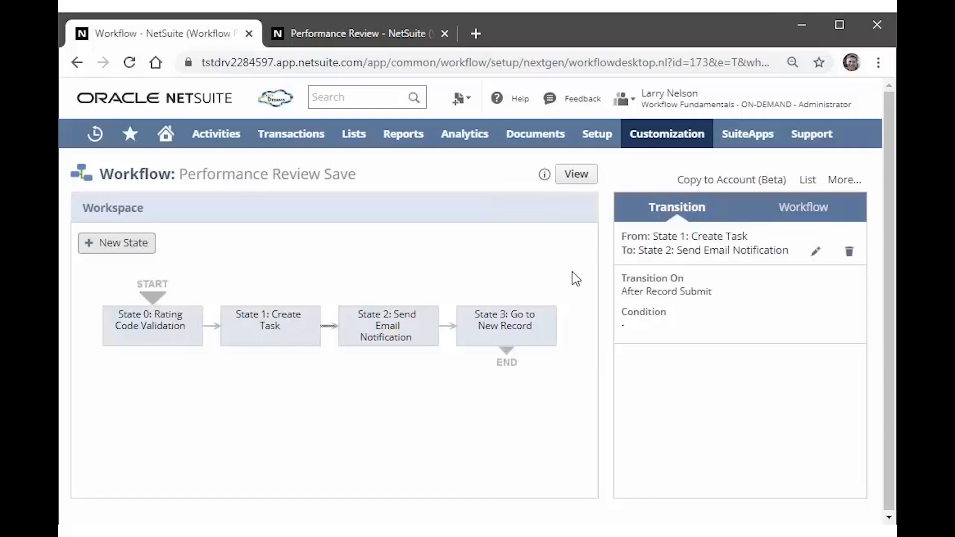
mouse_move(422, 308)
- Go back to the Performance Review records and start a new review with Review Period Q2 Performance Review #4
left_click(359, 42)
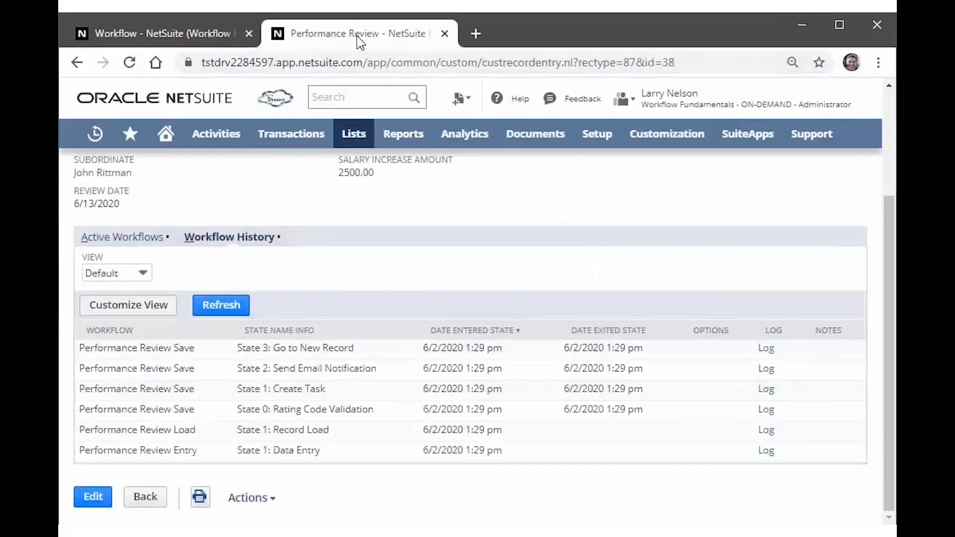
scroll(607, 214, "up", 3)
left_click(809, 168)
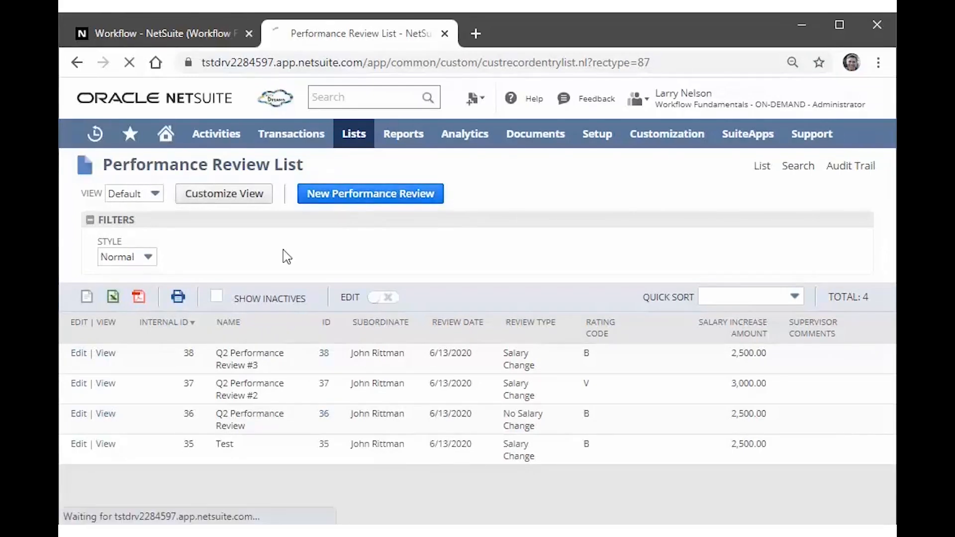
type("Q2 Performance Review #2")
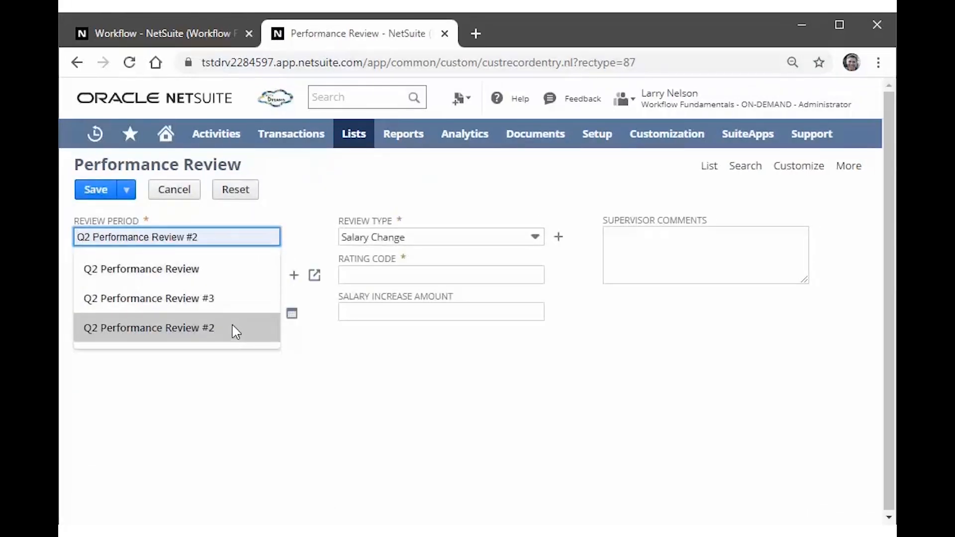
left_click(234, 276)
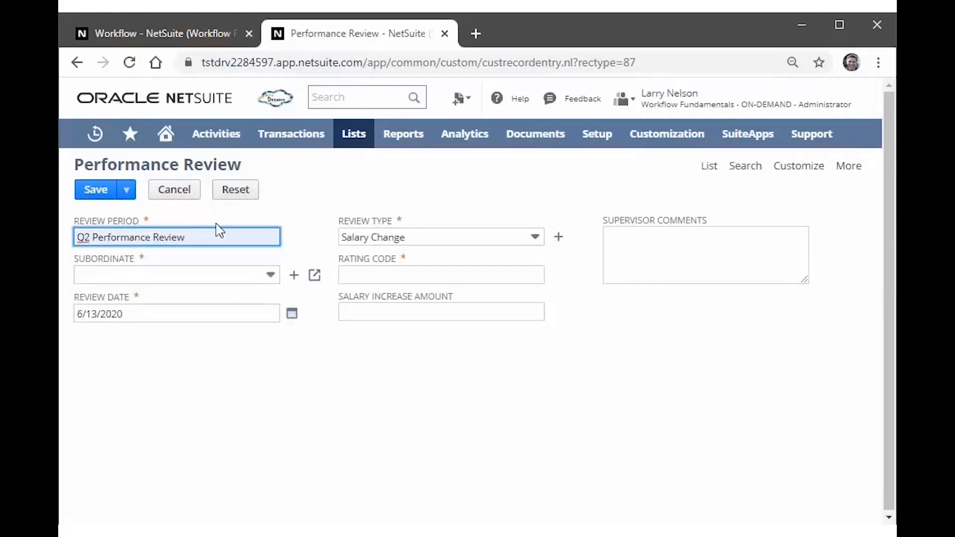
type("#4")
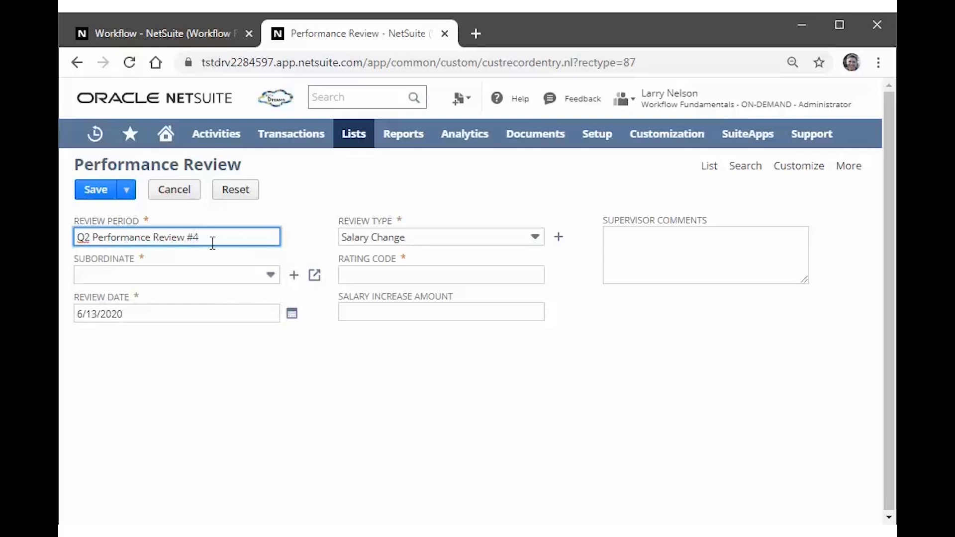
- Select the subordinate for the new review, set Rating Code to B, and set Salary Increase Amount to 2500.00
left_click(182, 276)
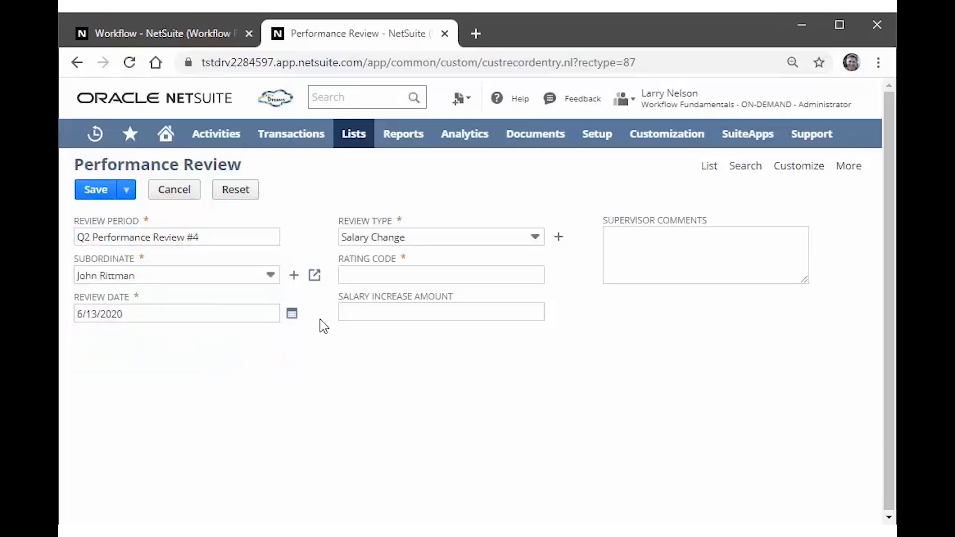
left_click(386, 274)
left_click(377, 304)
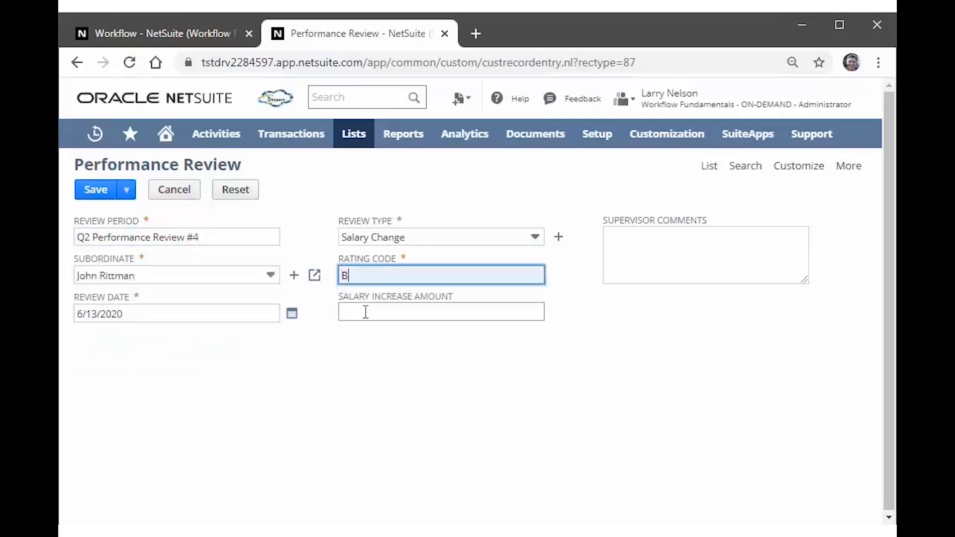
left_click(376, 314)
type("2500")
key("Tab")
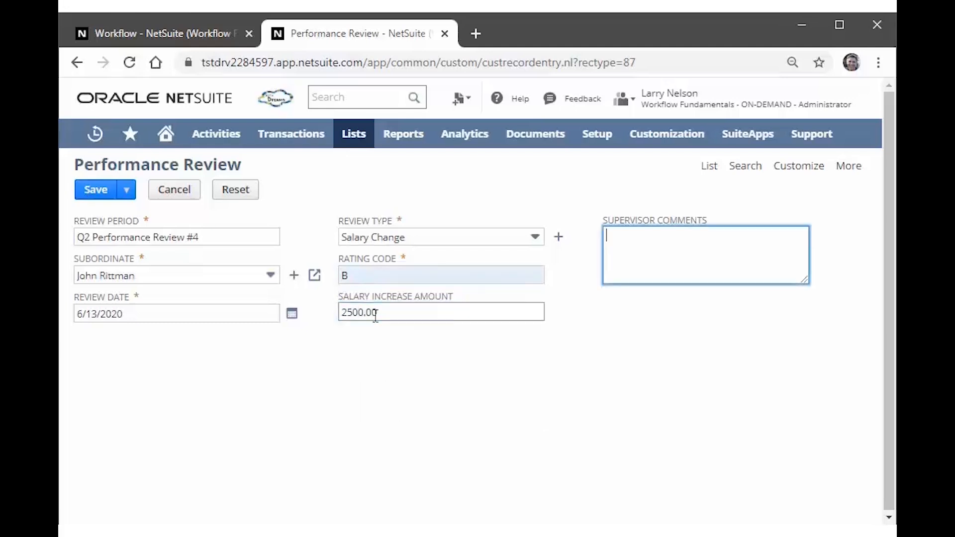
left_click(482, 396)
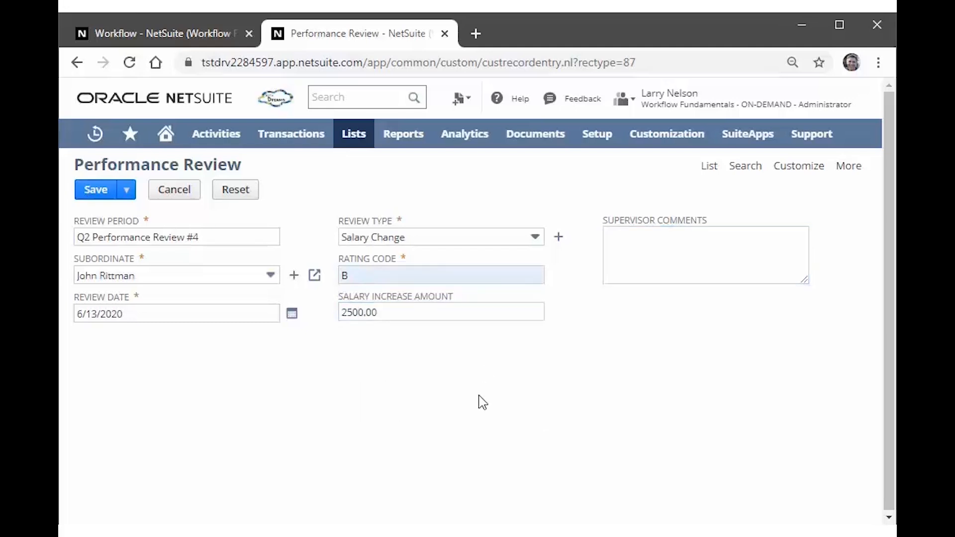
- Save the new review, return to the Performance Review list discarding the blank form, and view the saved Q2 Performance Review #4 record
left_click(96, 191)
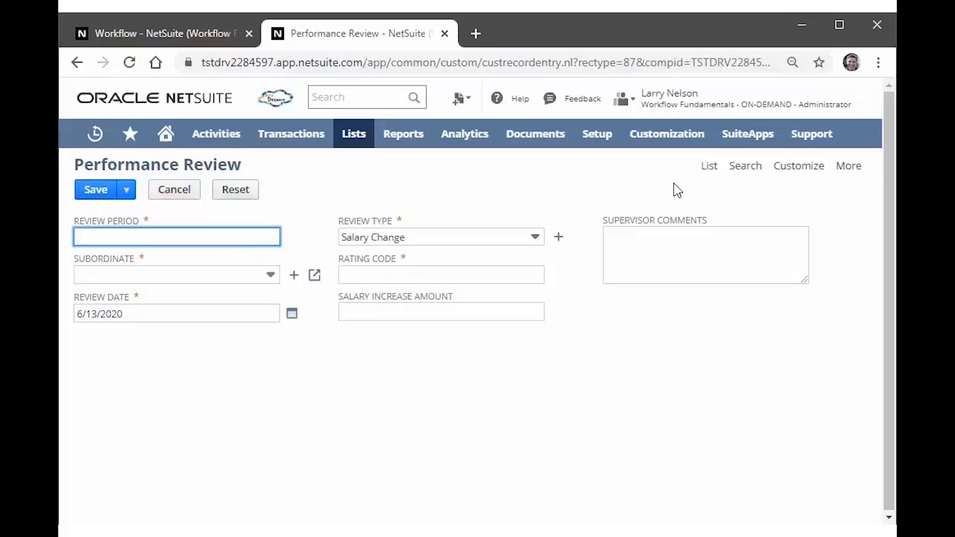
left_click(705, 169)
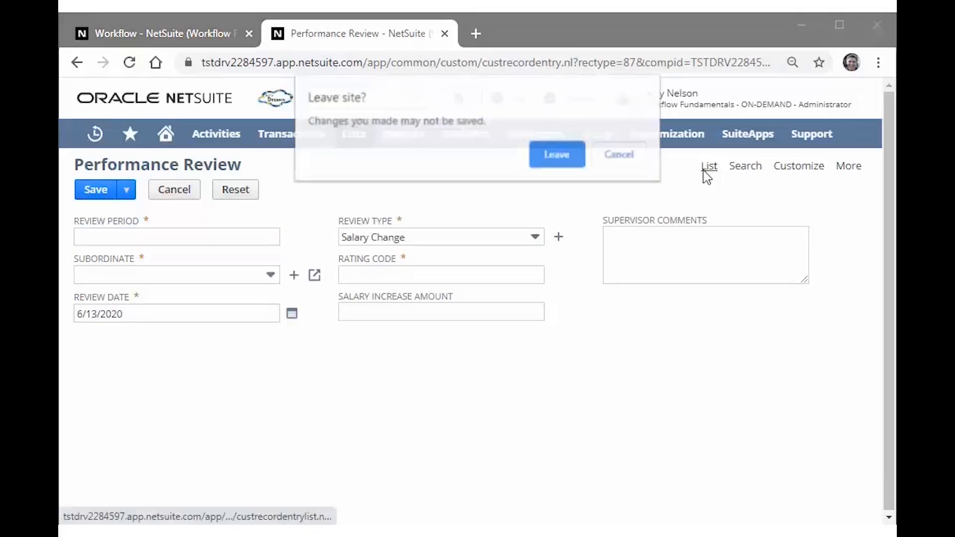
left_click(557, 156)
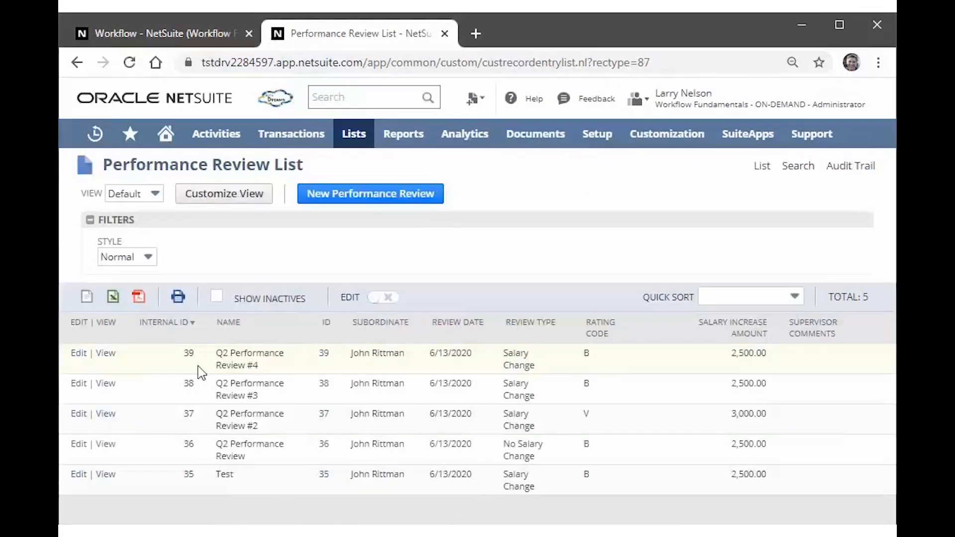
left_click(105, 356)
- Inspect the review's workflow history and the log for State 2: Send Email Notification, expanding the SENDEMAIL entry
left_click(269, 390)
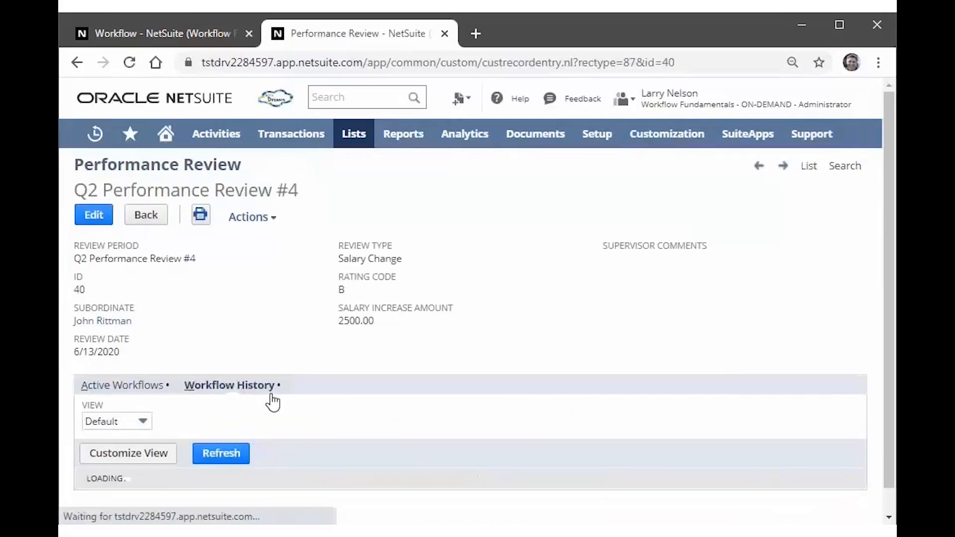
scroll(441, 383, "down", 3)
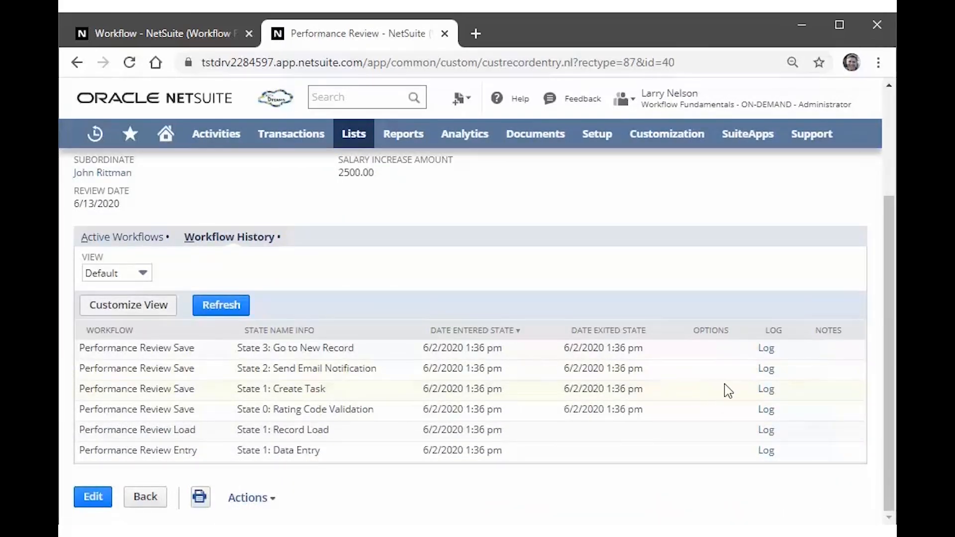
left_click(769, 369)
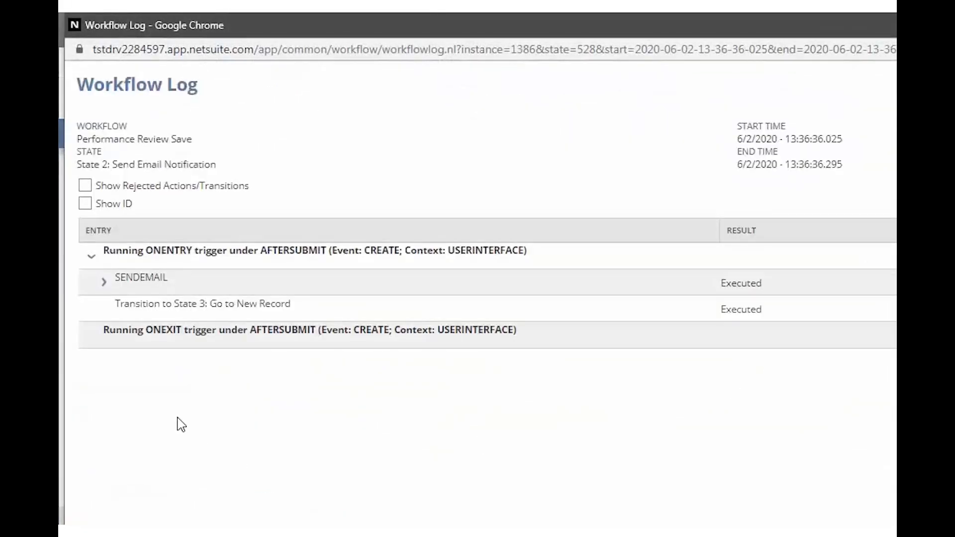
left_click(103, 281)
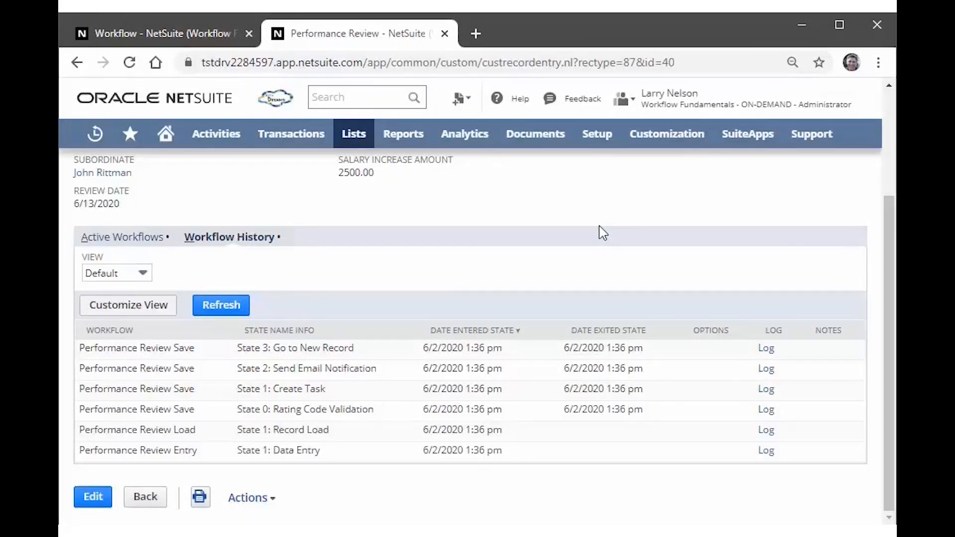
- Return to the Performance Review Save workflow, clear Transition On for the State 1 to State 2 transition, and save it
left_click(205, 35)
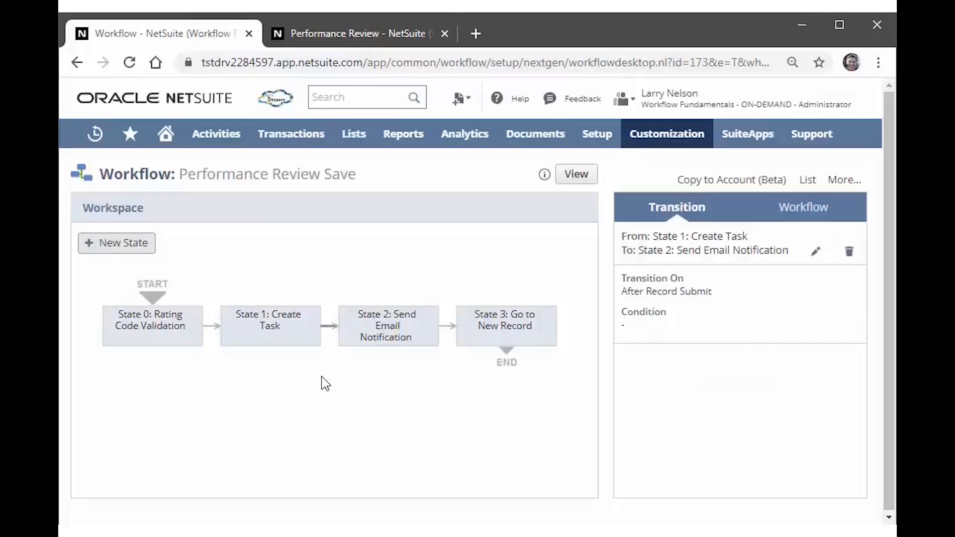
left_click(349, 403)
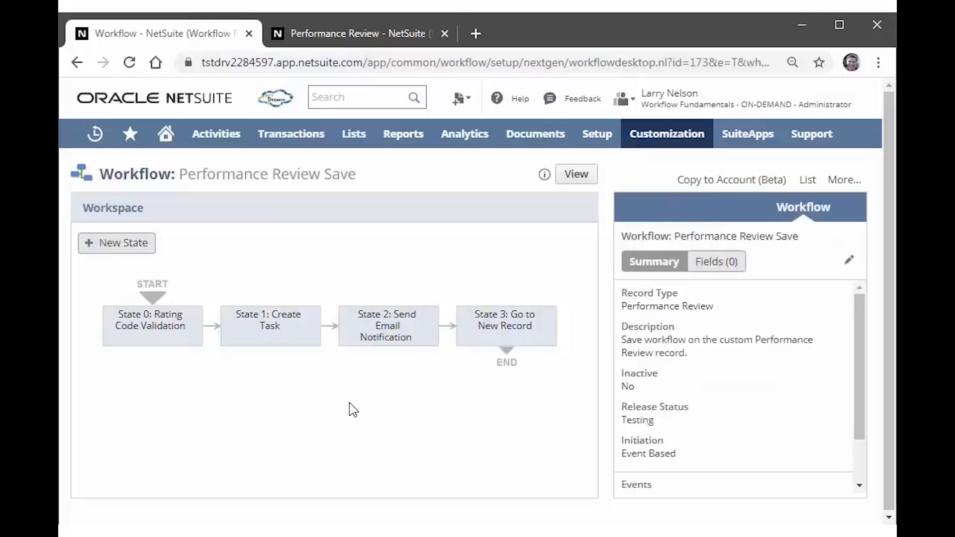
left_click(334, 328)
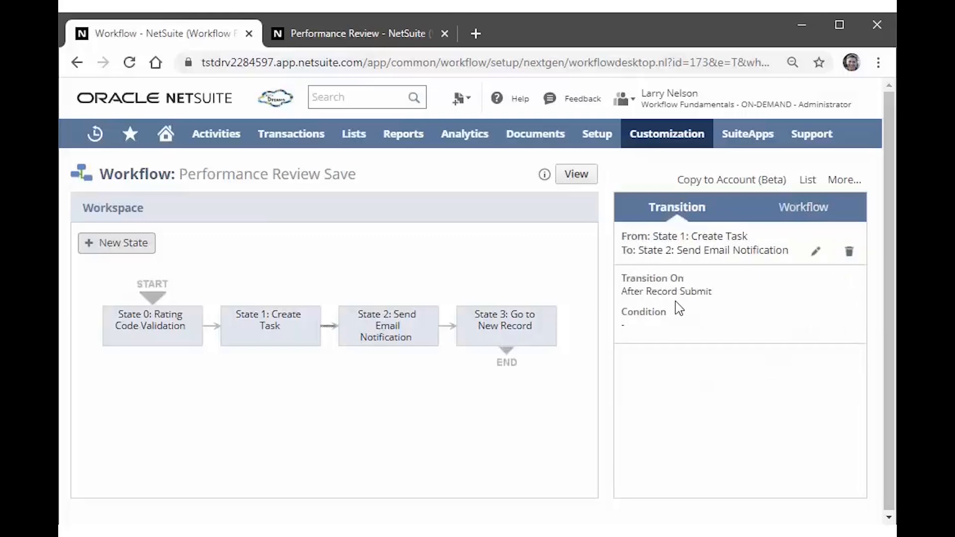
left_click(815, 251)
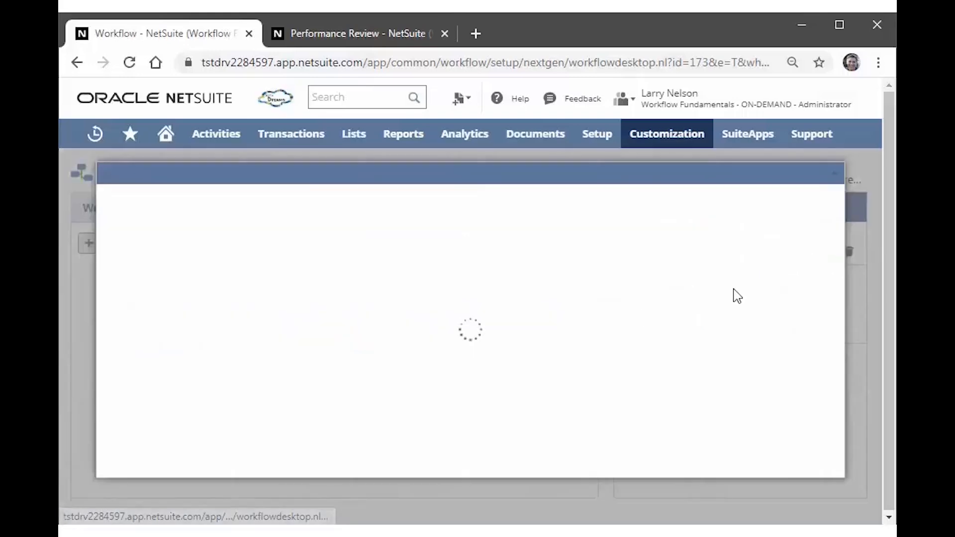
left_click(273, 458)
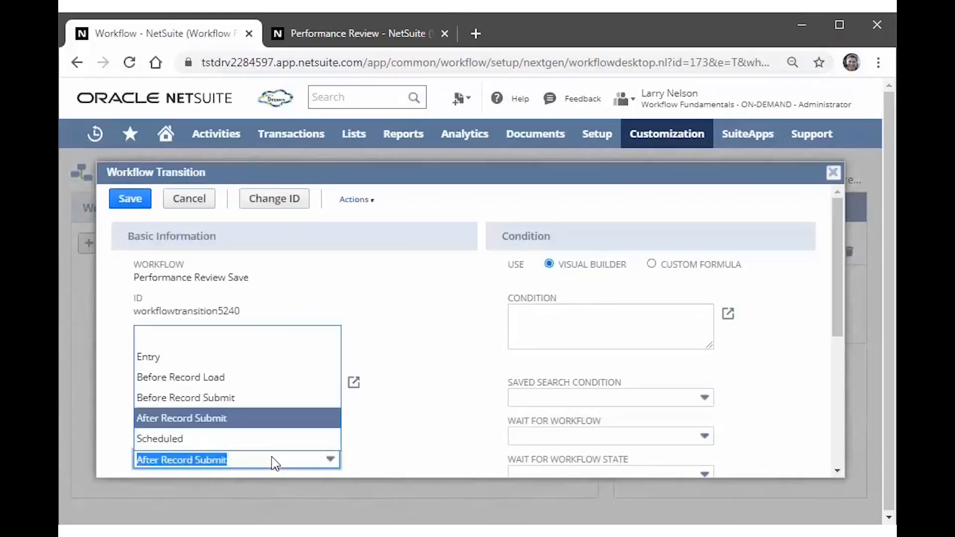
left_click(266, 339)
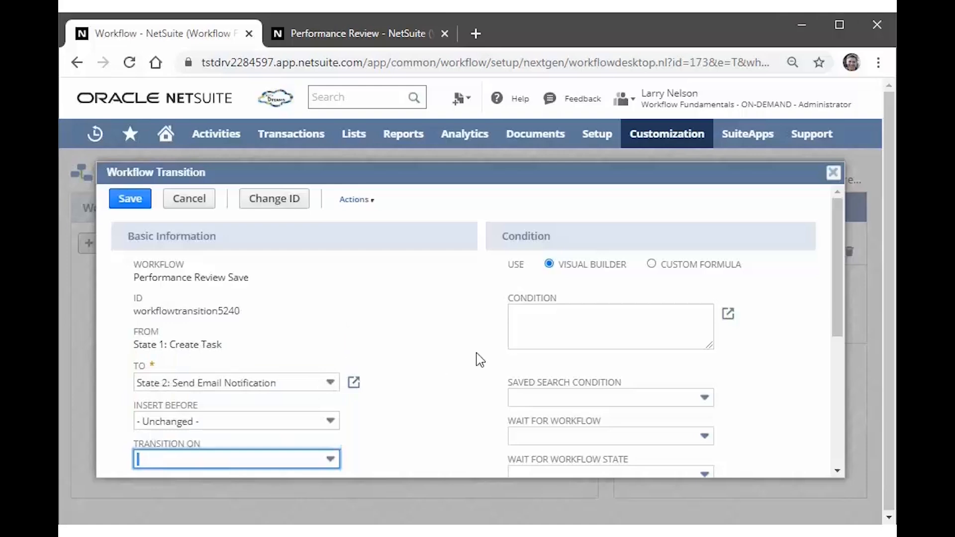
scroll(480, 359, "down", 3)
scroll(354, 342, "up", 3)
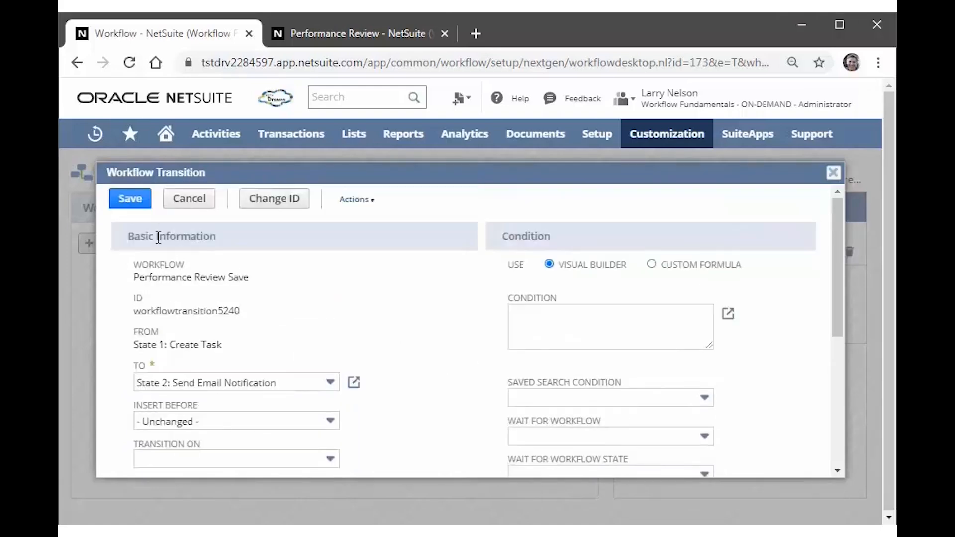
left_click(135, 201)
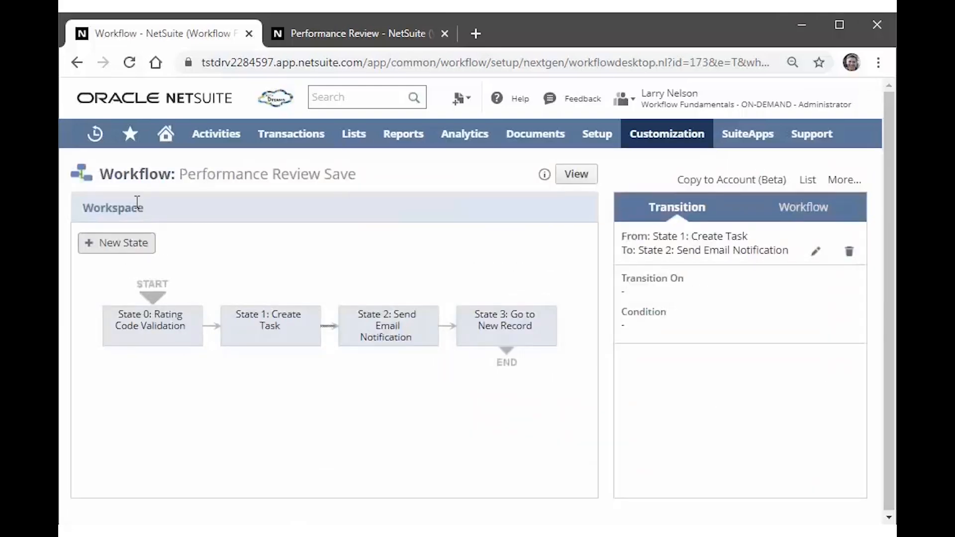
- Set the Performance Review Save workflow's Trigger Type to After Record Submit and save the workflow
left_click(184, 386)
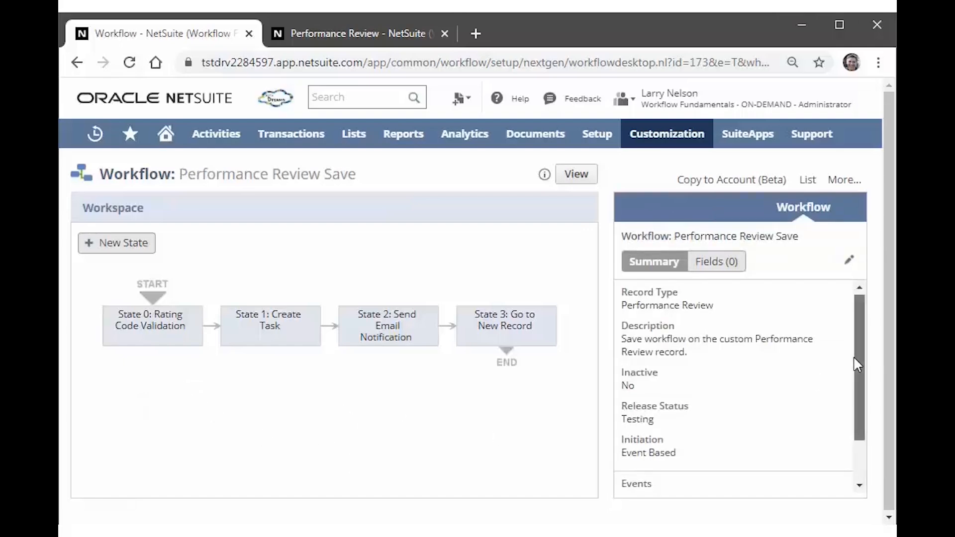
left_click_drag(855, 365, 848, 424)
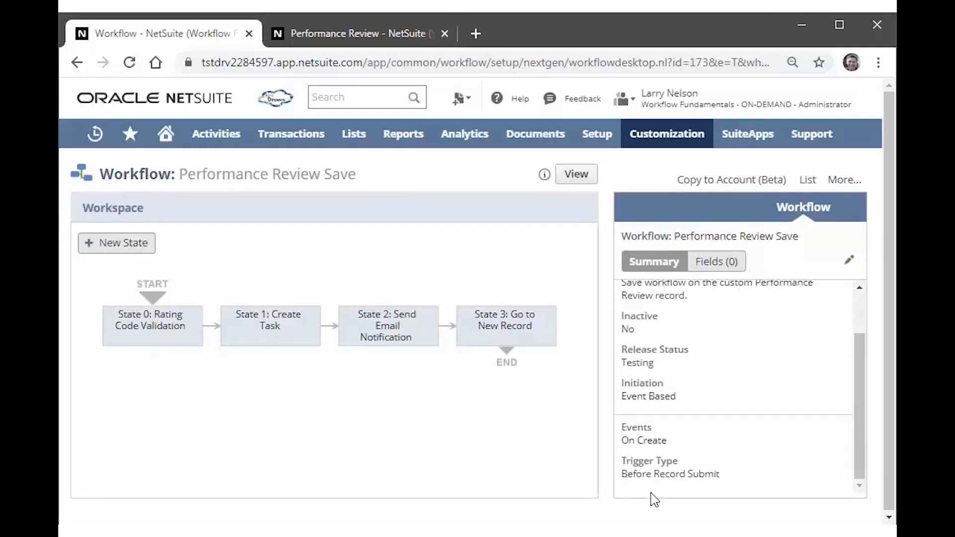
left_click(850, 263)
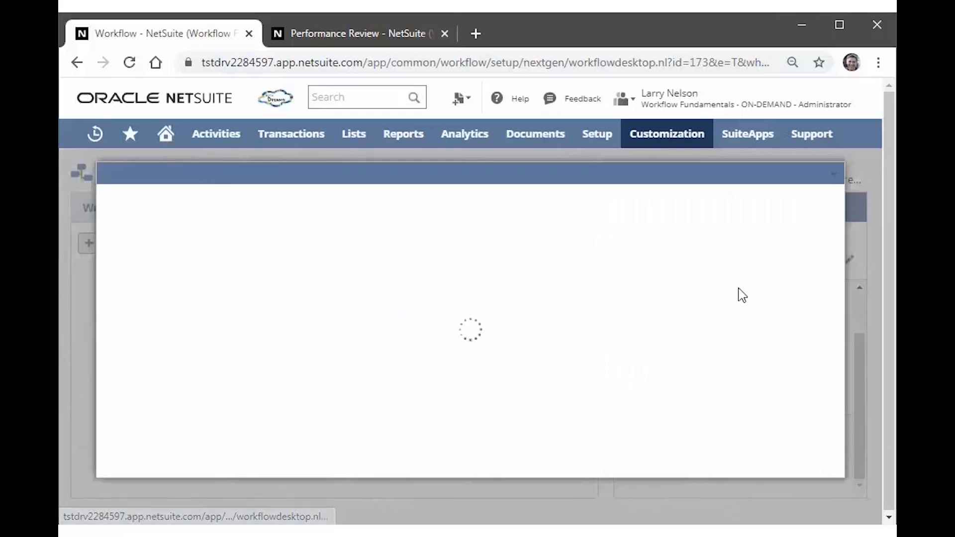
scroll(343, 348, "down", 8)
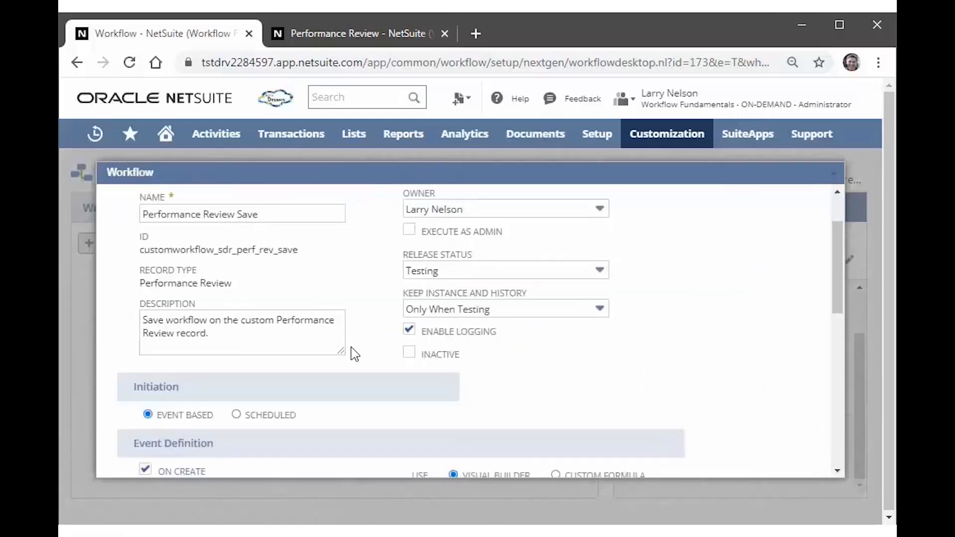
scroll(348, 348, "up", 3)
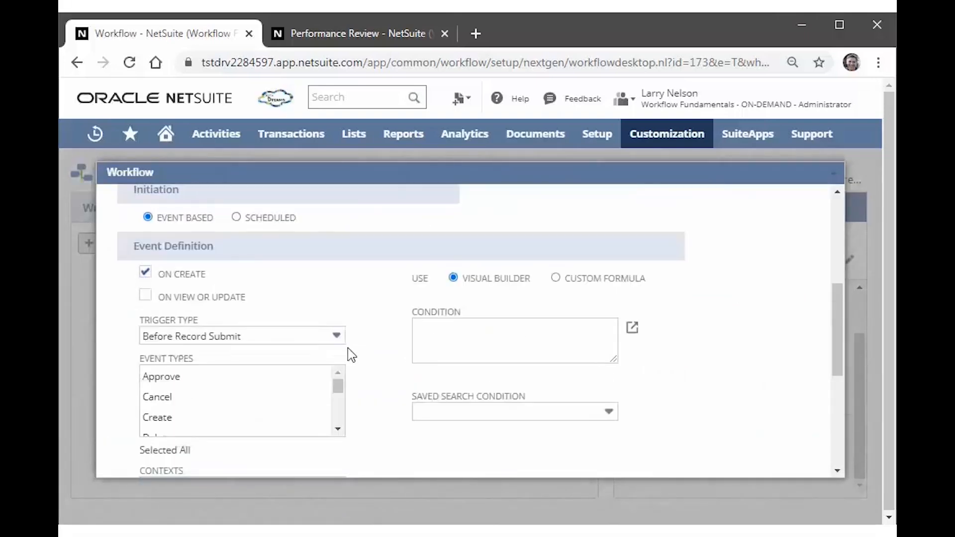
left_click(315, 338)
left_click(307, 417)
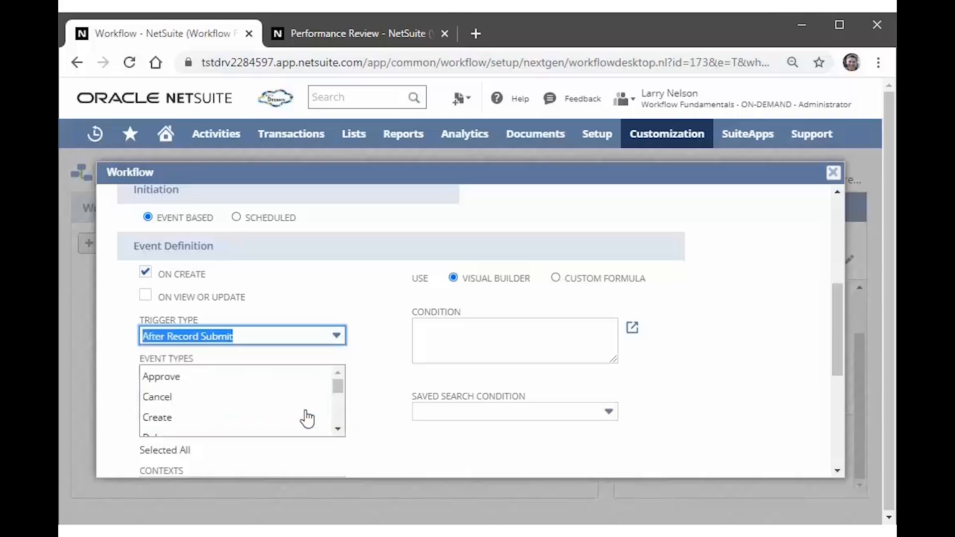
scroll(382, 369, "up", 5)
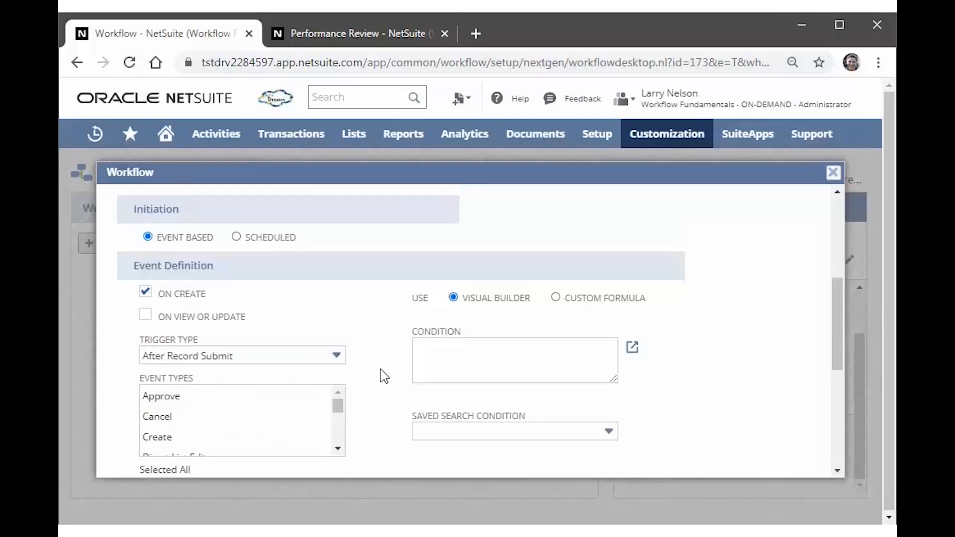
left_click(130, 200)
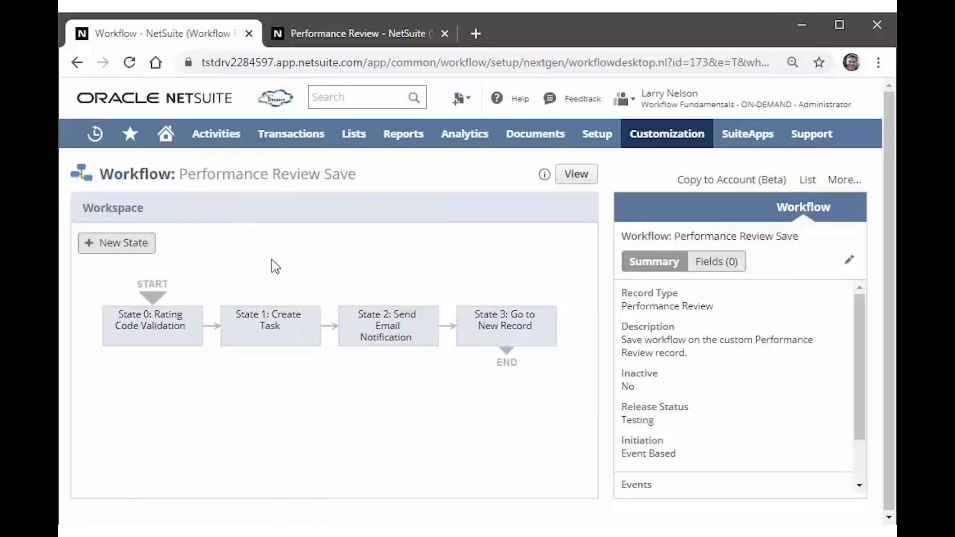
- Go back to the Performance Review list and start a new review with Review Period Q2 Performance Review #5
left_click(366, 43)
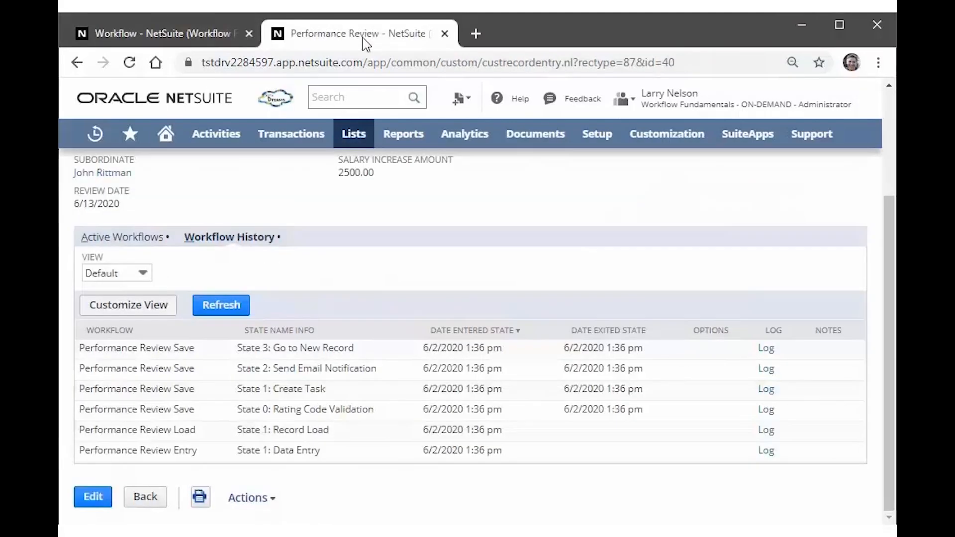
scroll(533, 252, "up", 3)
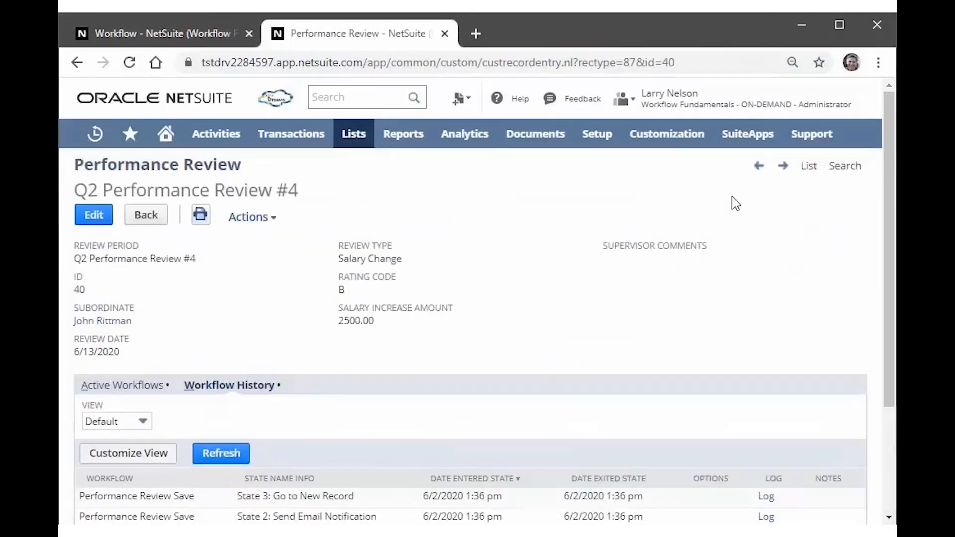
left_click(808, 167)
left_click(353, 210)
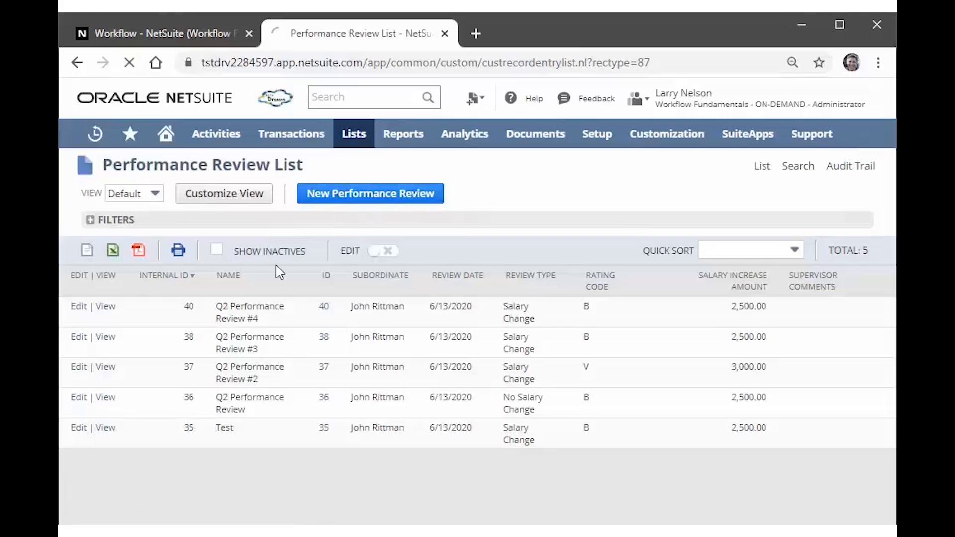
key("Down")
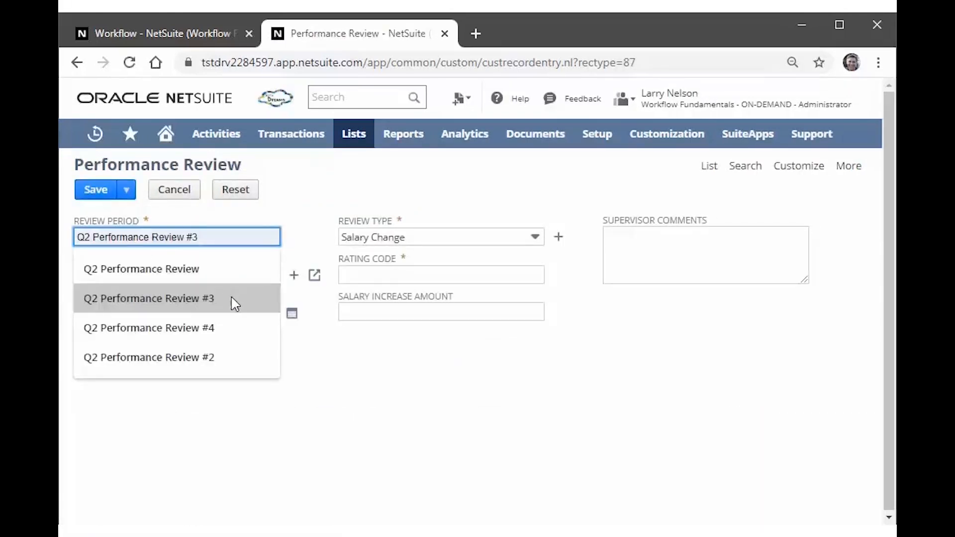
left_click(228, 335)
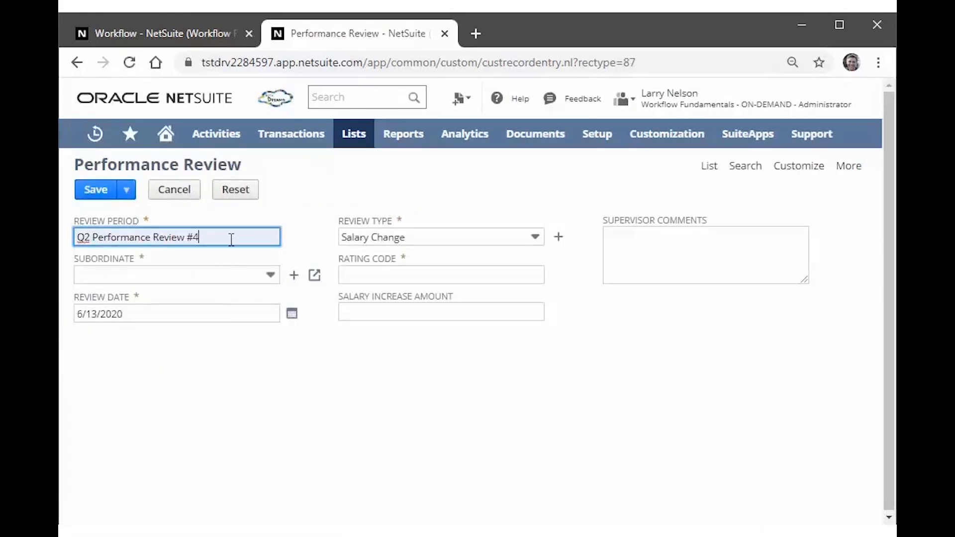
key("BackSpace")
type("5")
- Select the subordinate for the new review, set Rating Code to B, and set Salary Increase Amount to 3000.00
left_click(206, 275)
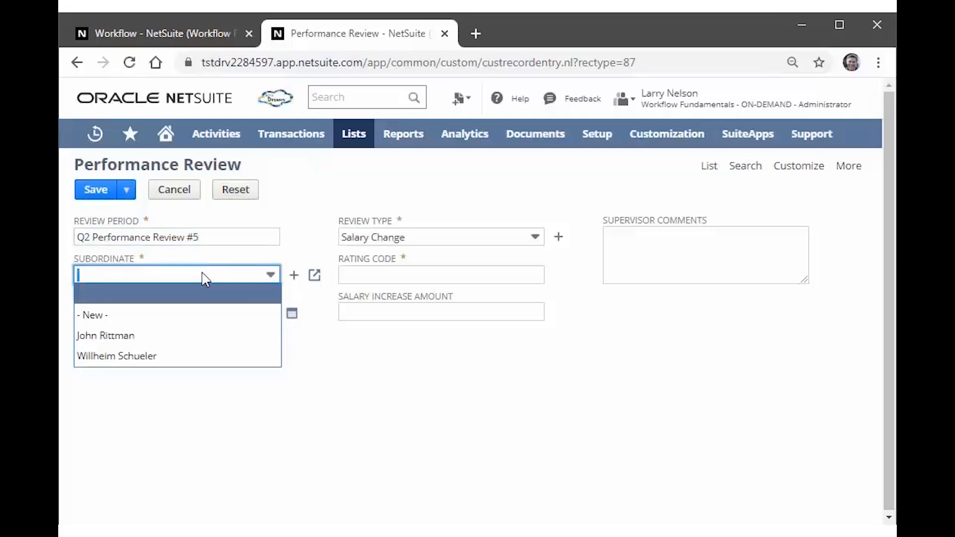
left_click(184, 340)
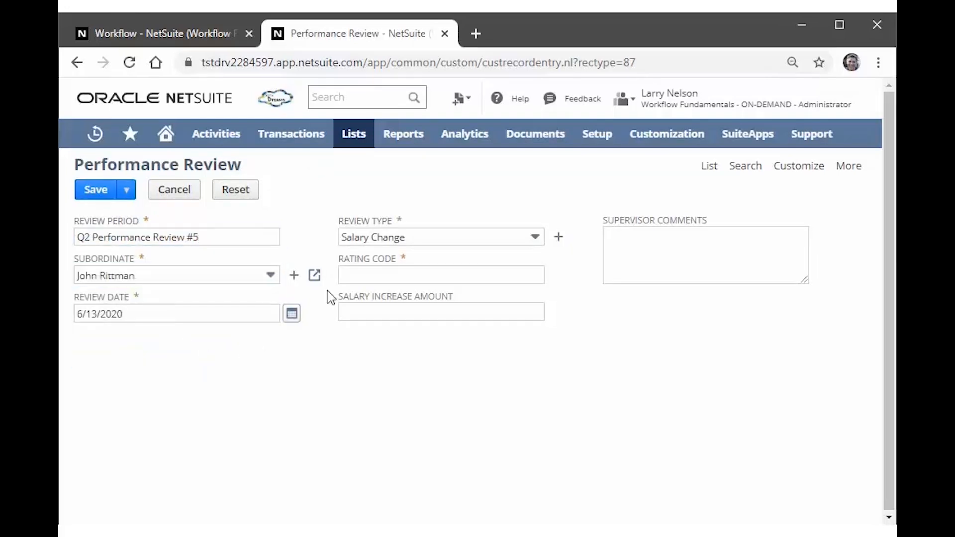
left_click(367, 274)
type("B")
left_click(385, 313)
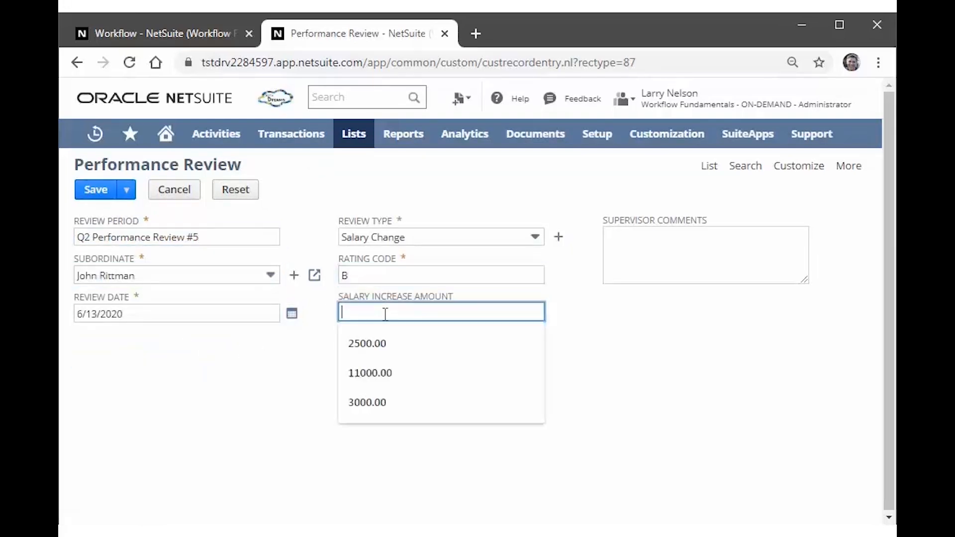
type("3000")
key("Tab")
left_click(281, 375)
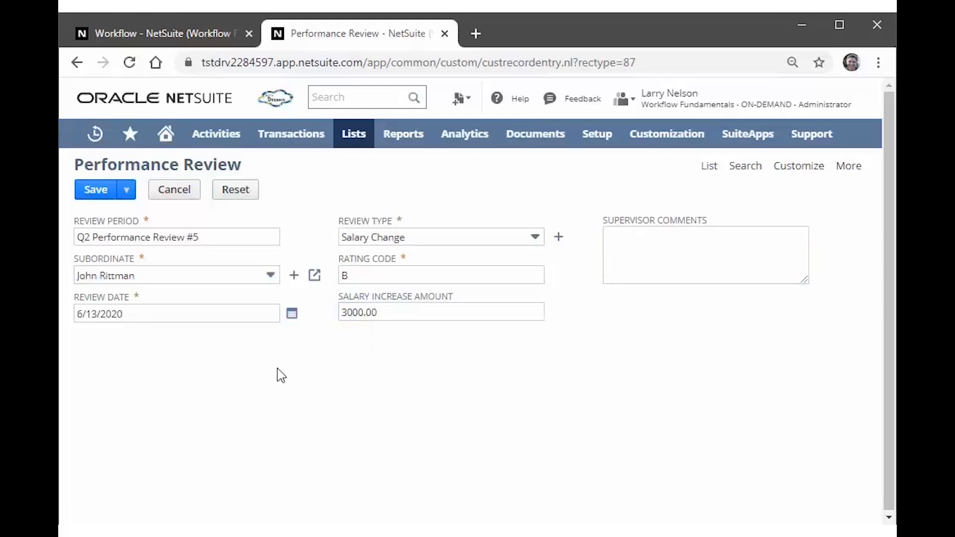
- Save the review, return to the Performance Review list discarding the blank form, and view the saved Q2 Performance Review #5 record
left_click(94, 191)
left_click(95, 202)
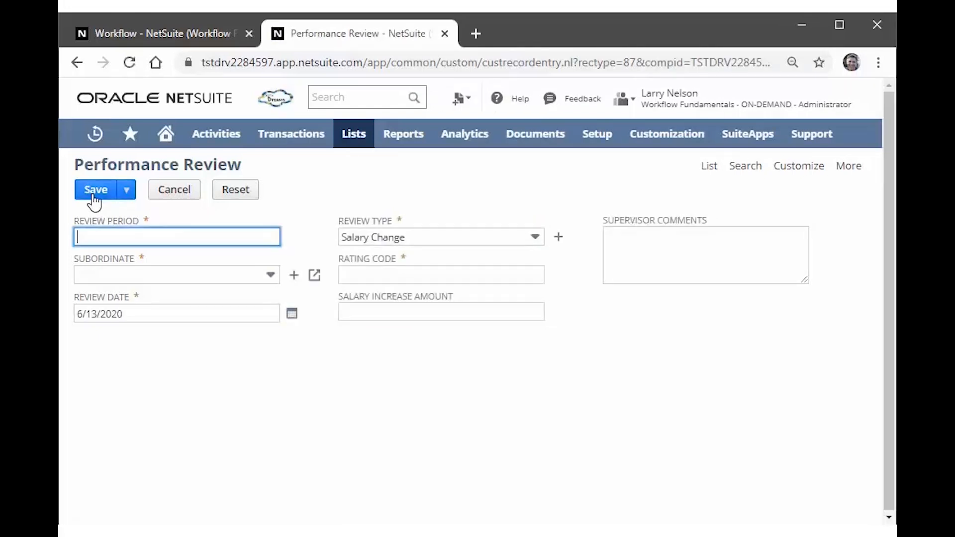
left_click(701, 168)
left_click(558, 155)
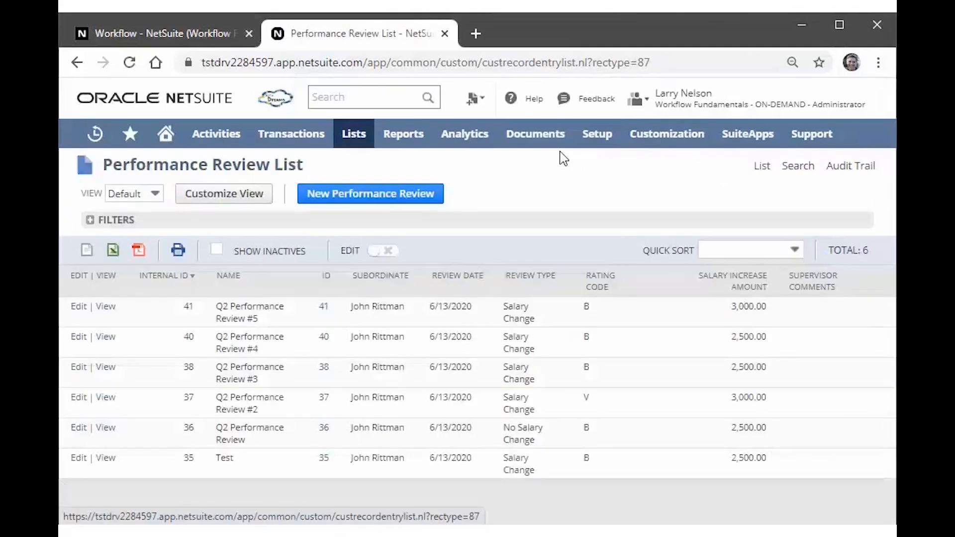
left_click(108, 307)
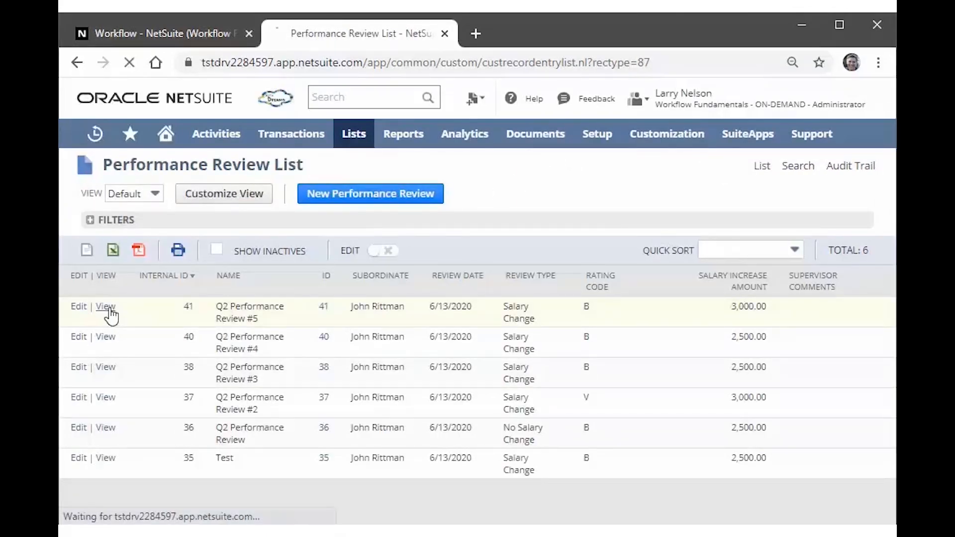
- Review the record's workflow history and the State 0: Rating Code Validation log, including rejected actions and transitions, then close the log
scroll(520, 351, "down", 1)
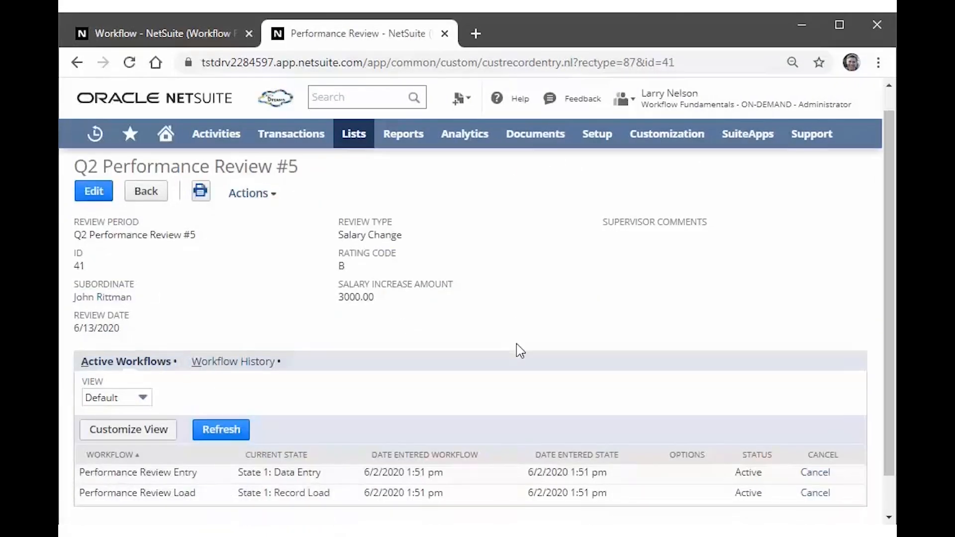
left_click(238, 319)
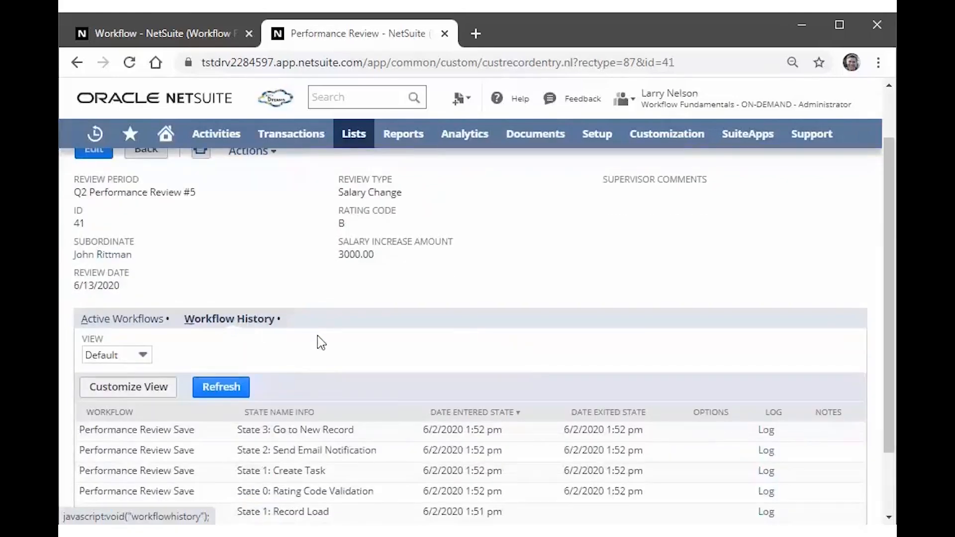
scroll(318, 336, "down", 2)
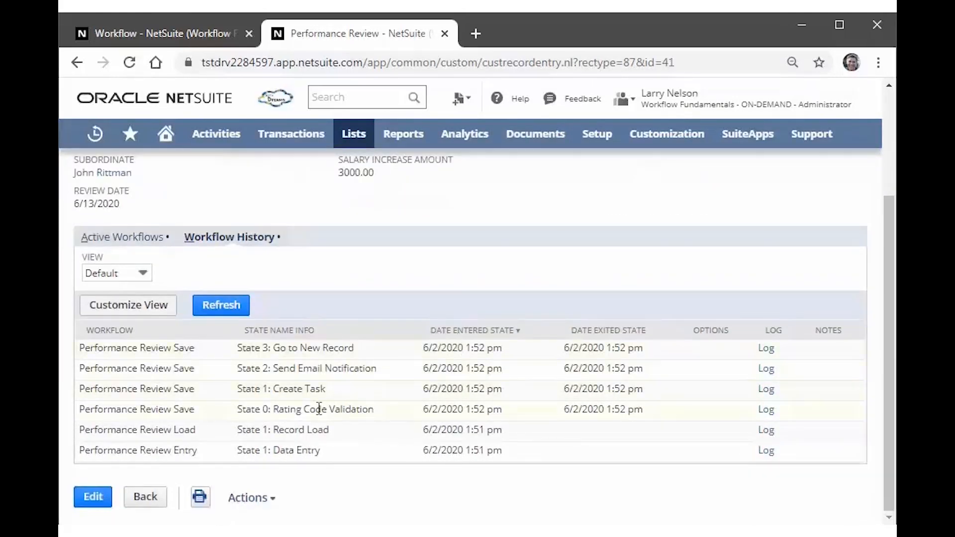
left_click(767, 410)
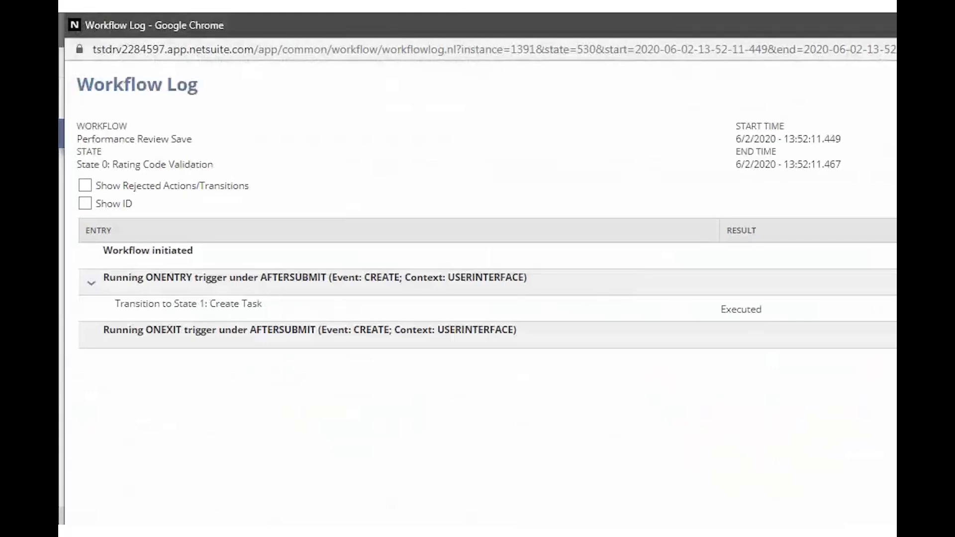
mouse_move(895, 361)
left_mouse_down()
mouse_move(879, 361)
mouse_move(890, 370)
left_mouse_up()
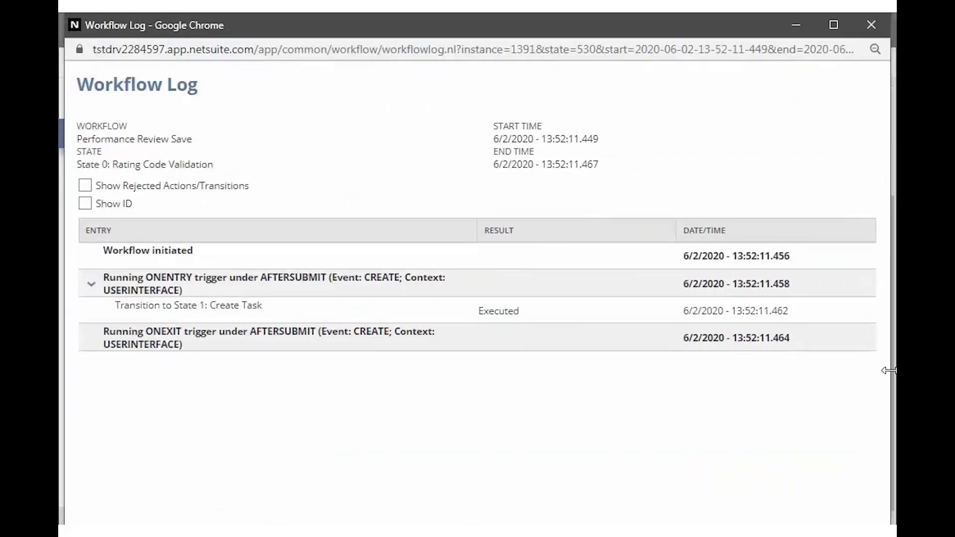
left_click(85, 188)
left_click(871, 25)
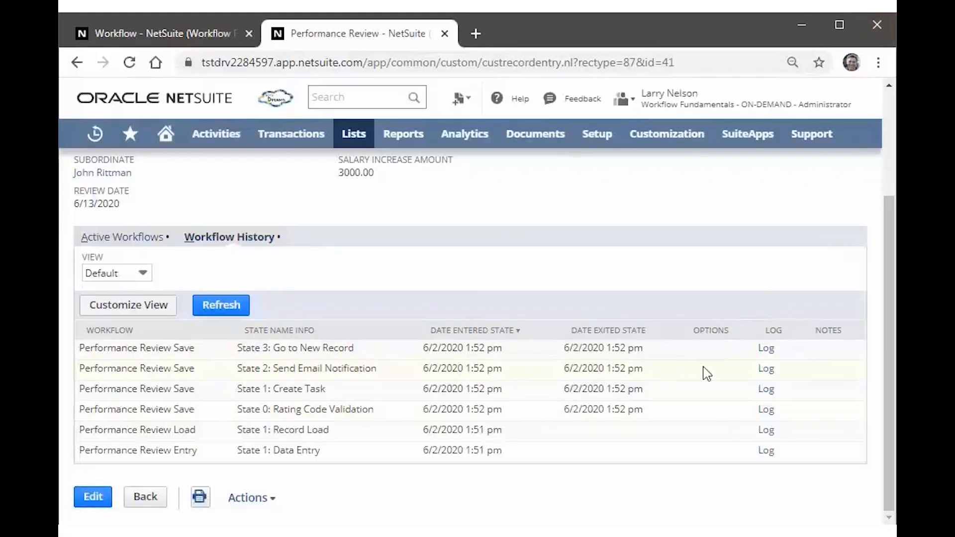
- Examine the expanded send-email details in the State 2 log and the create-record details in the State 1 log, closing each log
left_click(767, 370)
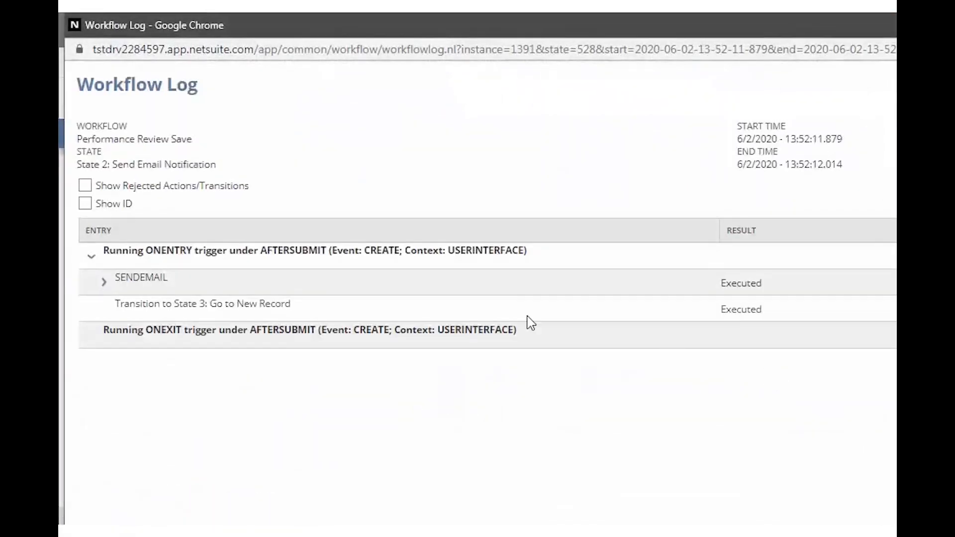
left_click(104, 282)
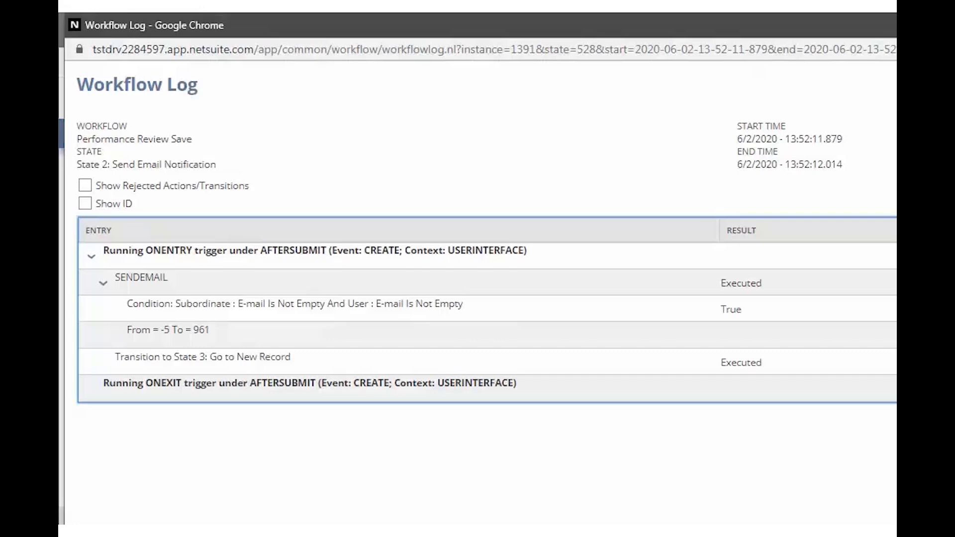
key("ctrl+w")
left_click(768, 388)
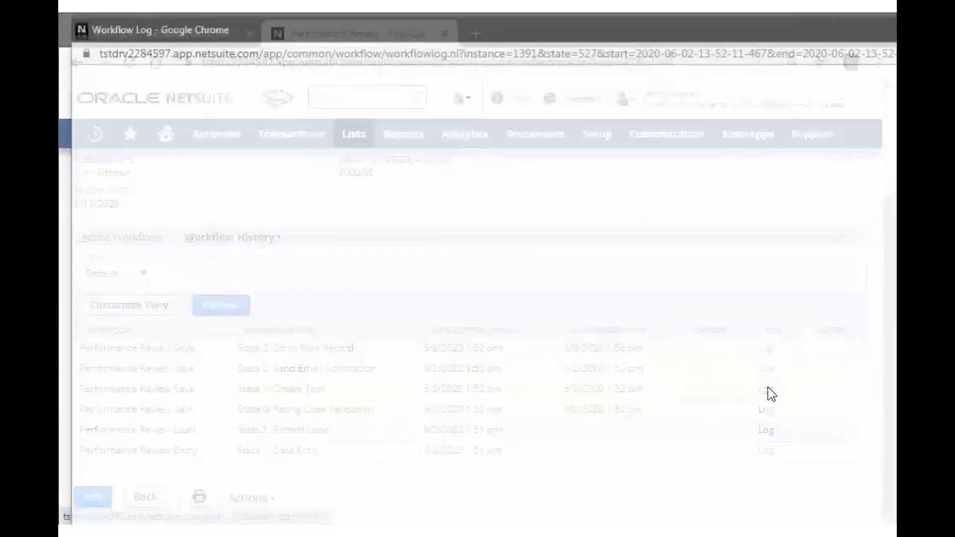
left_click(104, 282)
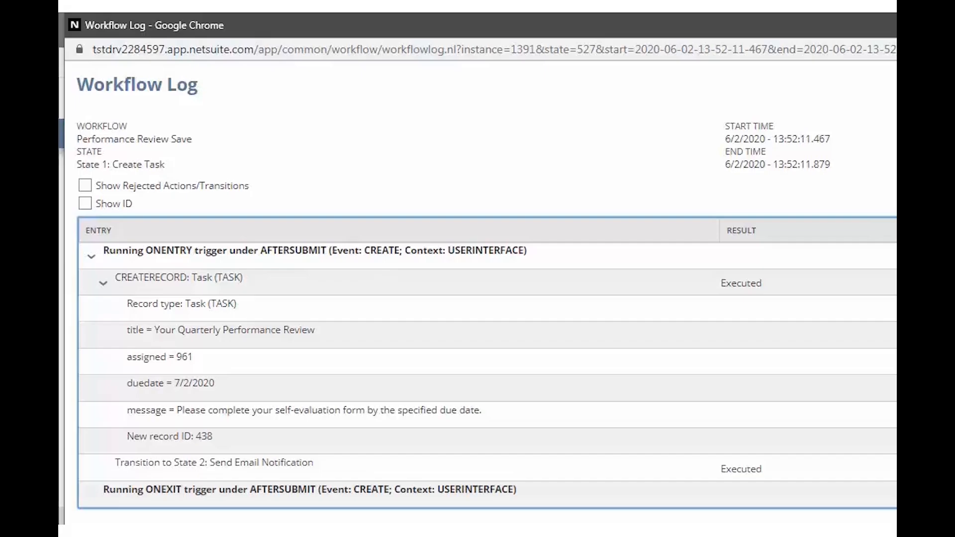
key("ctrl+w")
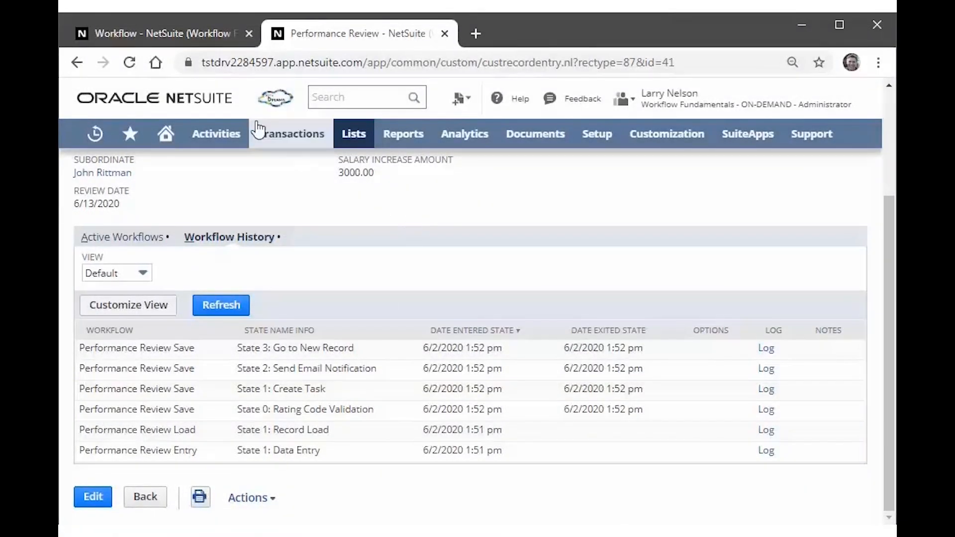
- Return to the Performance Review Save workflow and inspect State 2 and the transitions from State 0 to State 1 and State 1 to State 2
left_click(181, 35)
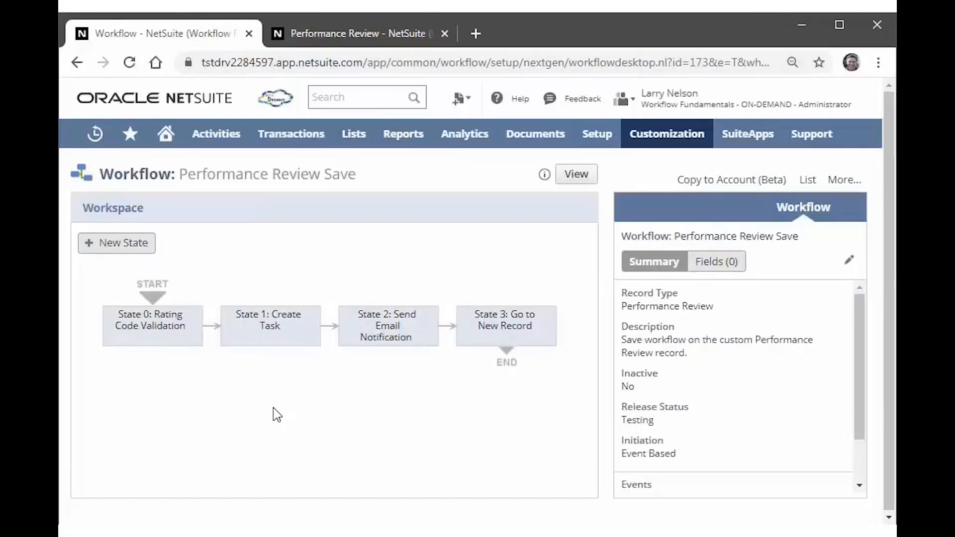
left_click(331, 332)
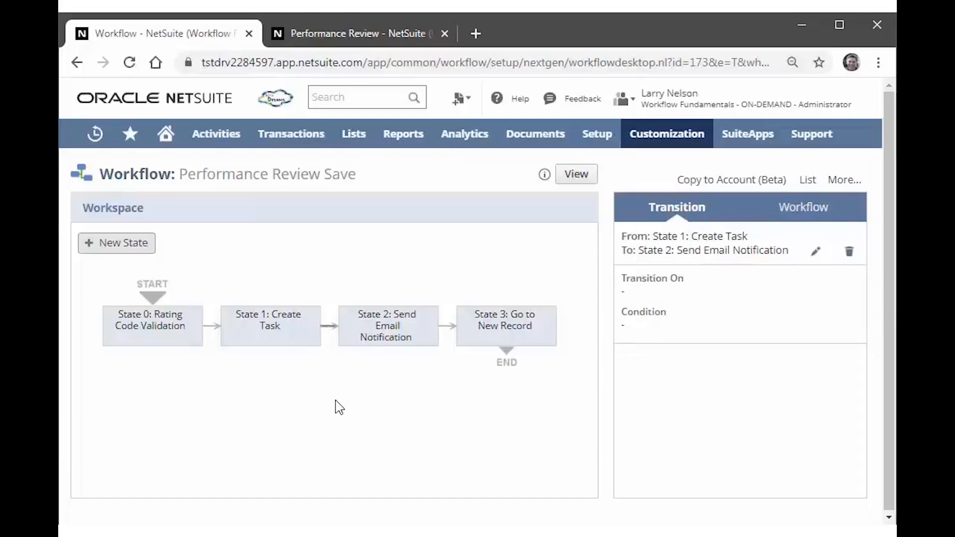
left_click(337, 406)
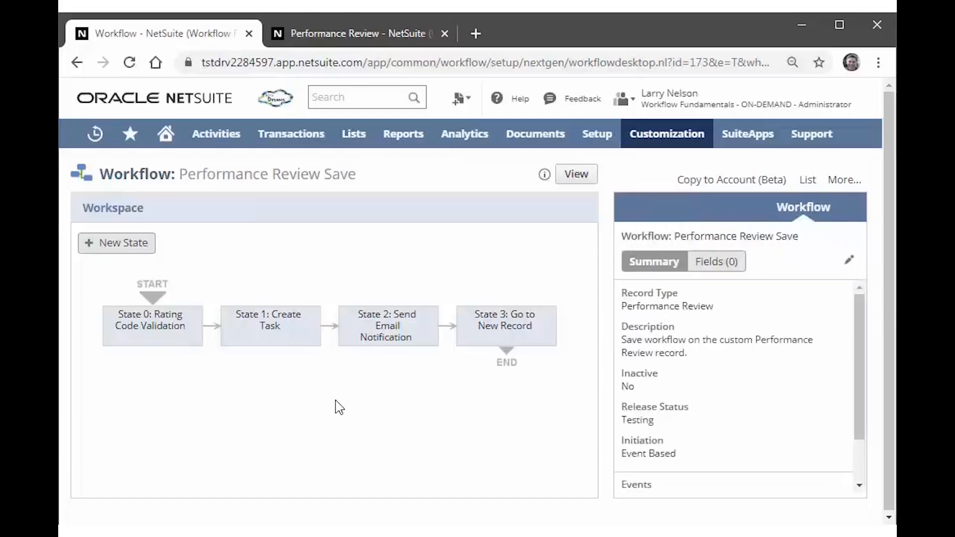
left_click(213, 331)
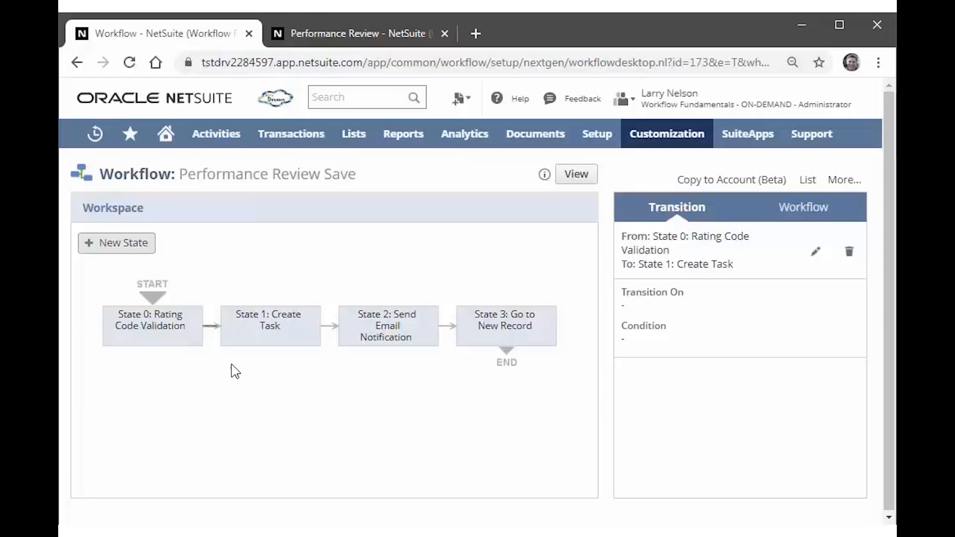
mouse_move(405, 341)
left_click(406, 327)
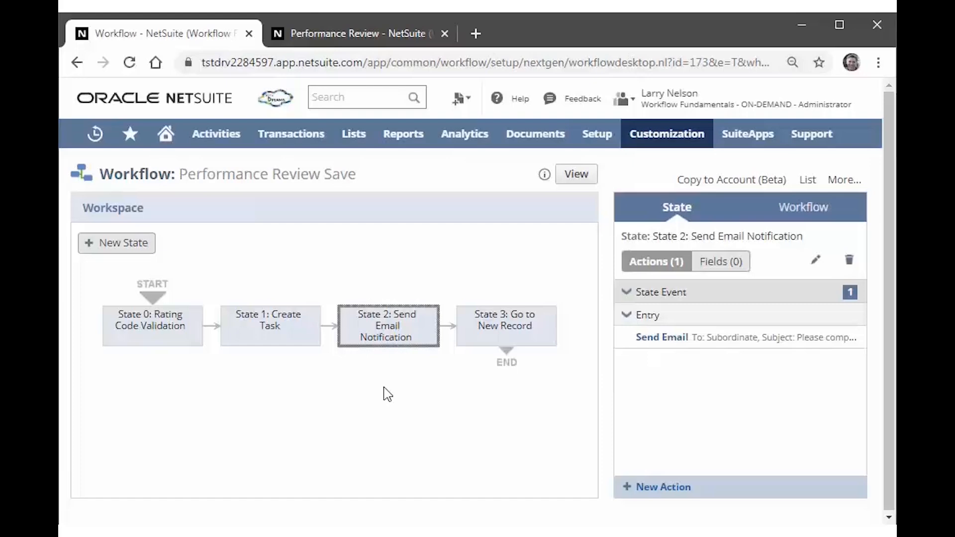
left_click(330, 326)
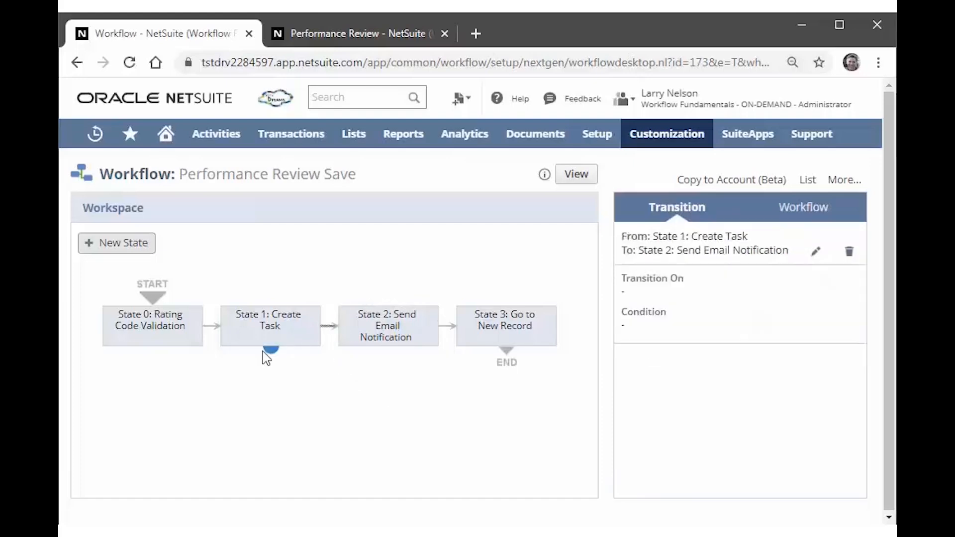
left_click(215, 329)
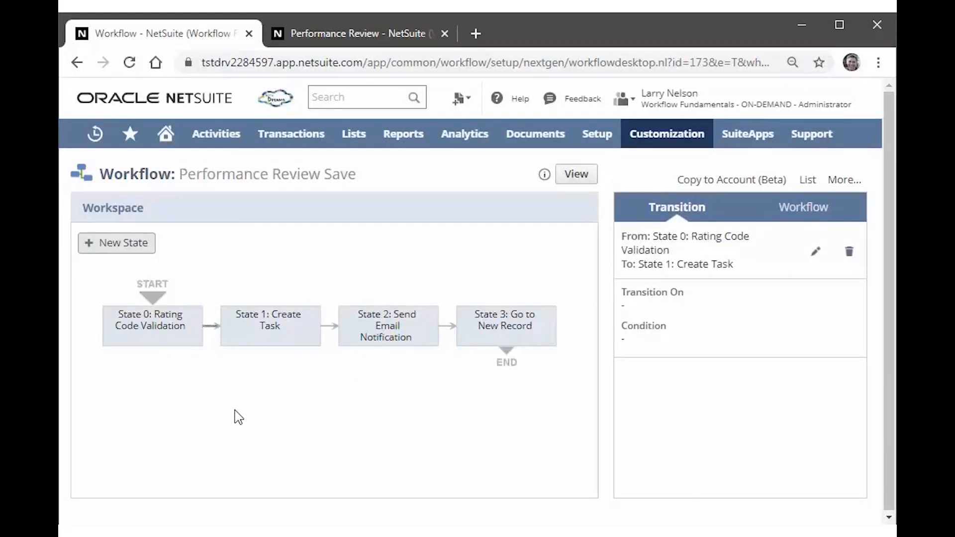
left_click(238, 417)
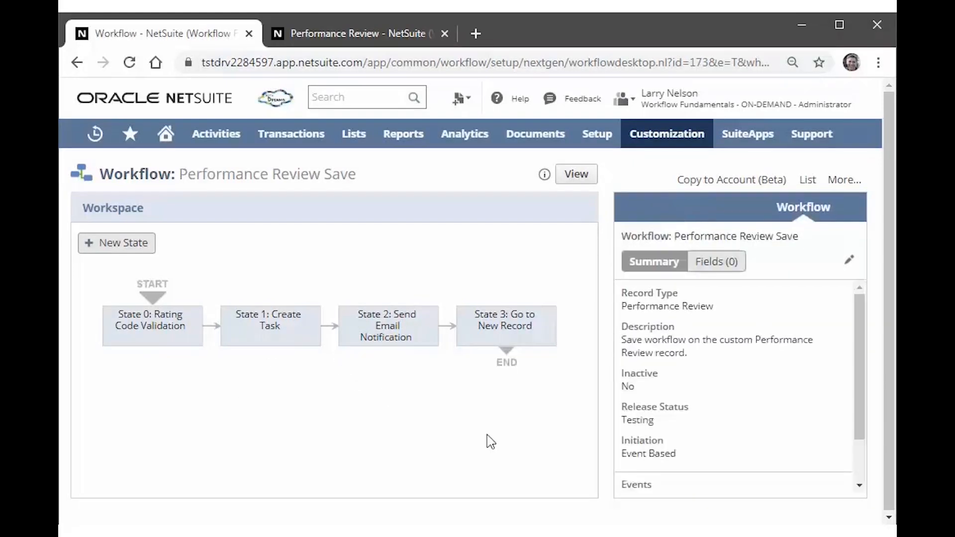
- Set the Performance Review Save workflow's Trigger Type to Before Record Submit and save the workflow
left_click(851, 262)
scroll(234, 386, "down", 5)
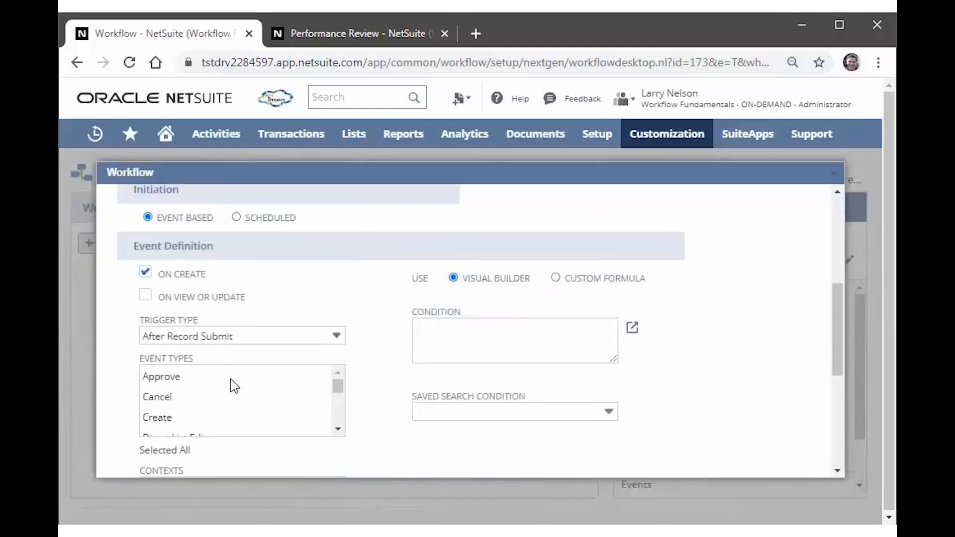
left_click(248, 337)
left_click(239, 401)
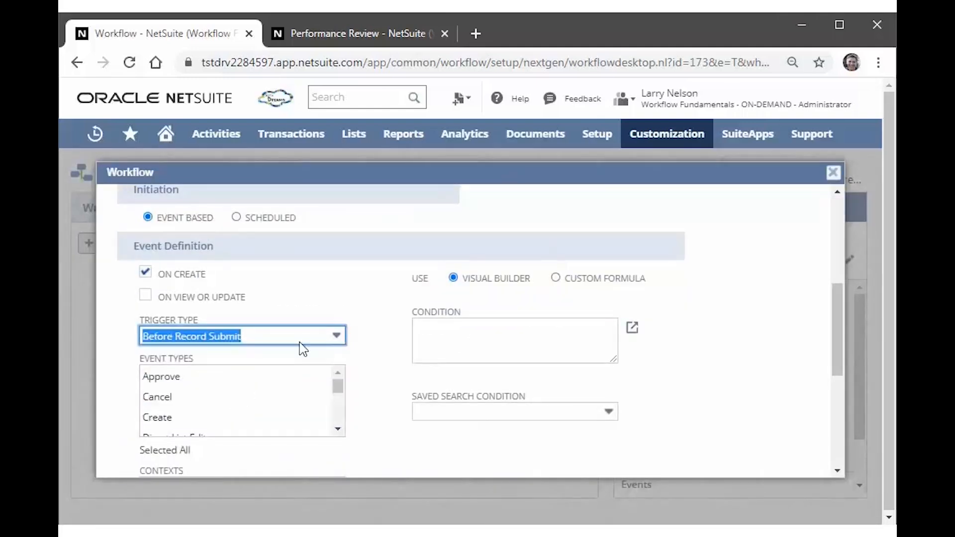
scroll(353, 348, "up", 3)
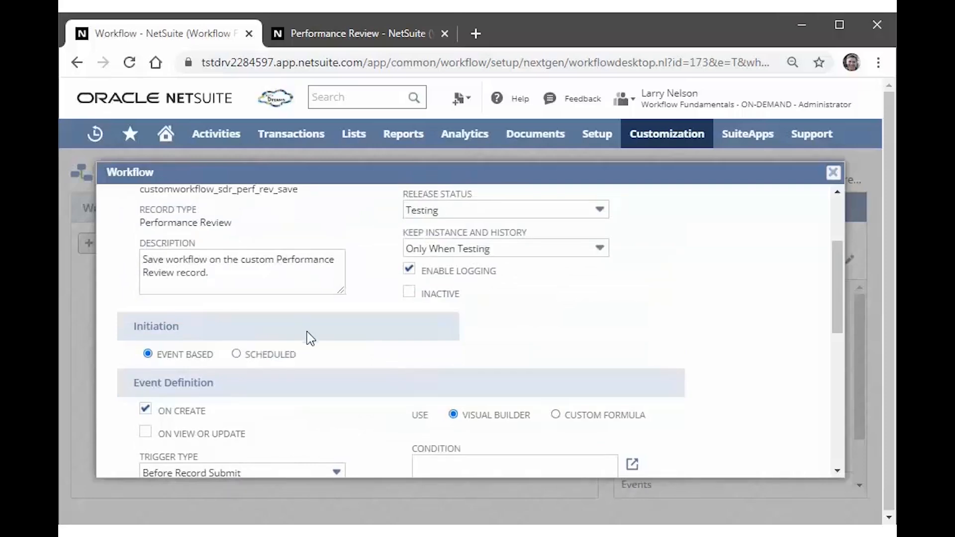
scroll(311, 338, "up", 3)
left_click(127, 199)
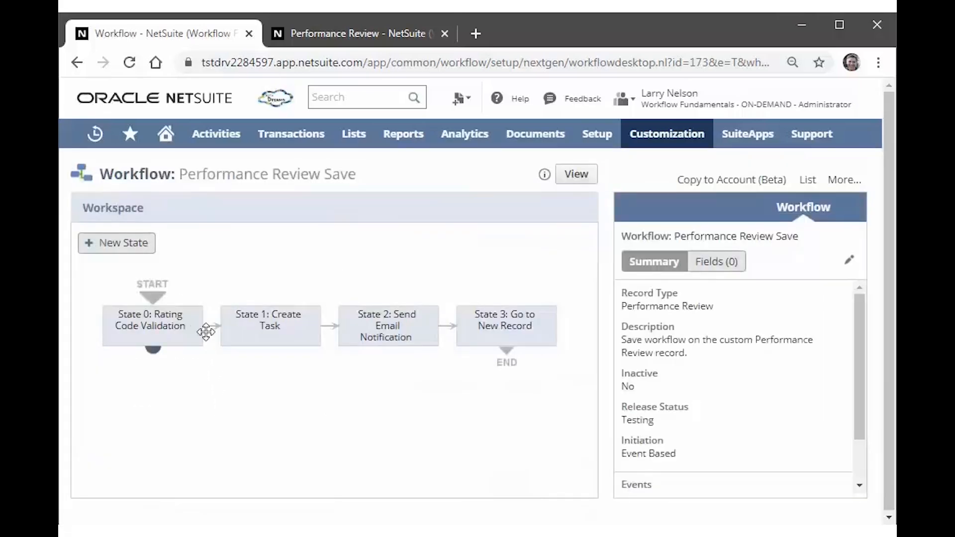
- Set Transition On to After Record Submit for the transition from State 0: Rating Code Validation to State 1: Create Task, and save it
left_click(210, 327)
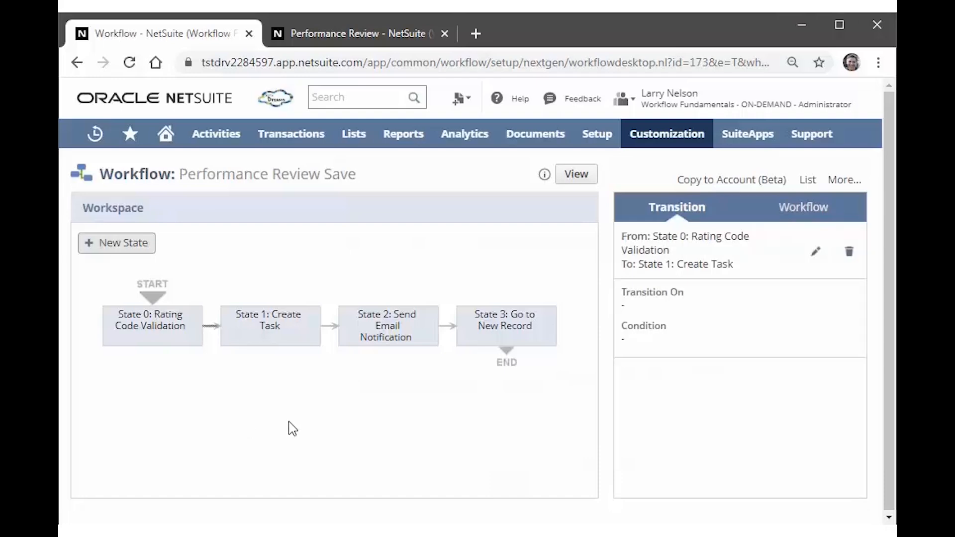
left_click(816, 259)
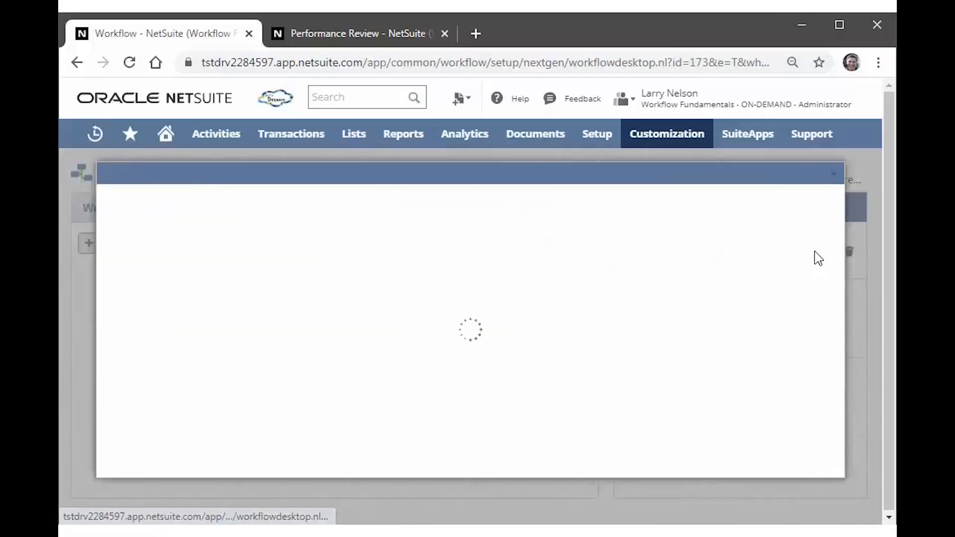
scroll(432, 384, "down", 3)
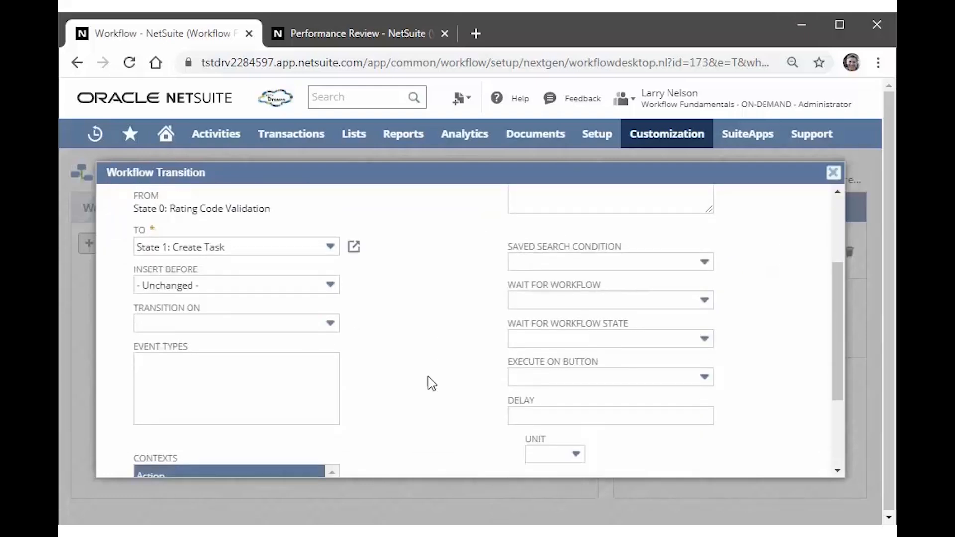
left_click(294, 323)
left_click(277, 423)
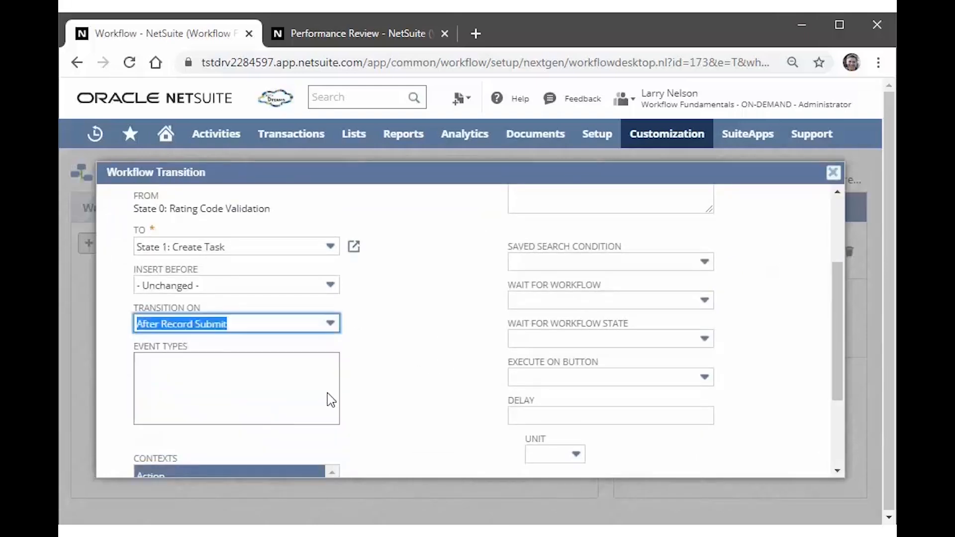
scroll(409, 386, "up", 3)
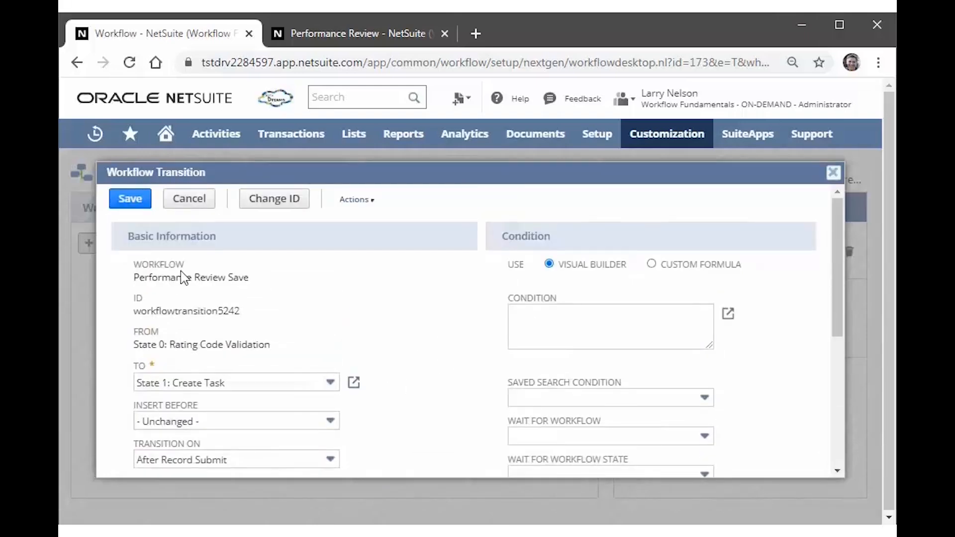
left_click(127, 202)
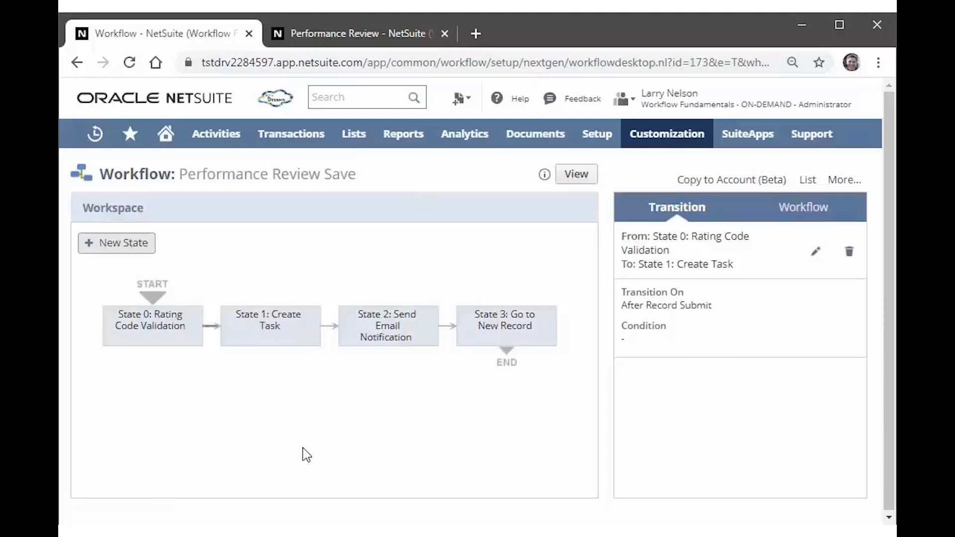
left_click(330, 441)
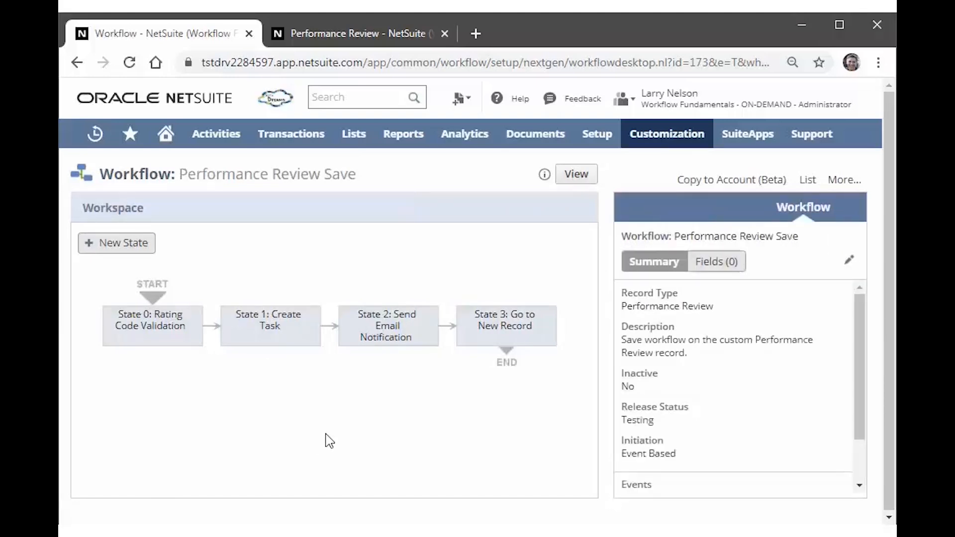